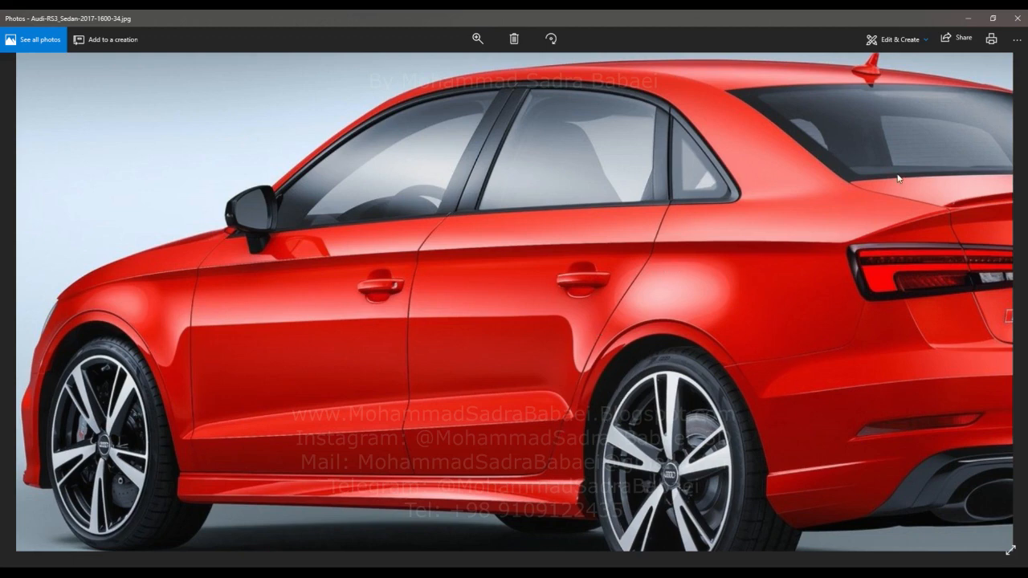
Switch to Alias and start a Multi-surface Draft for the lower edge of the body side below the windows.
click(969, 18)
alt+shift+right_drag(606, 274, 482, 337)
alt+shift+drag(482, 338, 468, 347)
alt+shift+right_drag(469, 347, 557, 363)
alt+shift+drag(558, 363, 526, 380)
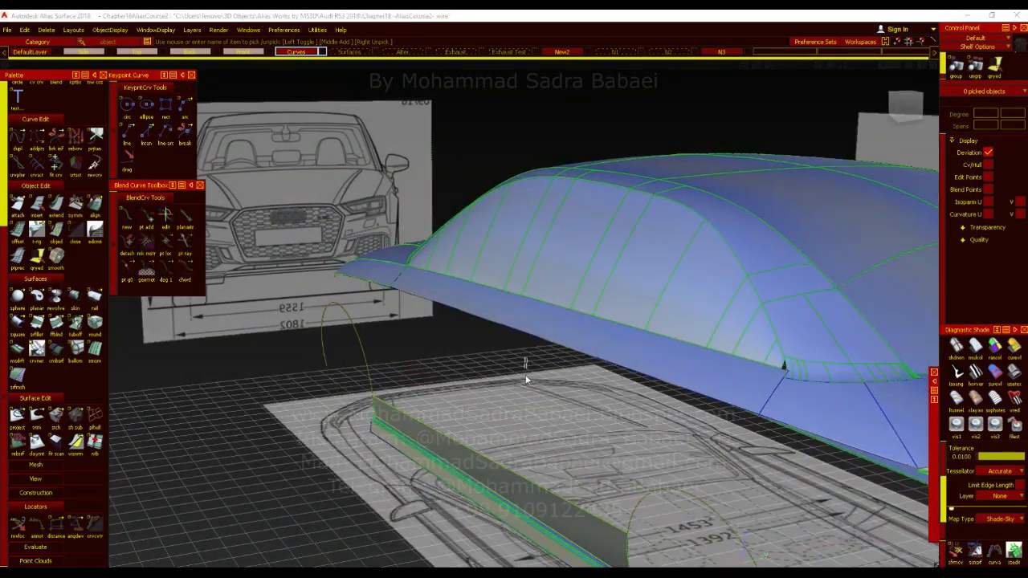
click(24, 351)
click(572, 309)
alt+shift+right_drag(572, 308, 498, 337)
alt+shift+drag(498, 338, 450, 466)
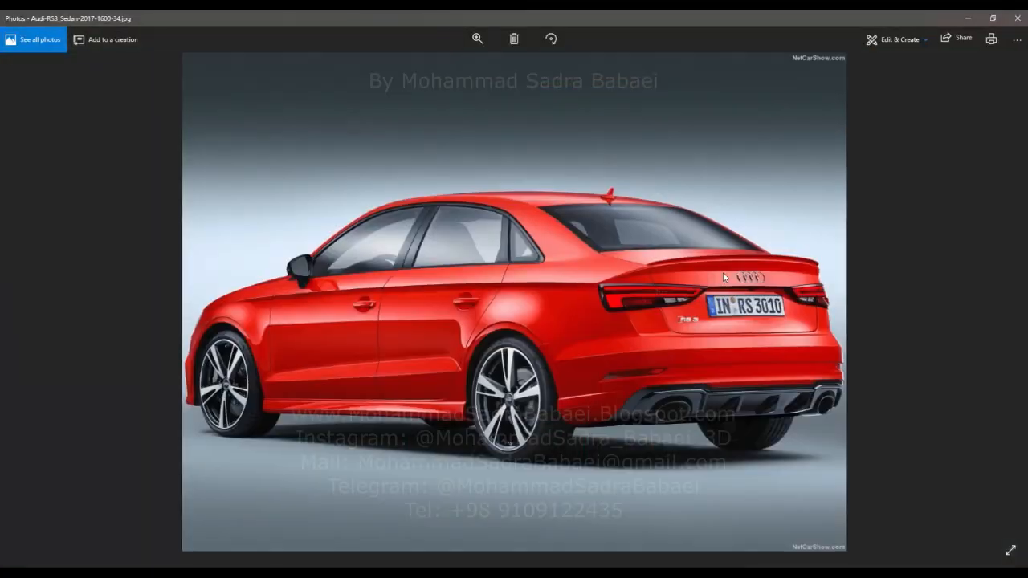
Examine the shoulder crease and door sides on the rear three-quarter reference photo.
scroll(723, 271, up, 3)
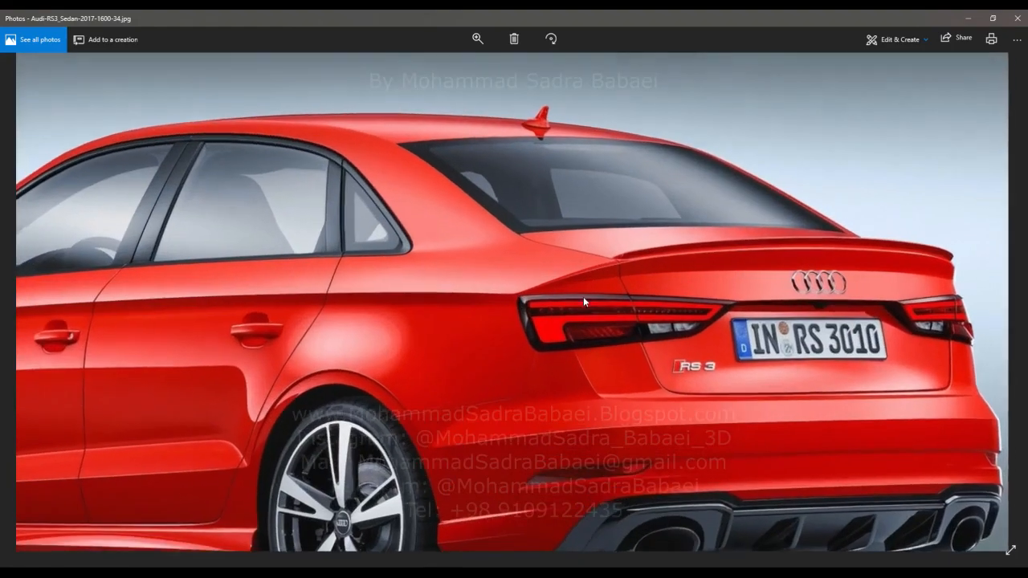
drag(456, 331, 610, 310)
drag(132, 369, 246, 362)
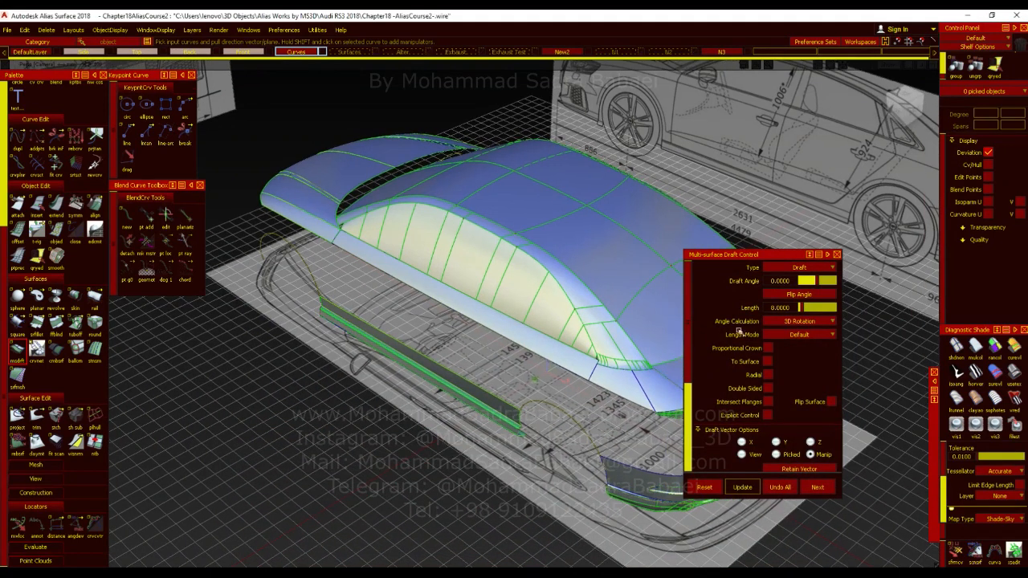
Create a draft surface along the body side's lower edge, with the draft vector pointing straight down.
scroll(721, 396, down, 5)
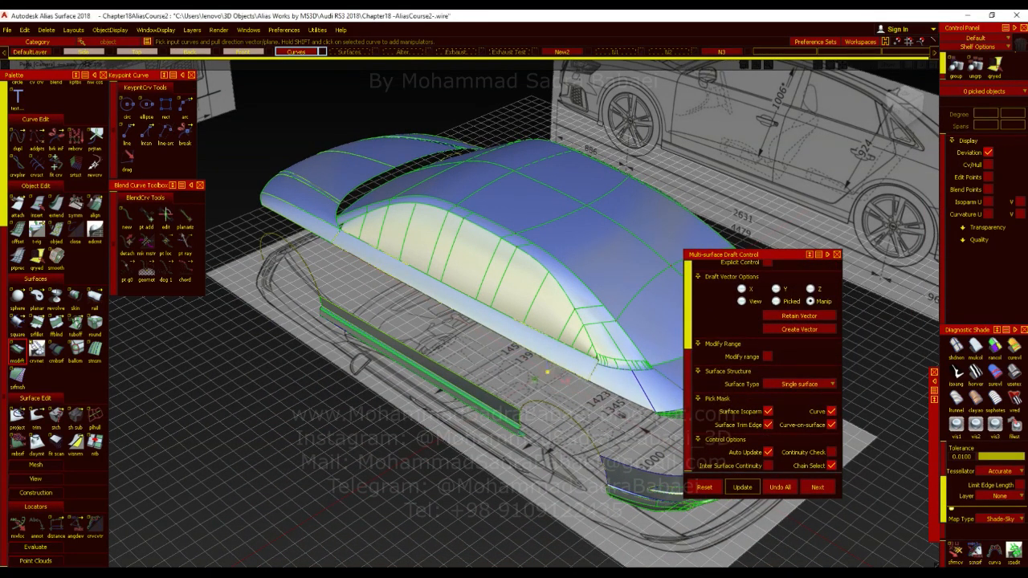
click(553, 368)
alt+shift+drag(546, 367, 482, 321)
alt+shift+right_drag(482, 322, 578, 338)
click(424, 351)
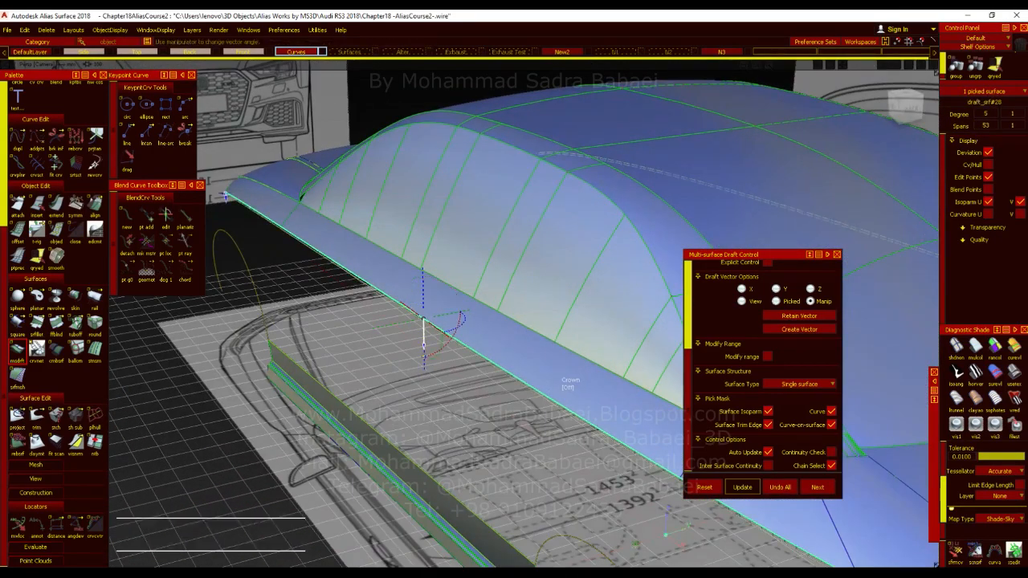
Set the draft strip's length to 10 while viewing its profile against the rear blueprint.
alt+shift+middle_drag(519, 368, 544, 376)
alt+shift+drag(544, 376, 484, 319)
click(908, 107)
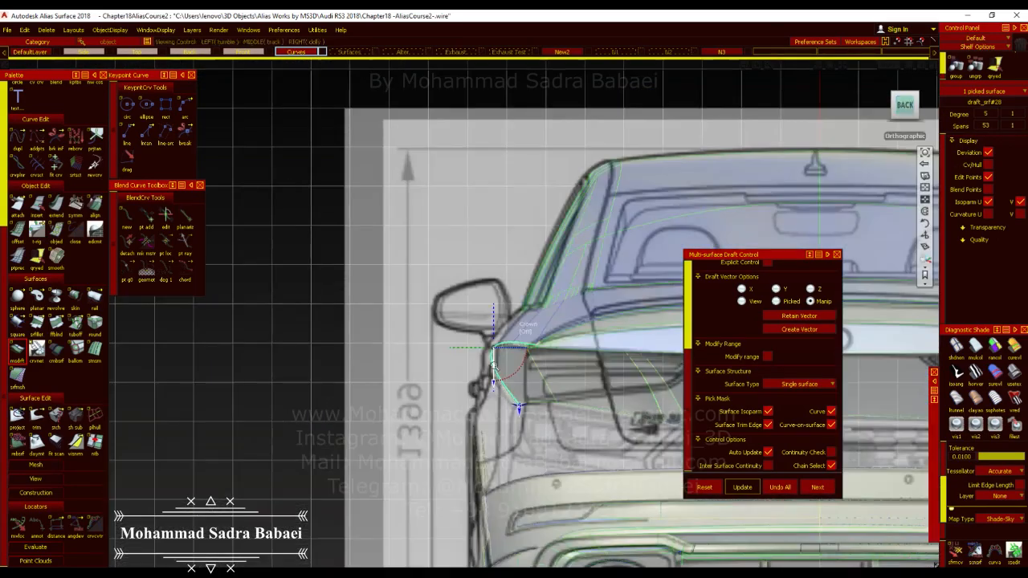
alt+shift+right_drag(394, 321, 490, 339)
alt+shift+middle_drag(490, 339, 496, 269)
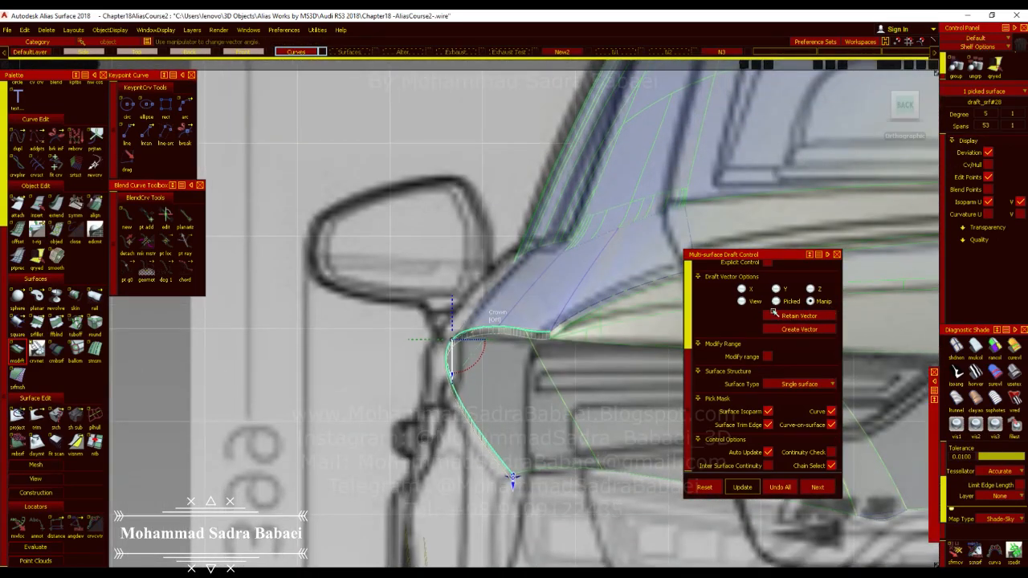
scroll(787, 320, up, 4)
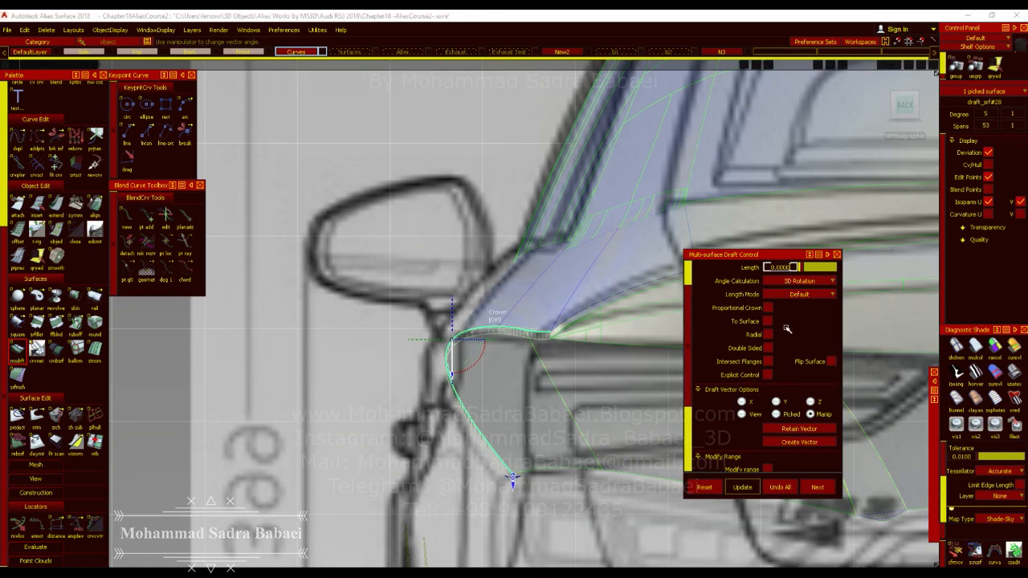
text(10)
key(Return)
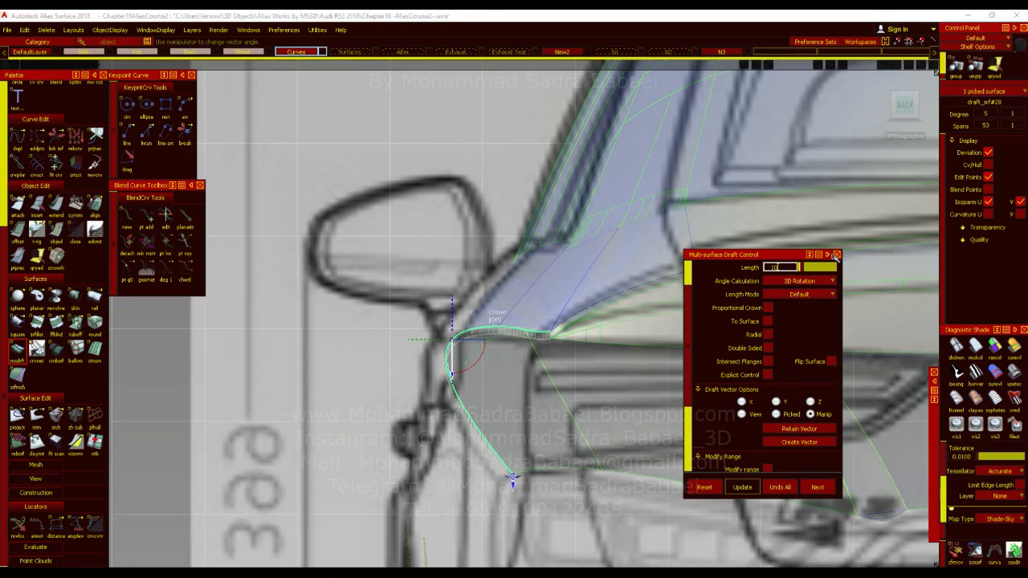
Turn off the model's diagnostic shading in the left view and shade only the draft strip.
click(886, 104)
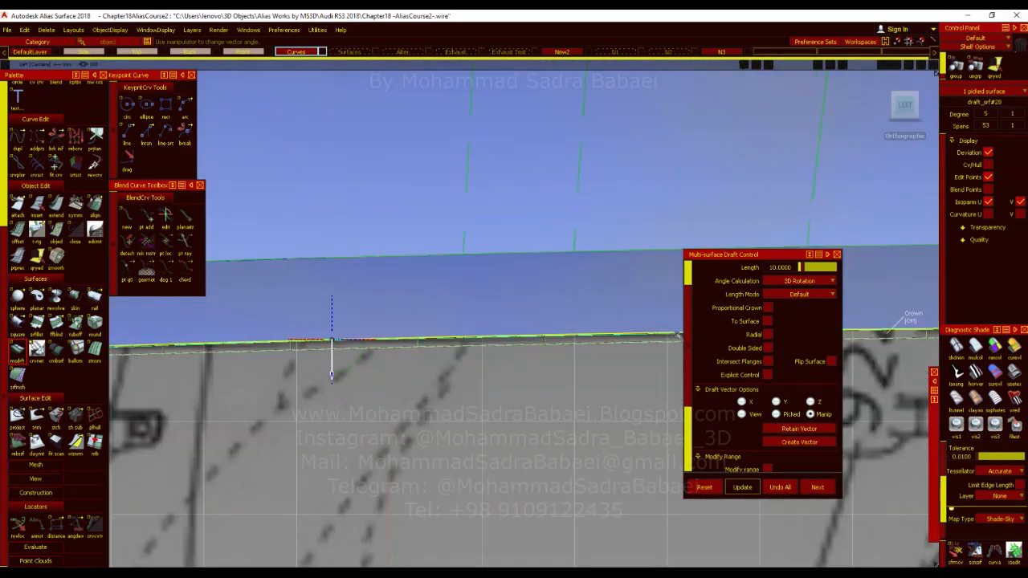
ctrl+shift+drag(683, 362, 679, 328)
ctrl+shift+drag(683, 422, 681, 385)
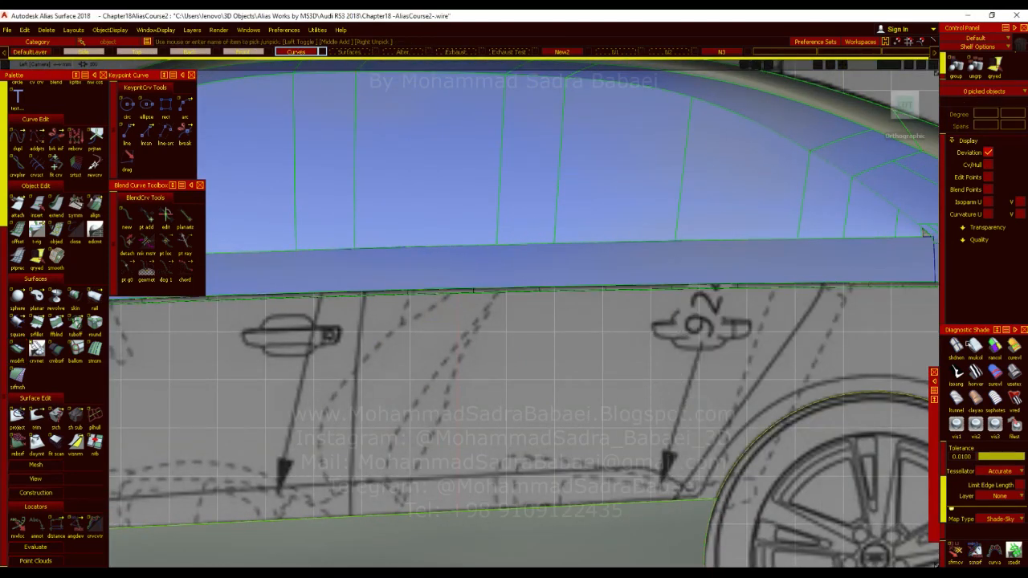
click(958, 346)
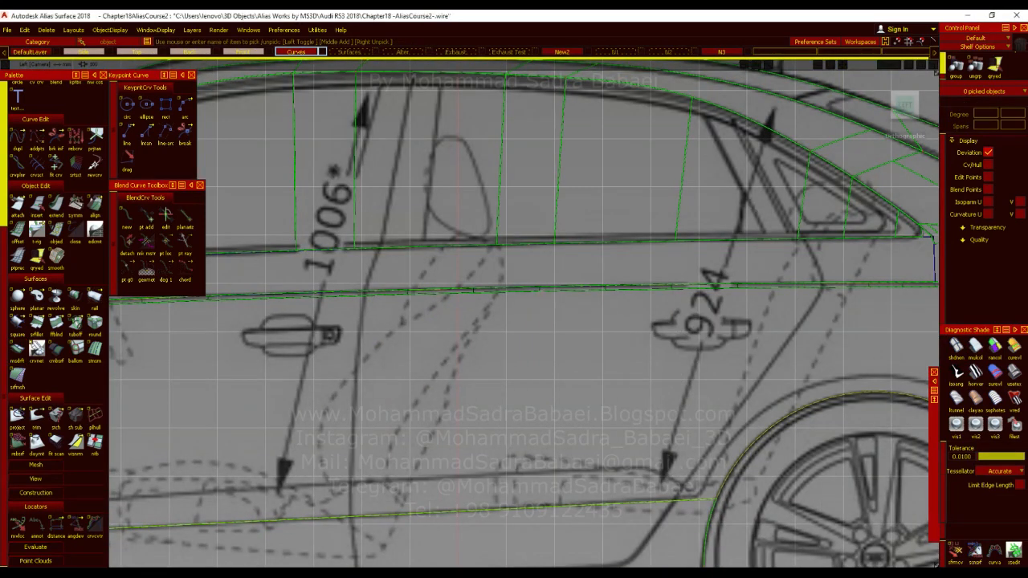
click(689, 286)
click(1015, 387)
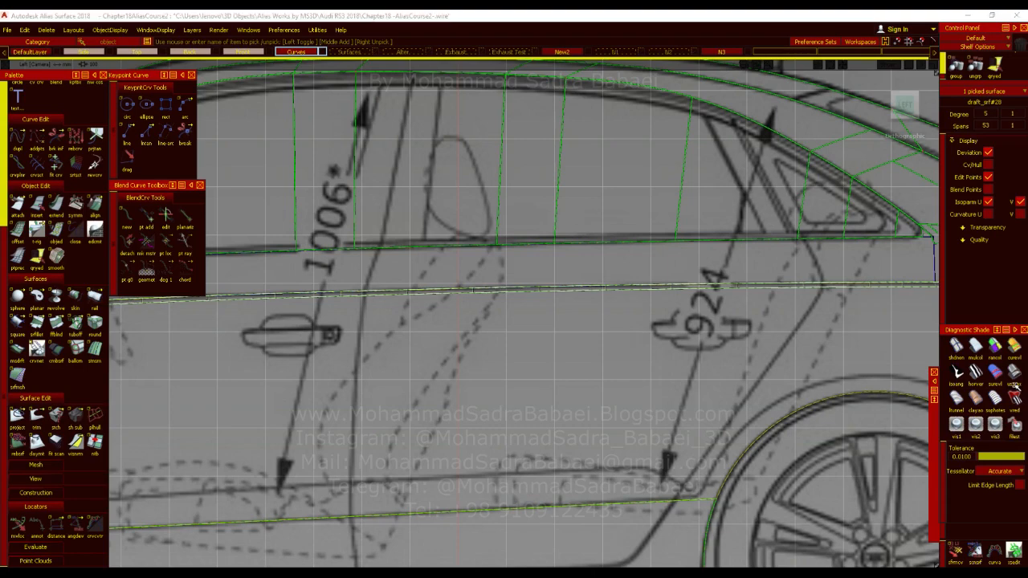
Reopen the strip's draft settings, check the door side on the reference photo, and set the length to 20 and finally 35.
double_click(14, 352)
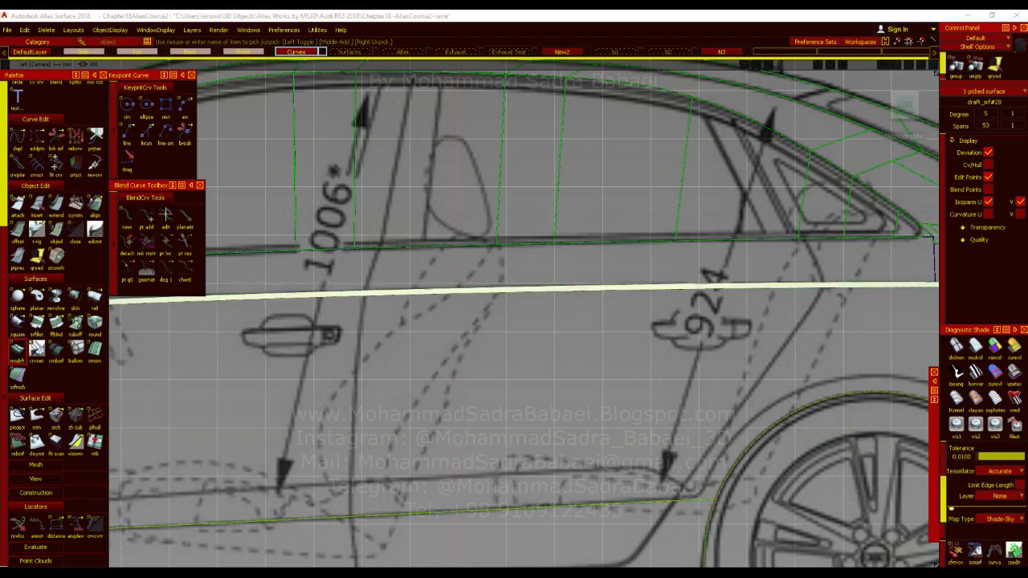
alt+shift+right_drag(535, 344, 537, 406)
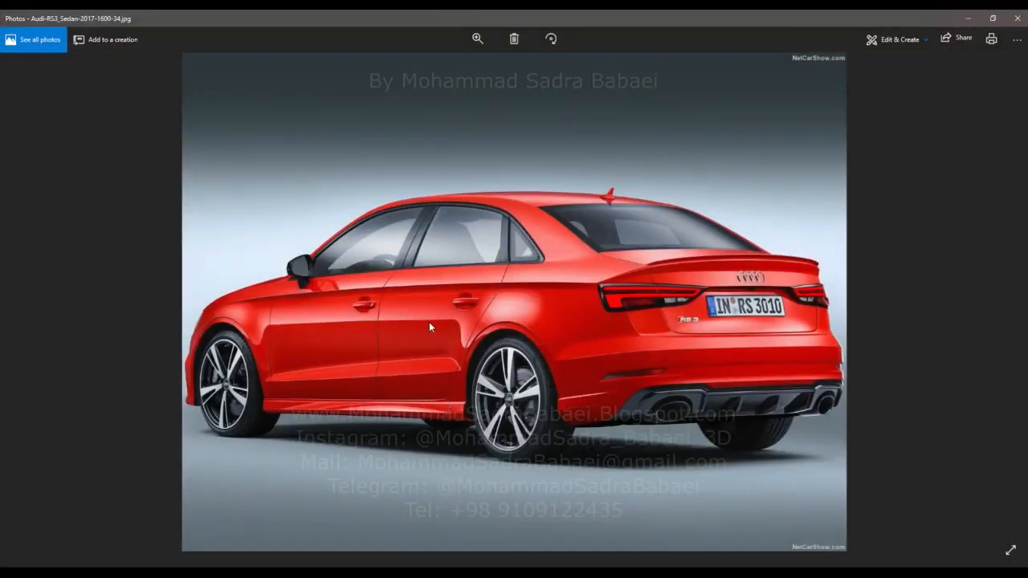
scroll(429, 321, up, 3)
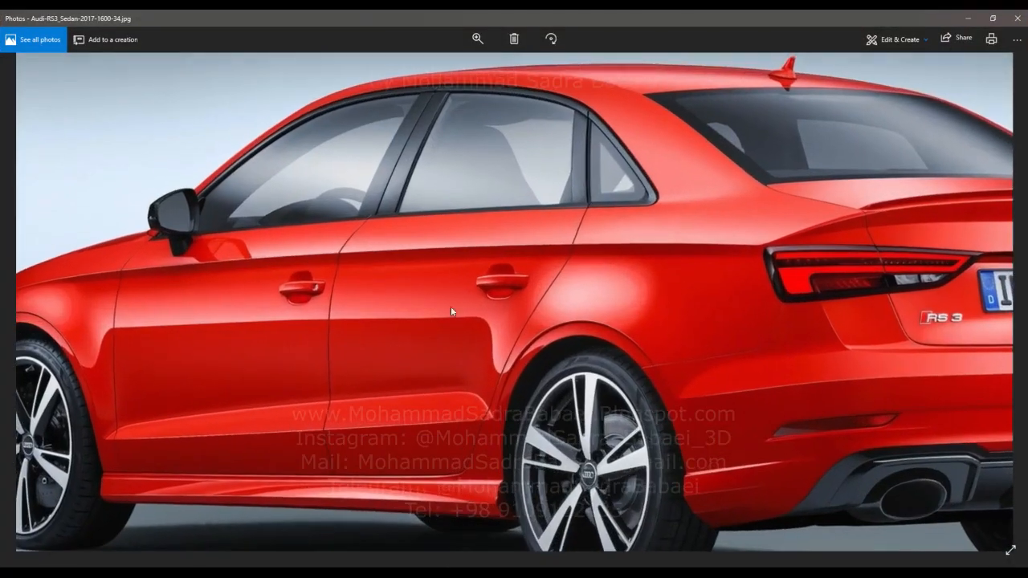
click(968, 18)
click(776, 309)
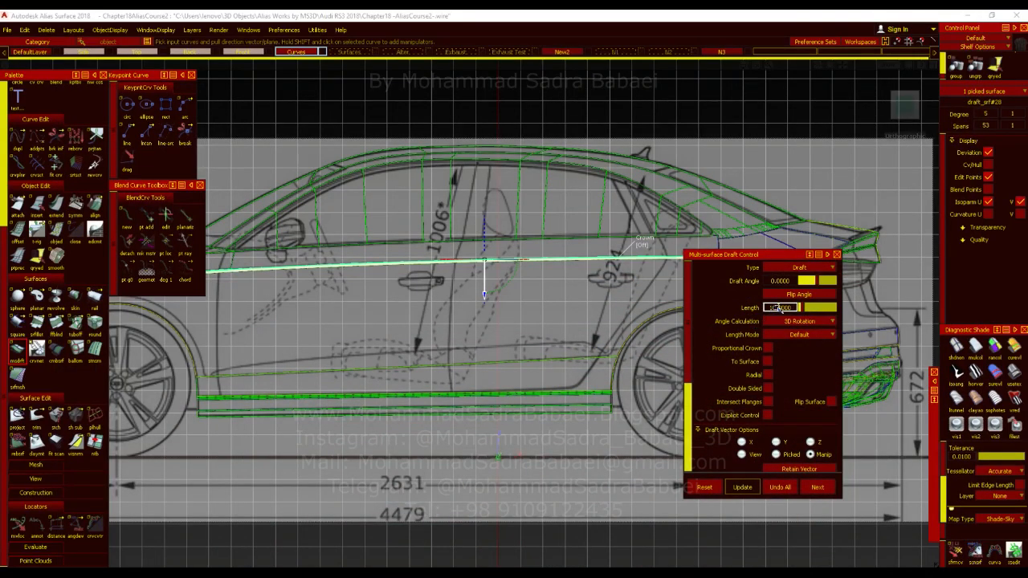
text(20)
key(Return)
click(781, 308)
text(35)
key(Return)
Try a draft angle of 20 on the strip in the back view.
click(923, 105)
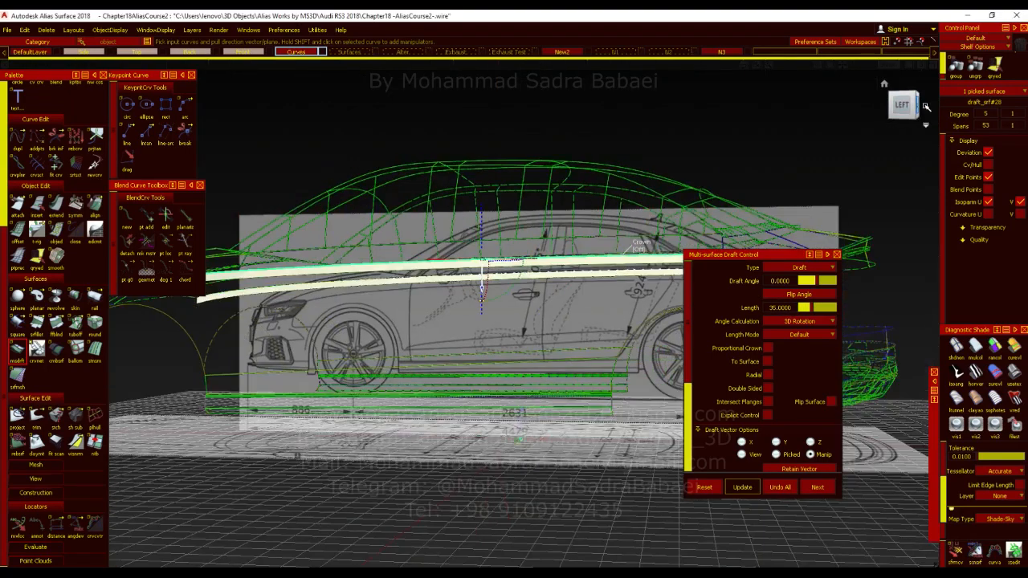
alt+shift+right_drag(426, 173, 526, 183)
click(780, 281)
text(20)
key(Return)
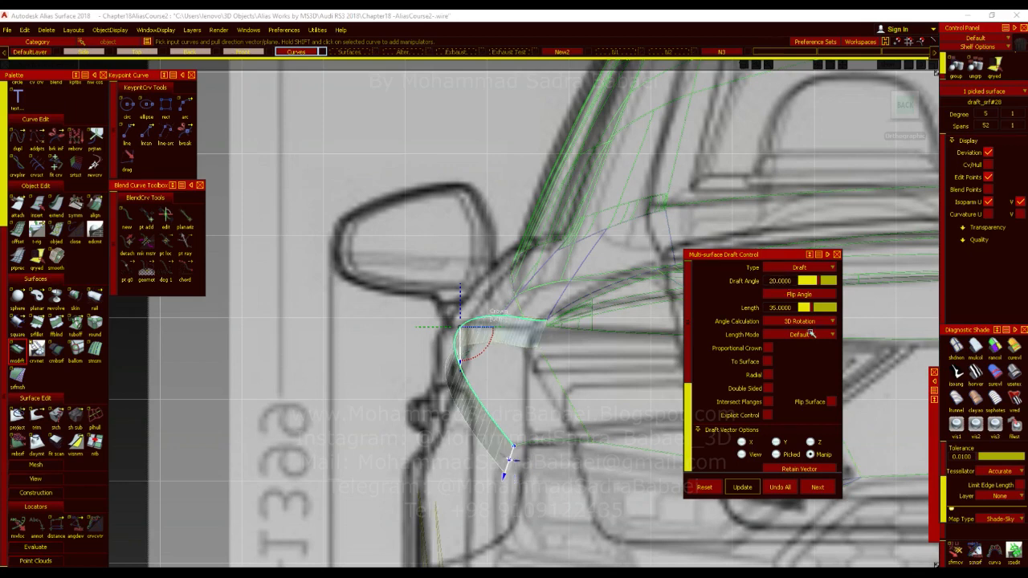
Reset the draft length to 0, set it back to 35, and return the draft angle to 0.
click(783, 308)
text(0)
key(Return)
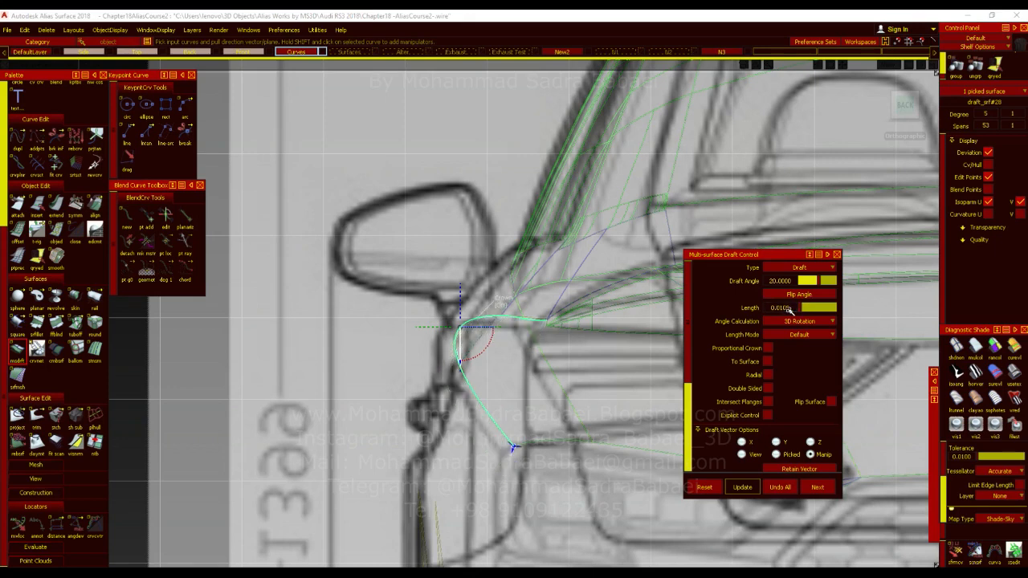
click(790, 308)
text(35)
key(Return)
click(781, 281)
text(0)
key(Return)
Tilt the draft vector inward to an X sweep angle of about -75.6 degrees and inspect the strip in perspective.
drag(488, 347, 511, 347)
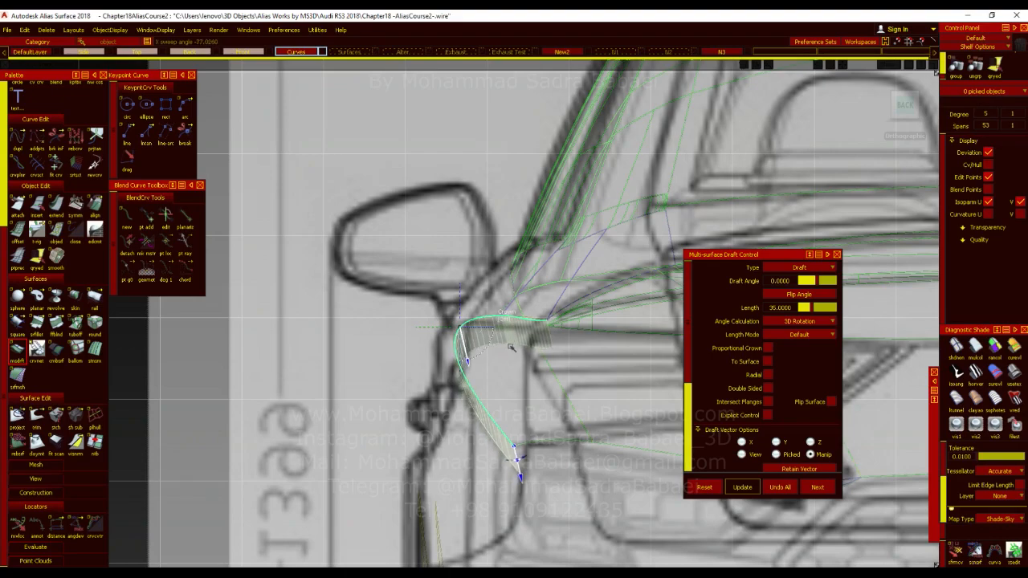
alt+shift+right_drag(511, 347, 510, 369)
key(F8)
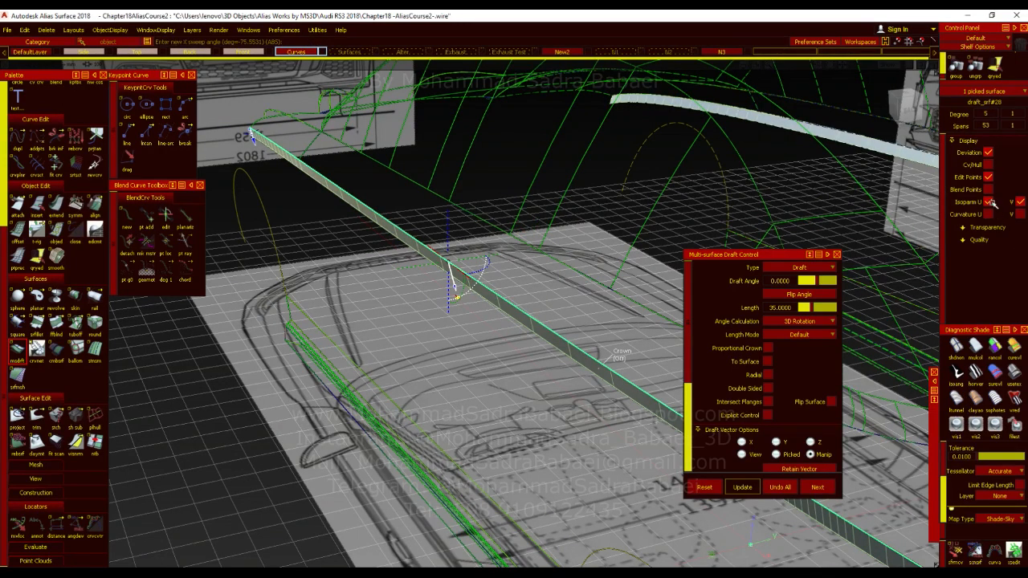
alt+shift+drag(515, 345, 303, 273)
Examine the shoulder and taillight area on the straight rear reference photo and compare it with the model's draft strip.
key(alt+Tab)
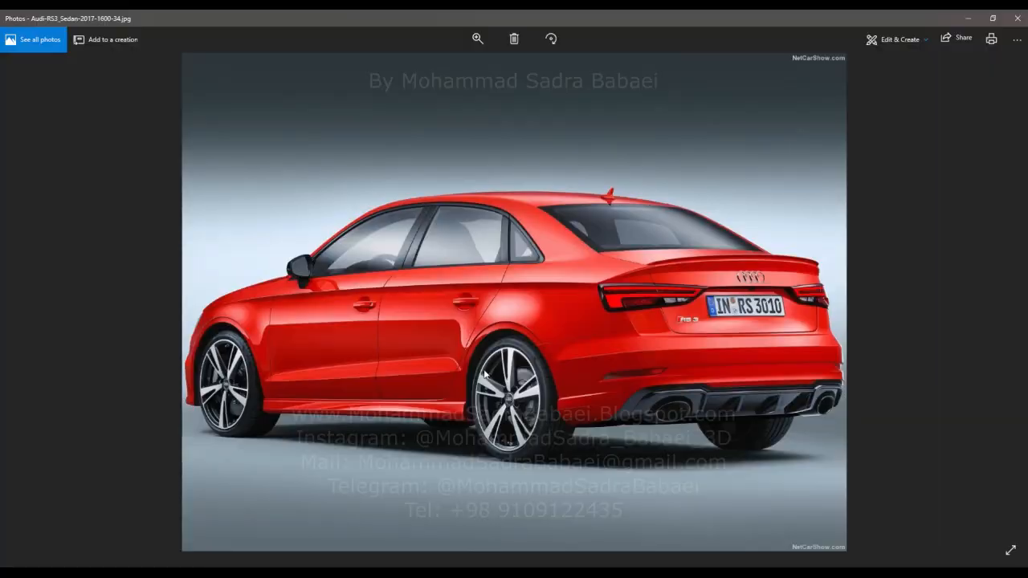
key(Right)
scroll(285, 251, up, 2)
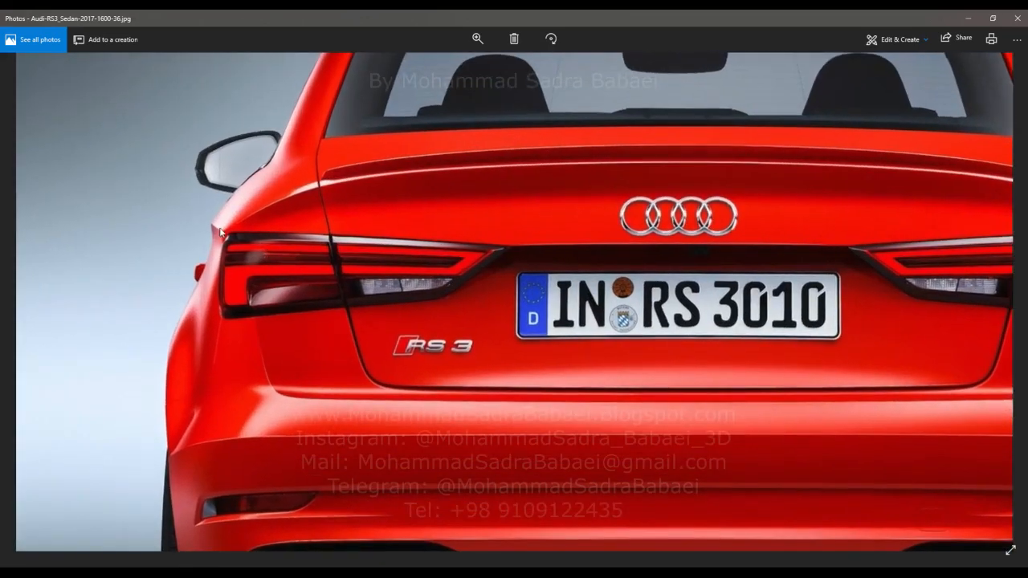
click(968, 18)
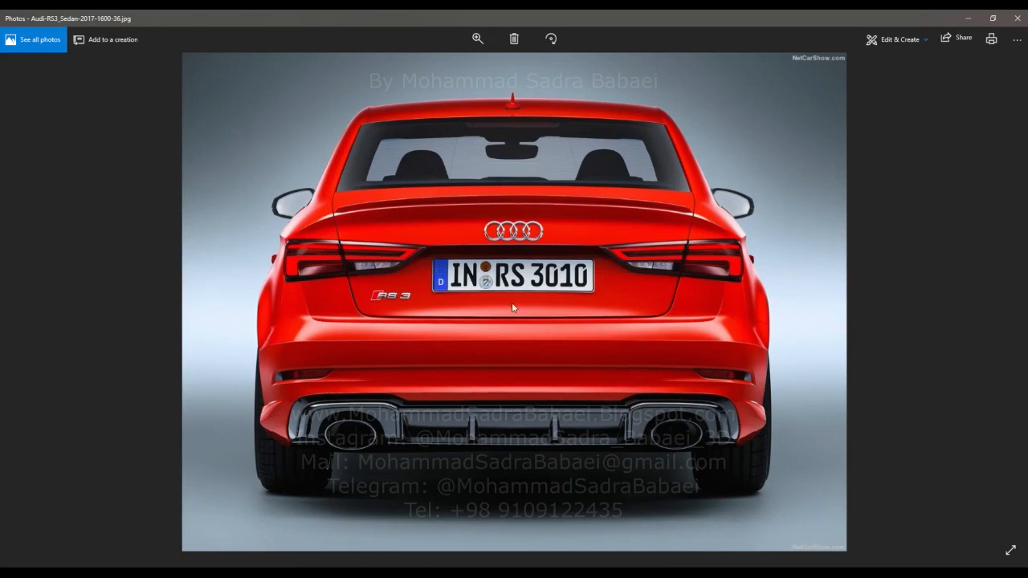
click(968, 18)
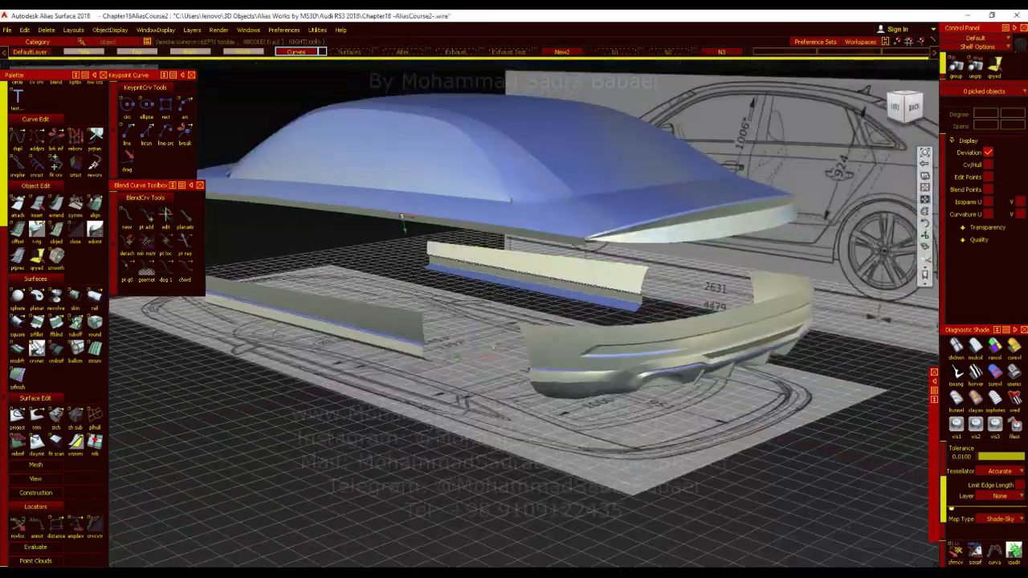
mouse_move(514, 378)
alt+shift+mouse_down()
mouse_move(526, 197)
mouse_move(508, 392)
alt+shift+mouse_up()
alt+shift+right_drag(509, 392, 562, 394)
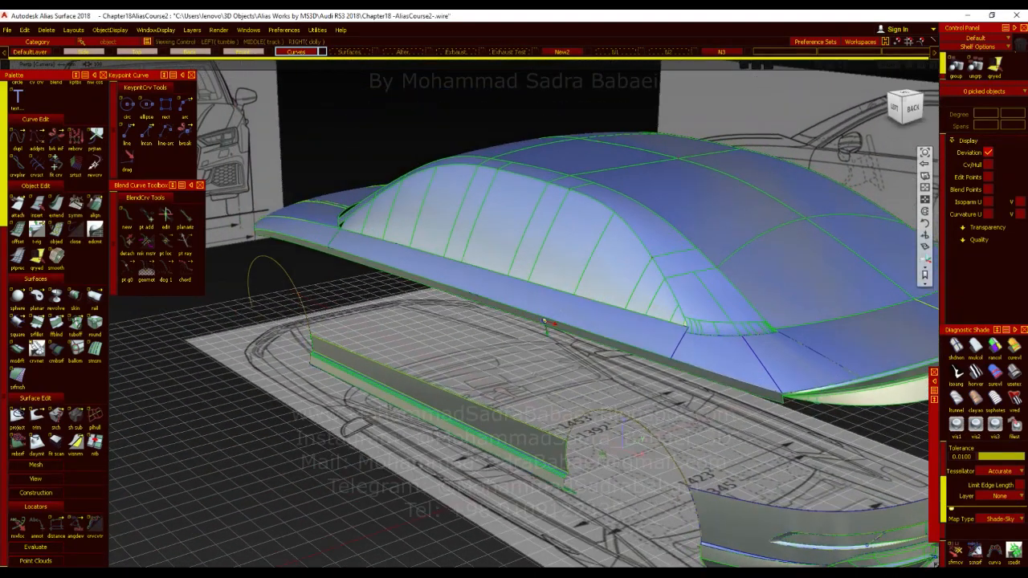
Activate the Line tool and frame the door area in the left view.
click(128, 135)
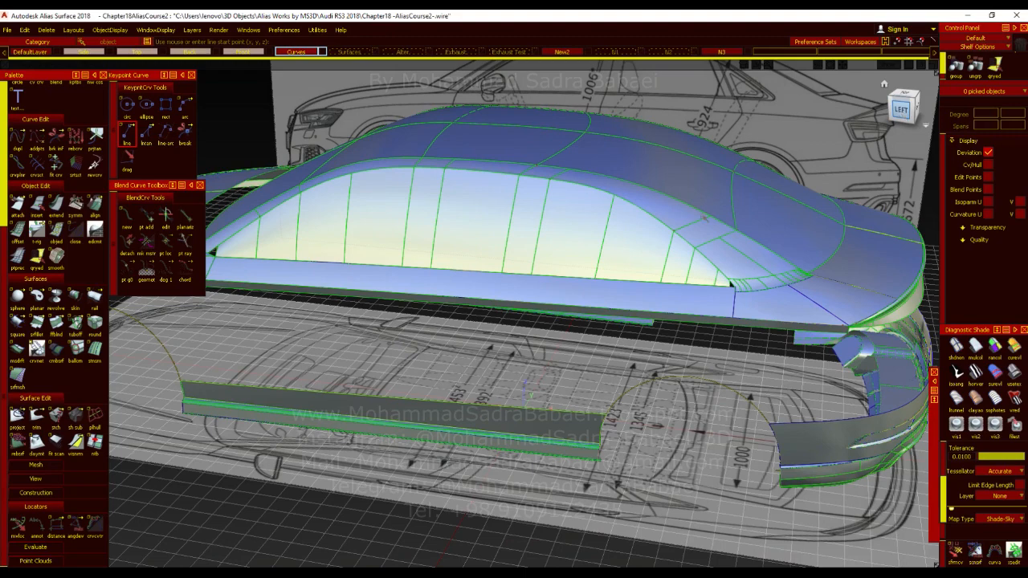
click(901, 110)
alt+shift+right_drag(490, 291, 544, 330)
alt+shift+middle_drag(544, 330, 584, 328)
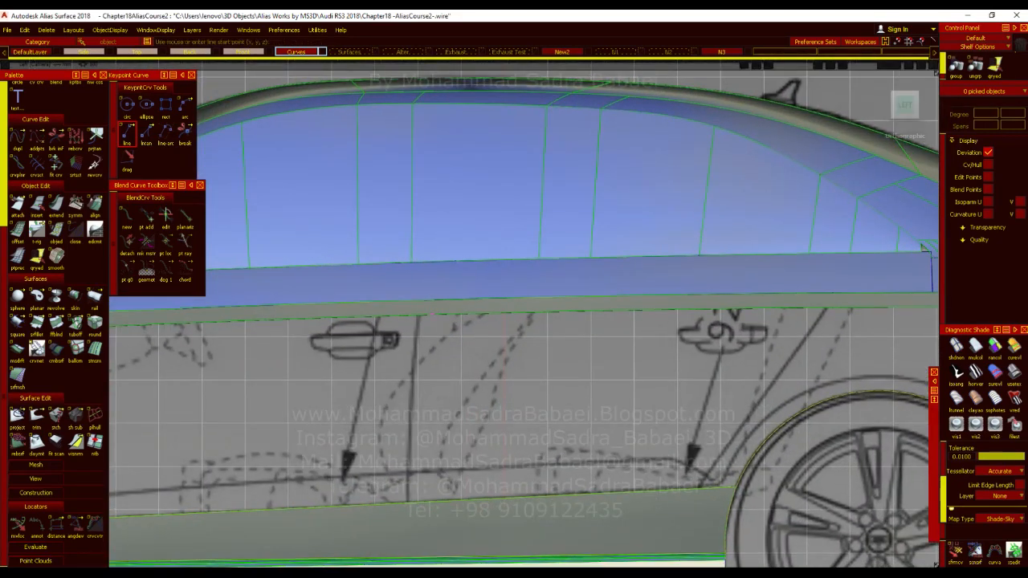
ctrl+alt+drag(419, 317, 420, 317)
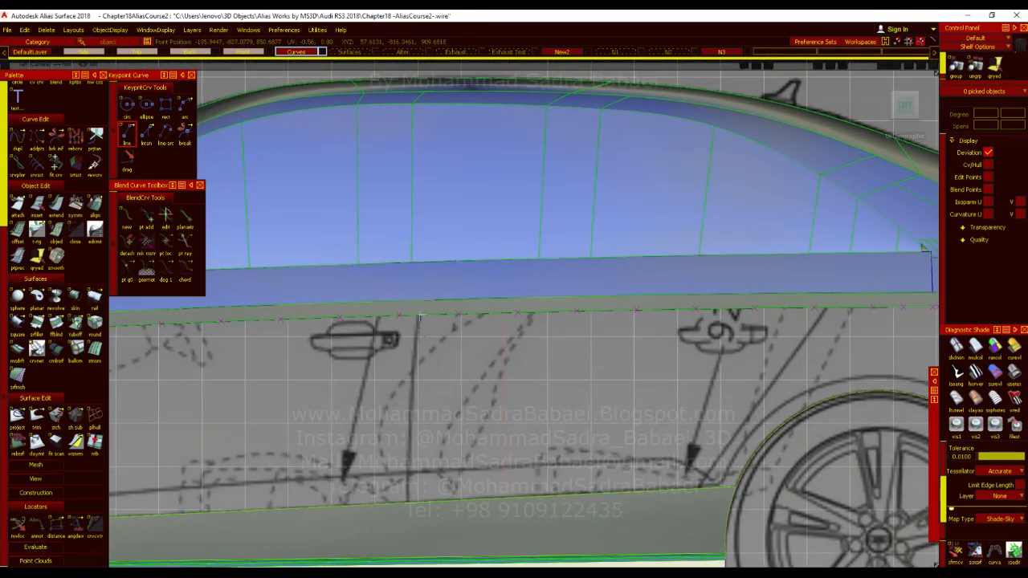
alt+shift+middle_drag(418, 317, 494, 296)
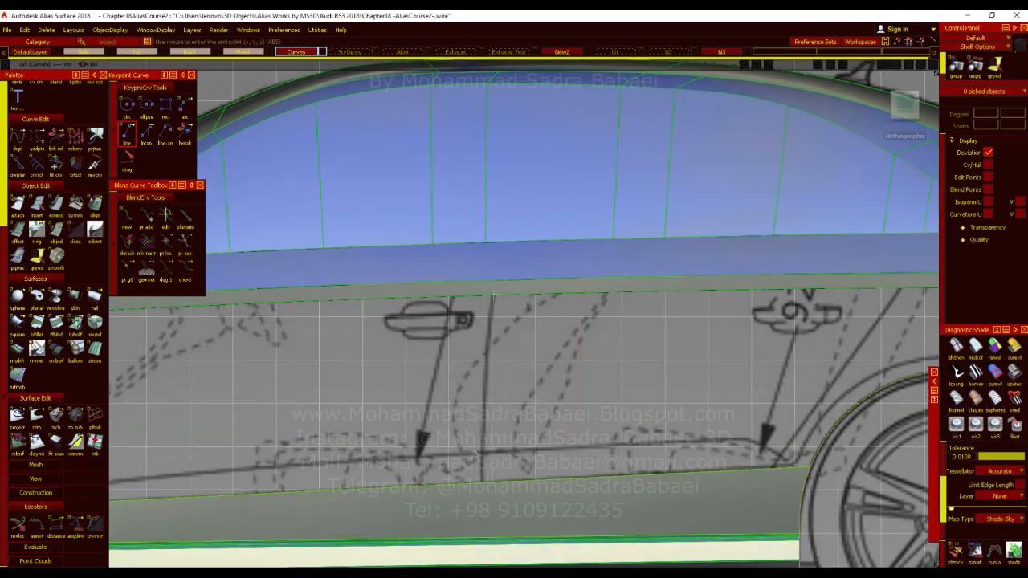
drag(485, 468, 493, 468)
key(Delete)
key(Return)
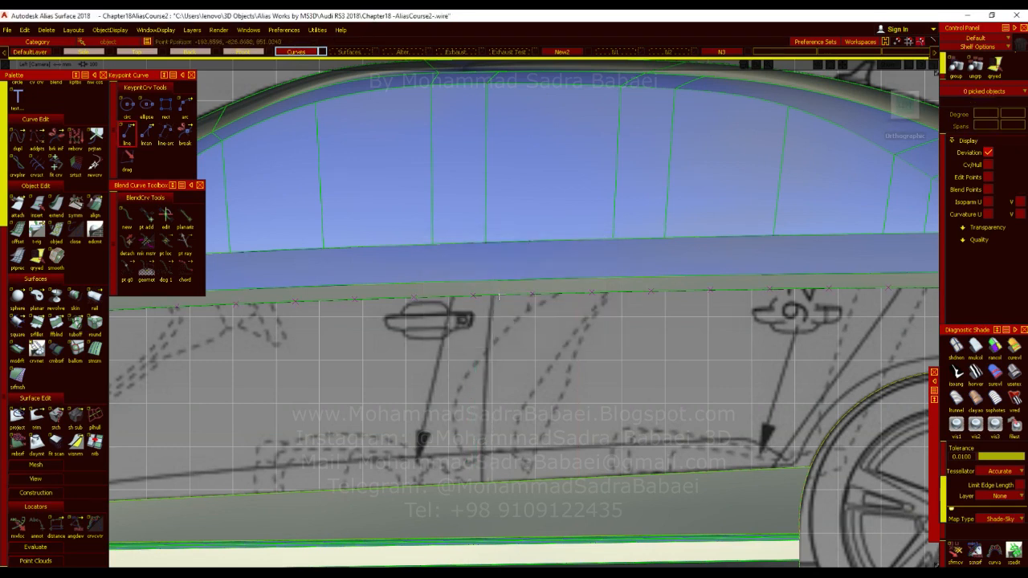
Draw a vertical line from the draft strip's lower edge down to the sill beside the door gap, and show its CVs and hull.
click(494, 296)
drag(492, 428, 493, 465)
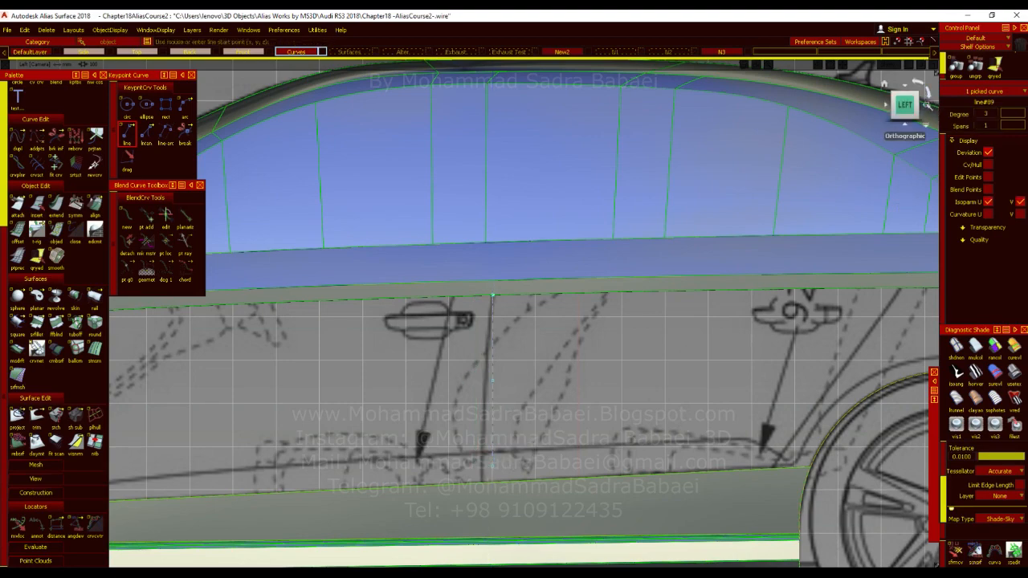
click(928, 105)
click(992, 166)
alt+shift+middle_drag(640, 390, 427, 318)
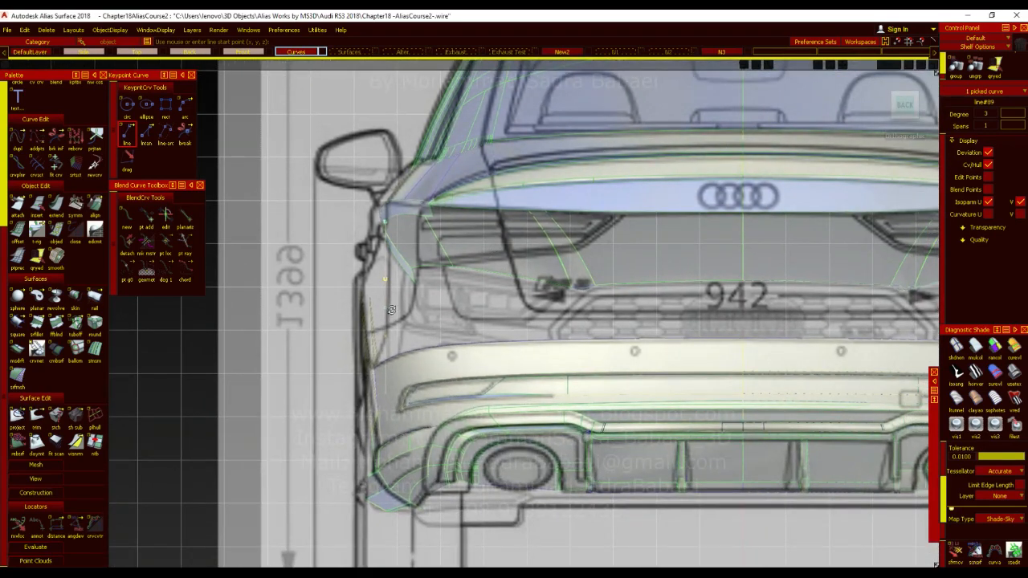
Examine the door-side profile in the rear blueprint and on the straight rear and rear three-quarter reference photos.
alt+shift+right_drag(423, 346, 490, 341)
alt+shift+middle_drag(490, 342, 498, 353)
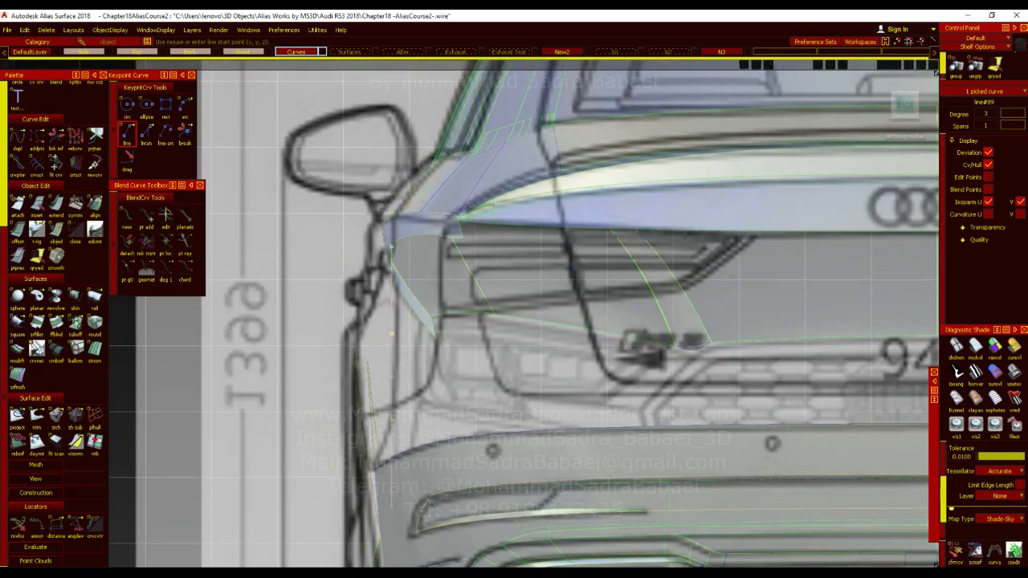
key(alt+Tab)
scroll(431, 322, up, 1)
scroll(432, 321, down, 1)
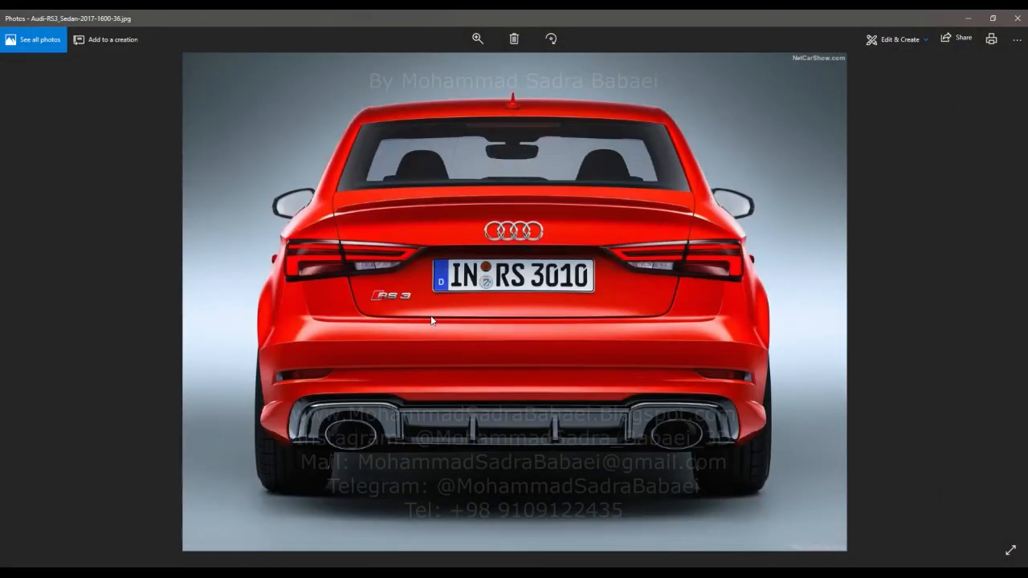
scroll(372, 319, up, 1)
scroll(371, 318, down, 1)
scroll(371, 317, down, 1)
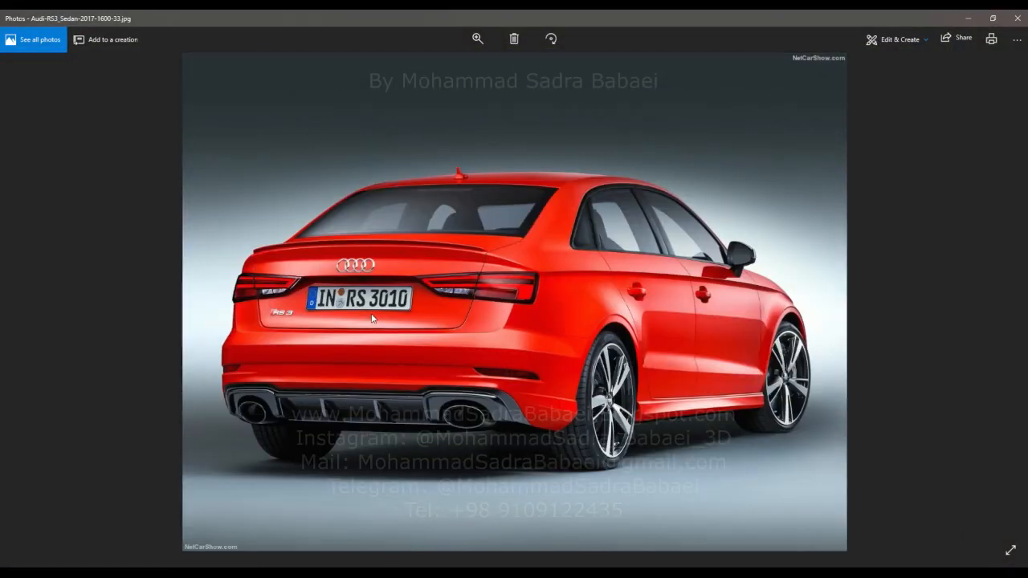
double_click(696, 305)
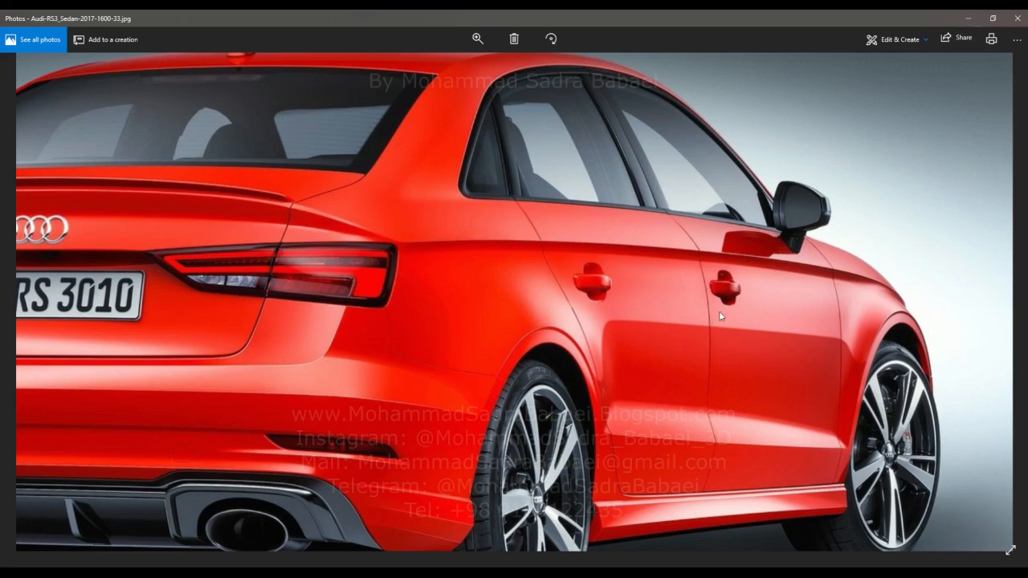
Return to Alias, select the line's two middle CVs in the back view and scale them closer together.
click(968, 17)
alt+shift+right_drag(485, 314, 438, 243)
alt+shift+middle_drag(438, 243, 512, 149)
ctrl+shift+drag(450, 294, 437, 234)
ctrl+shift+drag(453, 326, 443, 350)
drag(441, 350, 424, 378)
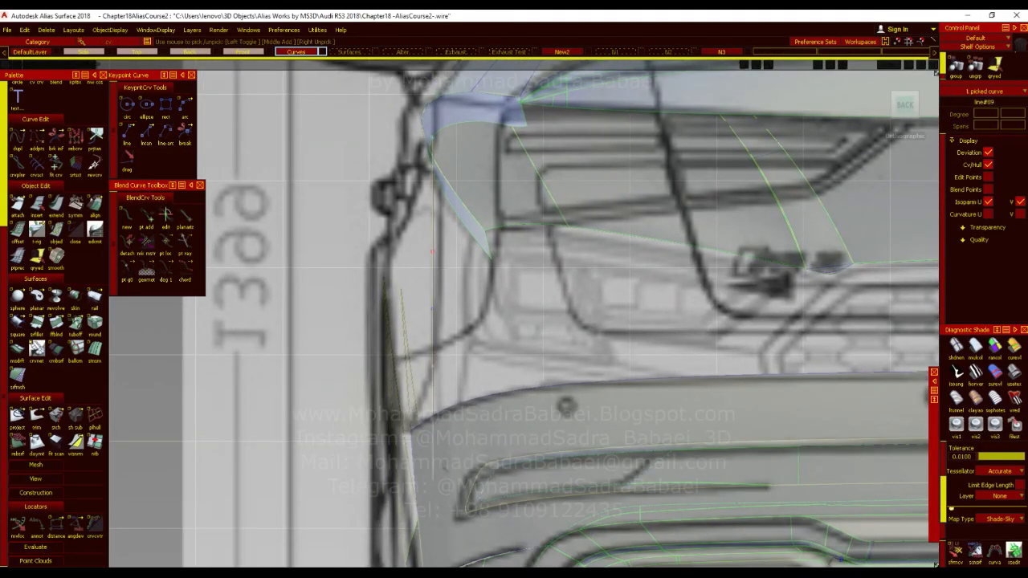
click(434, 434)
ctrl+shift+drag(469, 434, 424, 492)
ctrl+shift+middle_drag(454, 356, 452, 319)
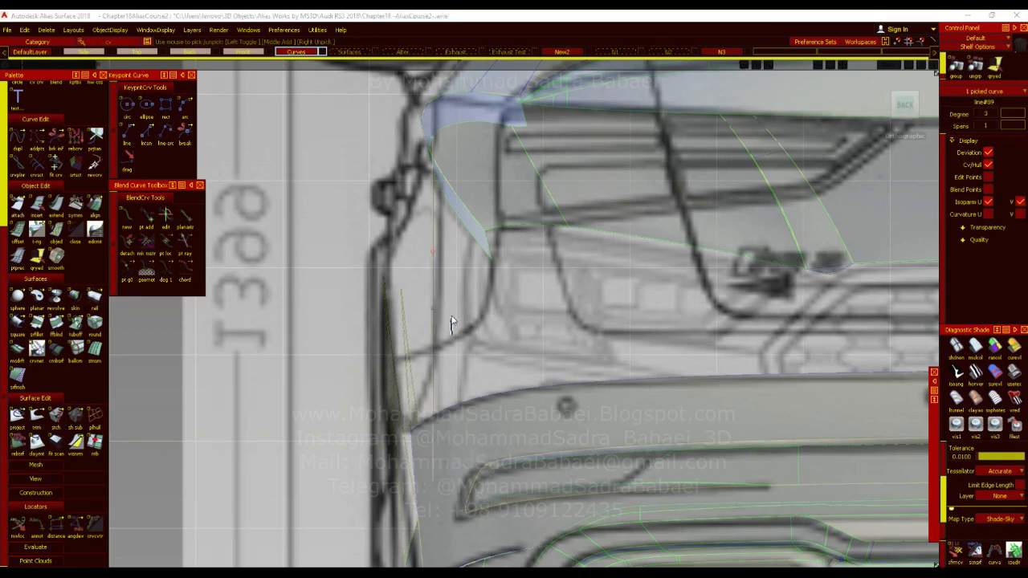
middle_drag(484, 364, 488, 364)
ctrl+shift+drag(473, 281, 475, 319)
drag(451, 232, 417, 302)
drag(458, 355, 411, 394)
ctrl+shift+right_drag(447, 332, 474, 356)
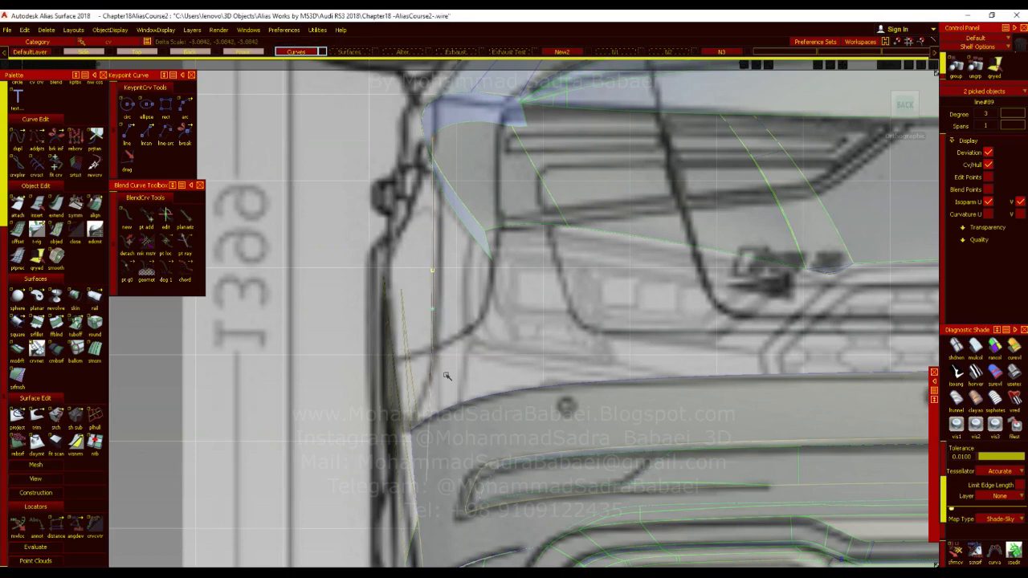
Move the line's upper middle CV outward in the back view to bow the line, with its curvature displayed.
ctrl+shift+right_drag(472, 294, 481, 319)
middle_drag(482, 320, 470, 317)
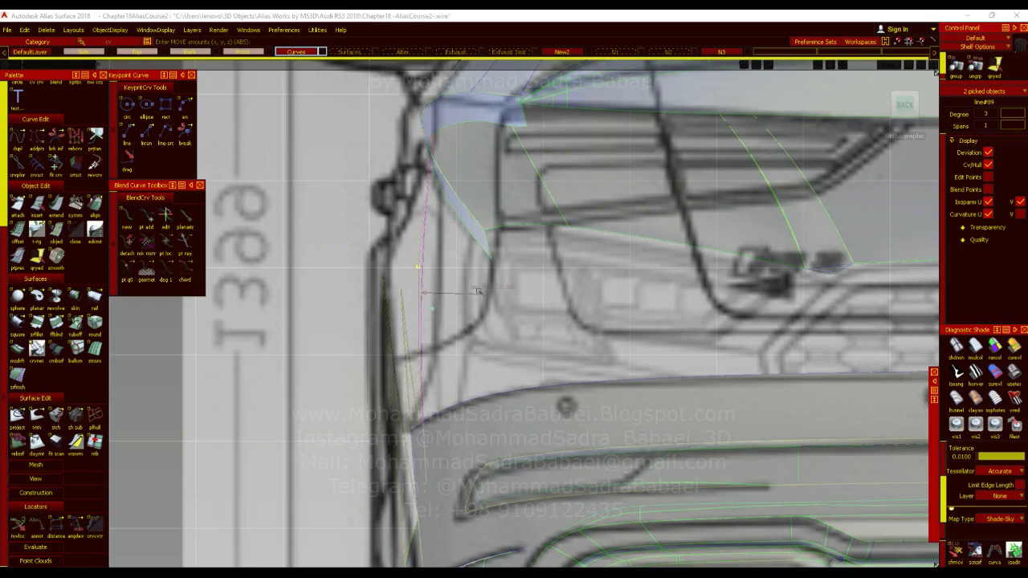
Review the transparency and curvature display options for the line, moving the Diagnostic Shade palette lower to uncover them.
alt+shift+right_drag(481, 292, 531, 280)
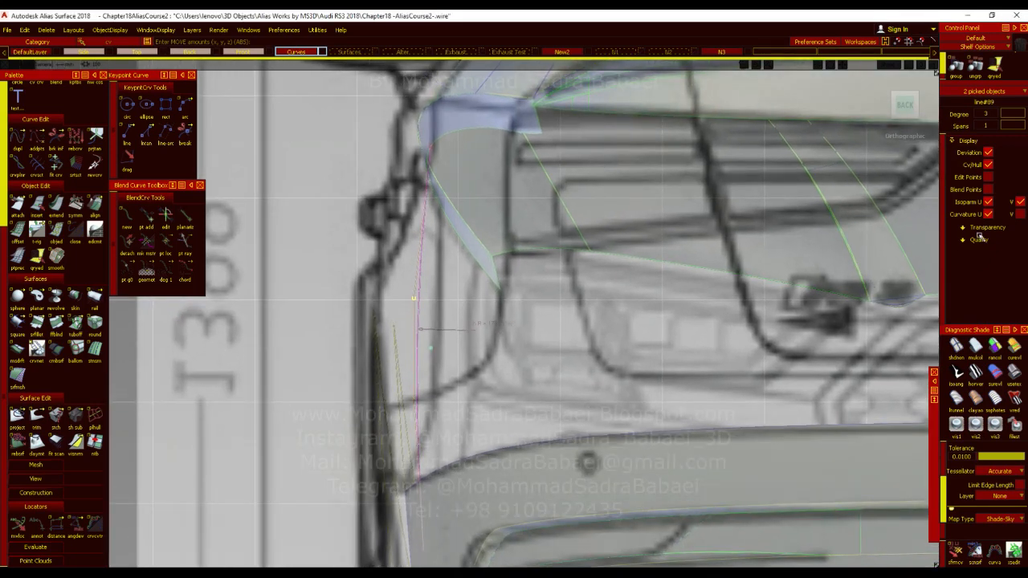
click(980, 230)
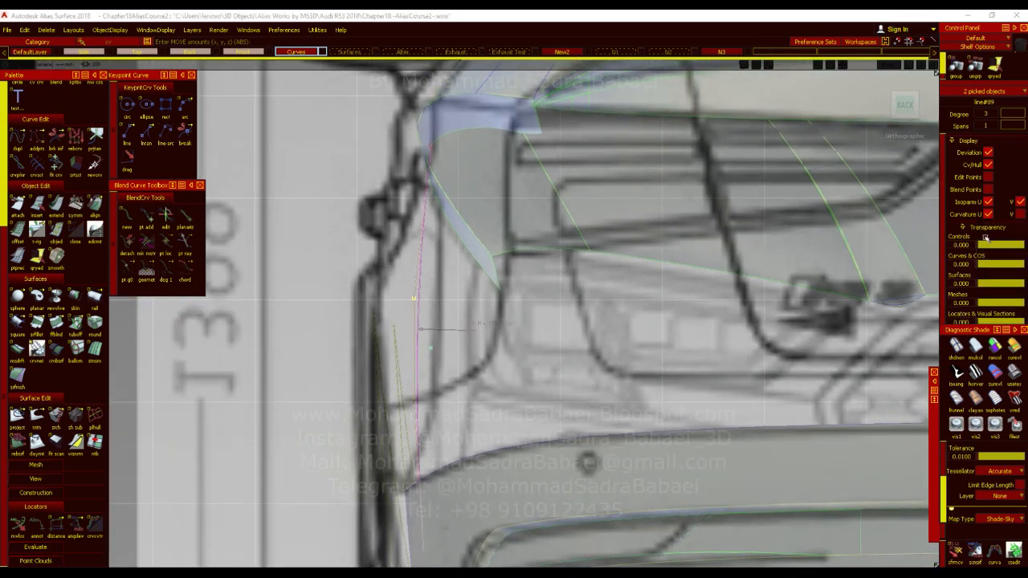
click(987, 229)
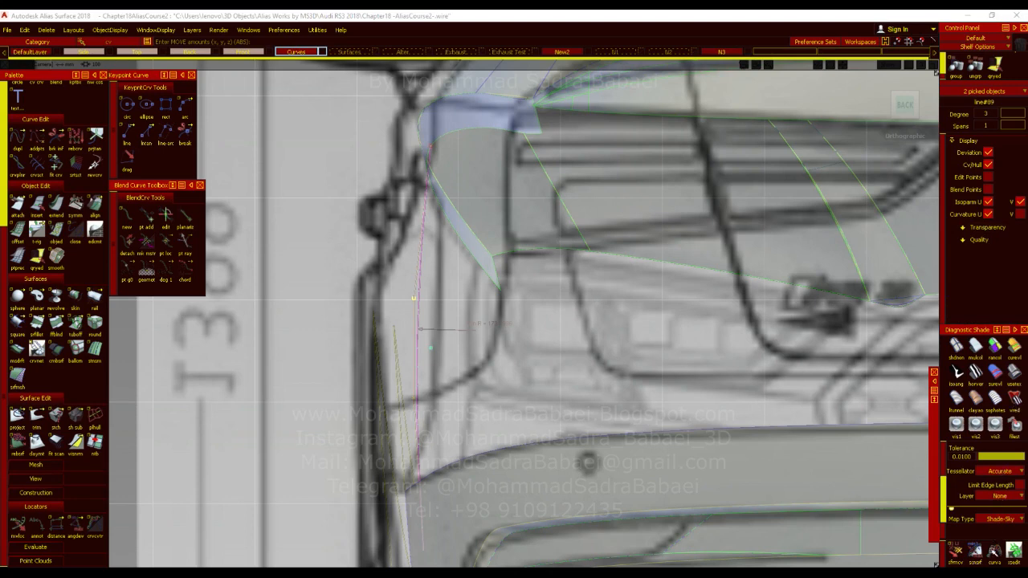
click(995, 553)
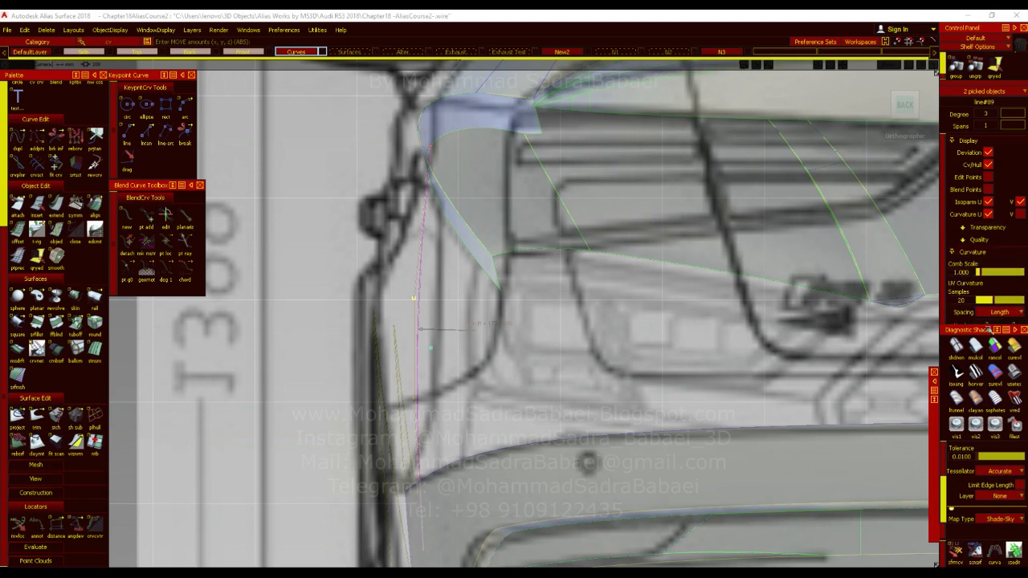
drag(958, 330, 886, 330)
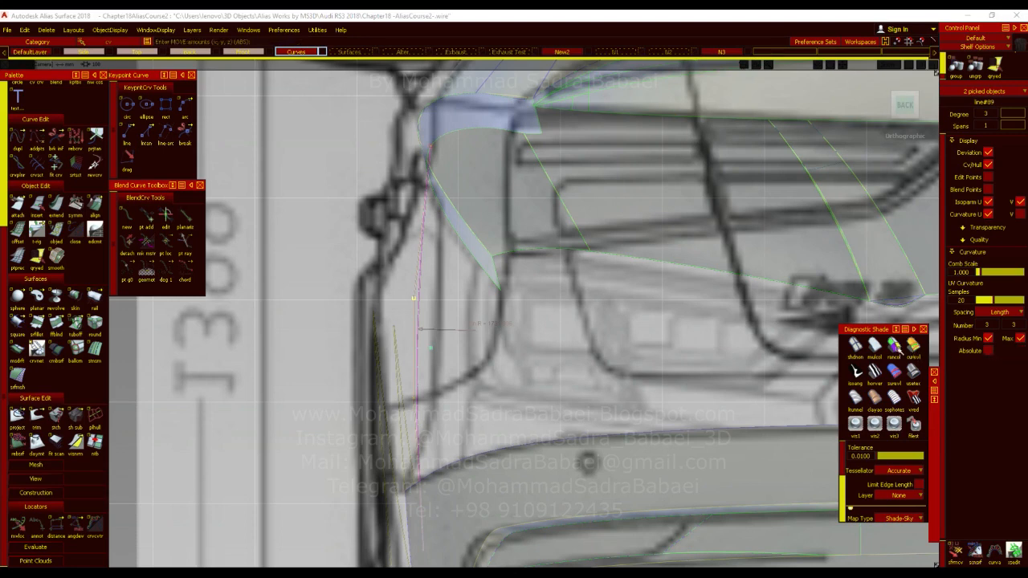
drag(870, 331, 968, 351)
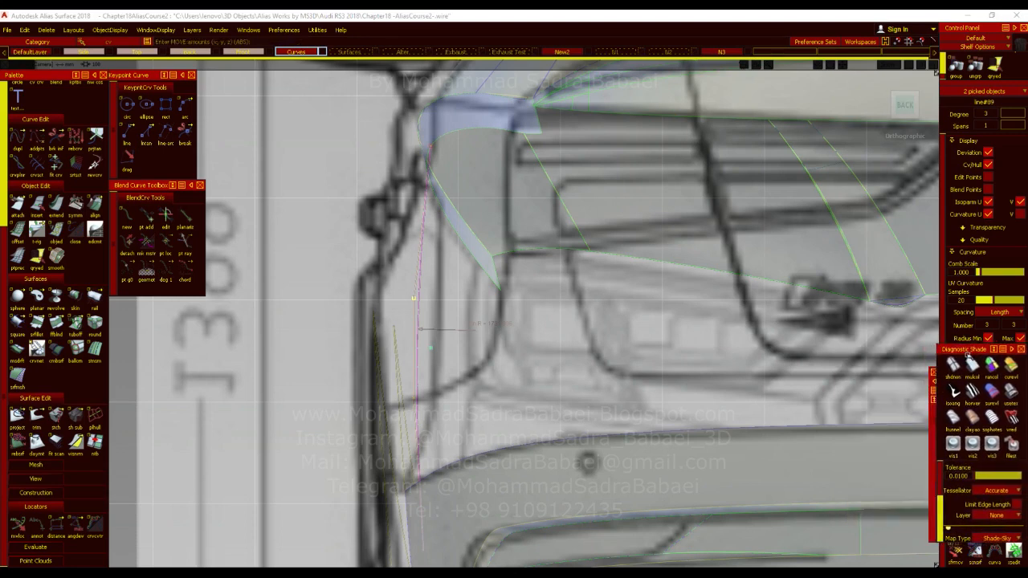
click(976, 249)
alt+shift+right_drag(398, 328, 432, 280)
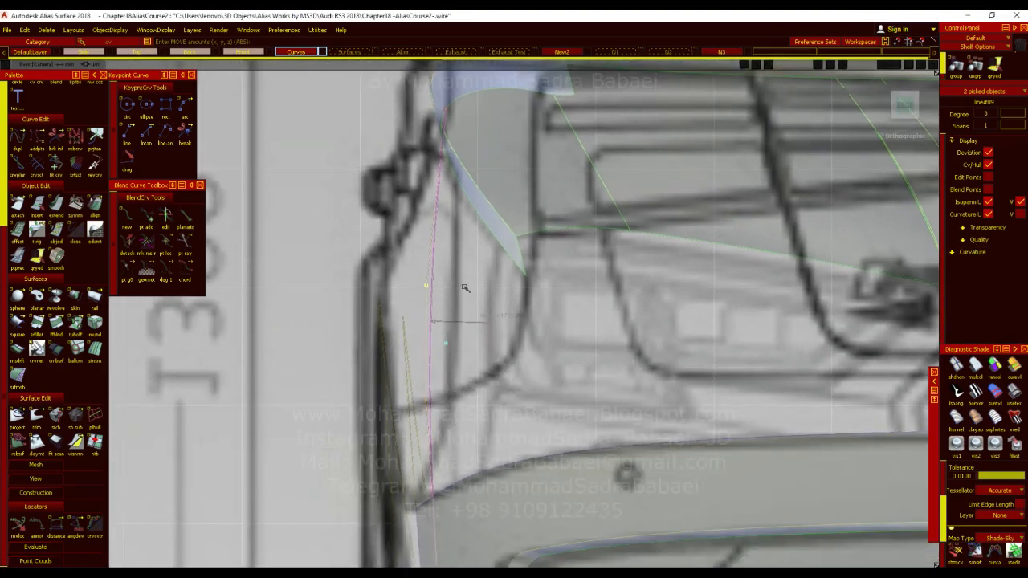
Try to raise the line's upper middle CV in the left view, and undo the move.
click(887, 105)
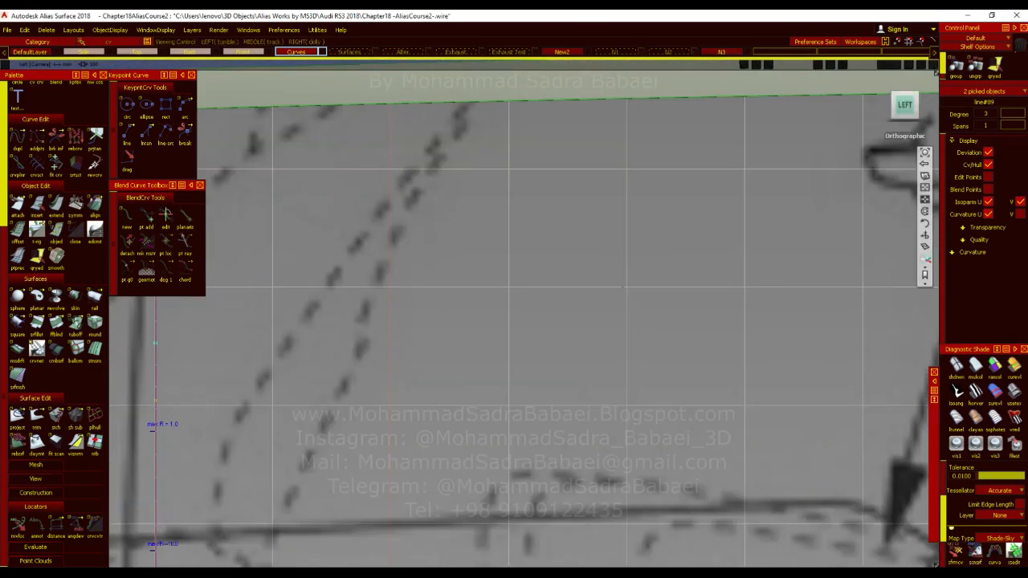
alt+shift+right_drag(611, 345, 522, 384)
alt+shift+middle_drag(521, 384, 675, 384)
alt+shift+right_drag(675, 384, 748, 378)
ctrl+shift+middle_drag(508, 401, 515, 357)
right_drag(537, 372, 539, 354)
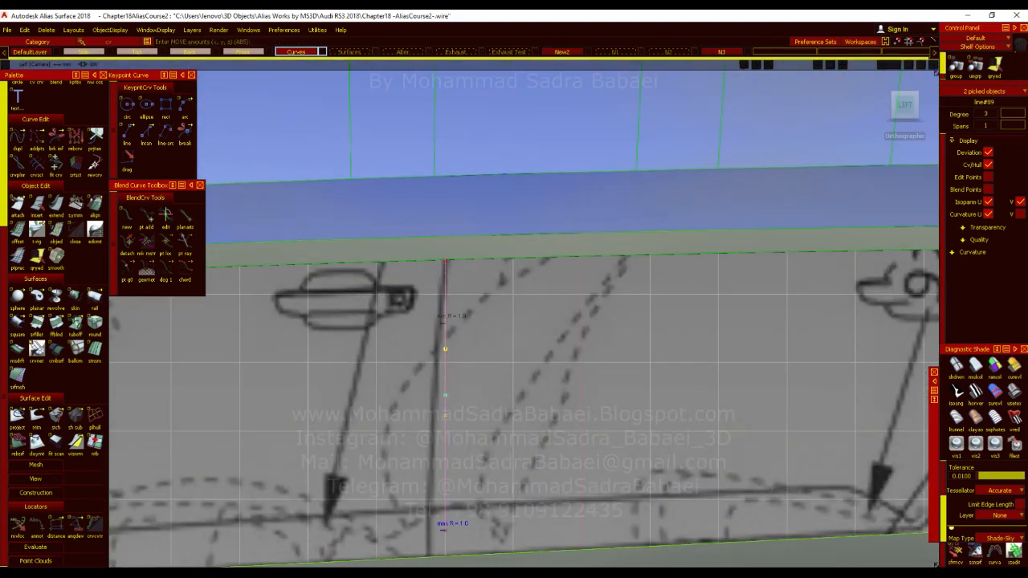
key(ctrl+z)
In the back view, raise the line's upper middle CV and move it about 4.27 outward along Y.
click(923, 106)
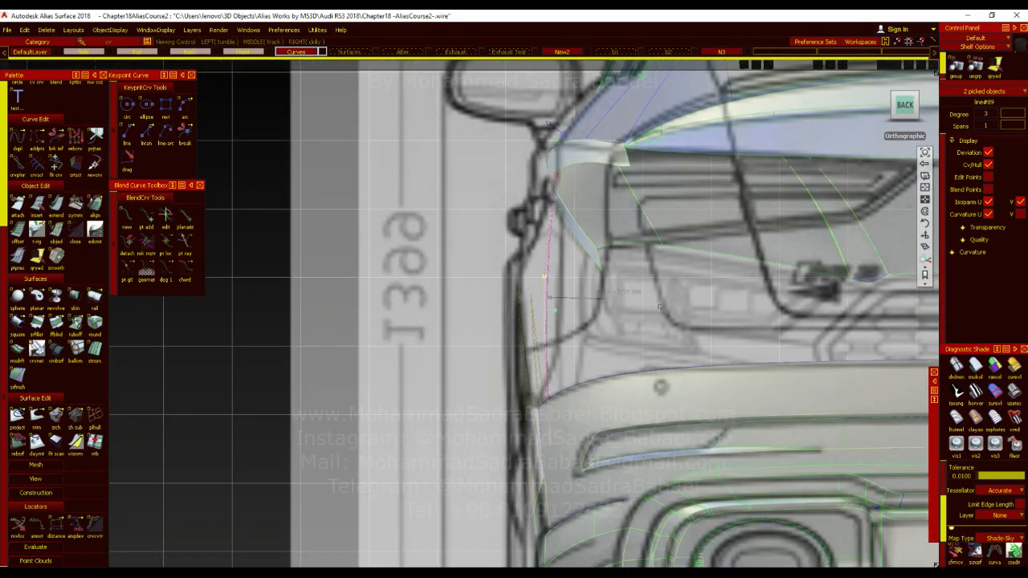
alt+shift+right_drag(660, 307, 639, 314)
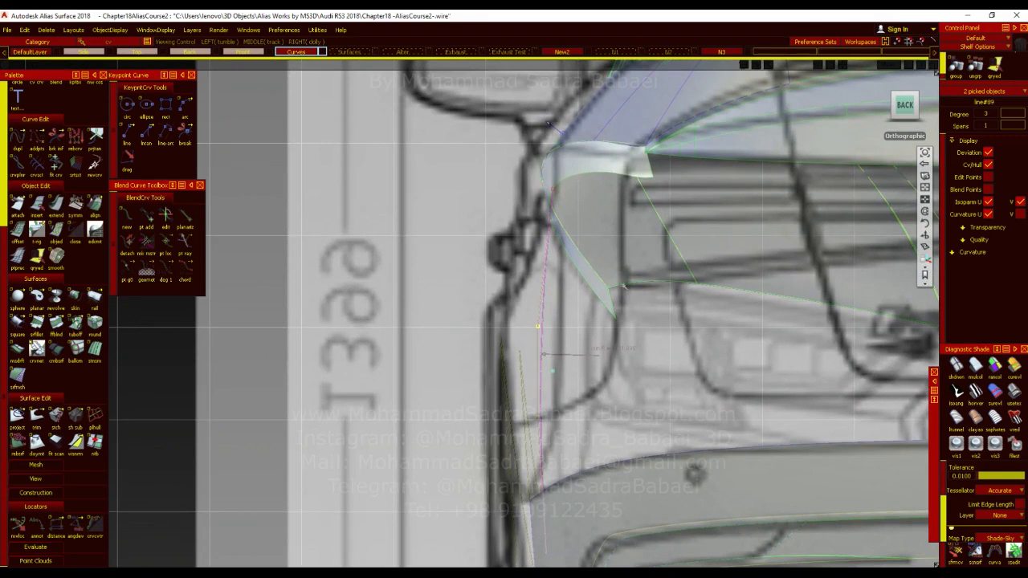
alt+shift+middle_drag(625, 286, 602, 250)
alt+shift+right_drag(603, 250, 587, 255)
click(529, 367)
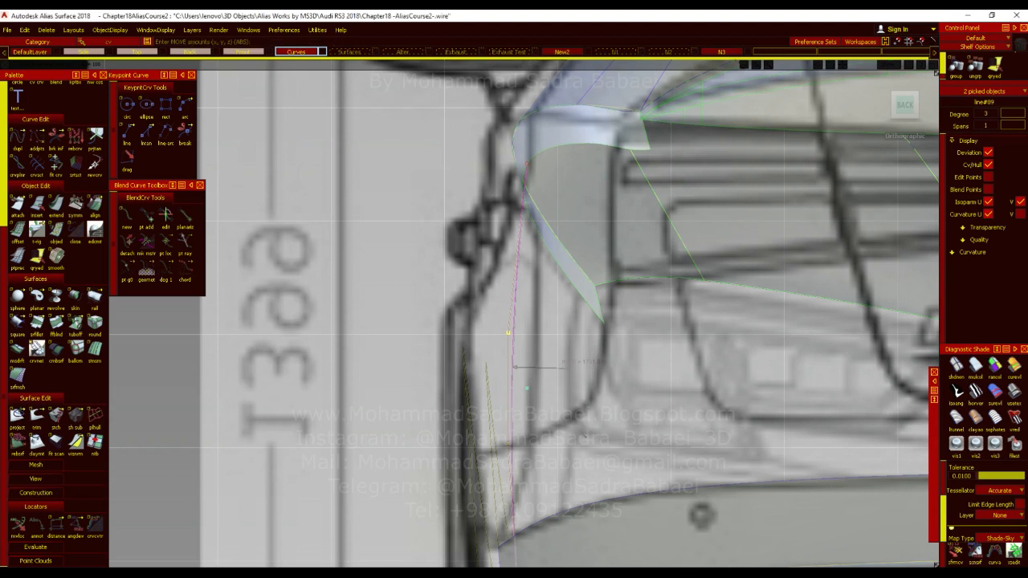
right_drag(576, 405, 576, 372)
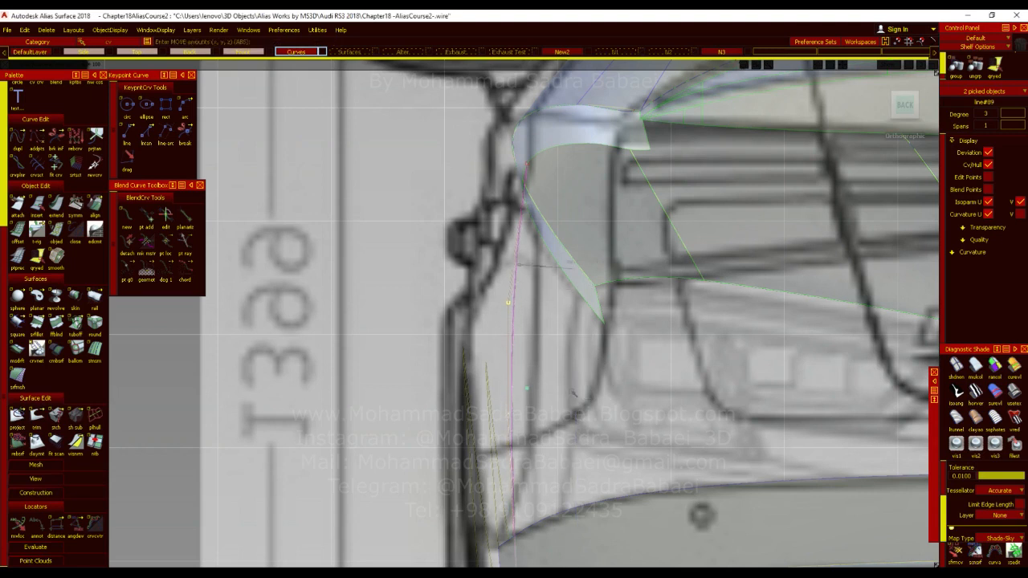
right_drag(576, 351, 576, 350)
middle_drag(576, 351, 572, 352)
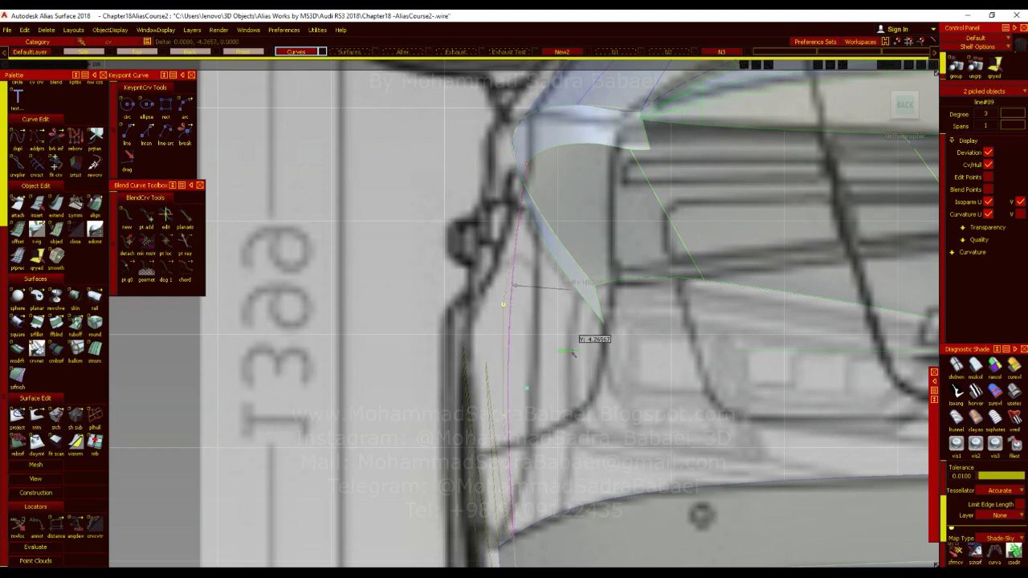
Fine-tune the upper middle CV farther outward and slightly higher, undoing an upward move of about 7.28 along Z.
alt+shift+right_drag(573, 352, 568, 304)
middle_drag(576, 335, 541, 345)
right_drag(540, 344, 540, 336)
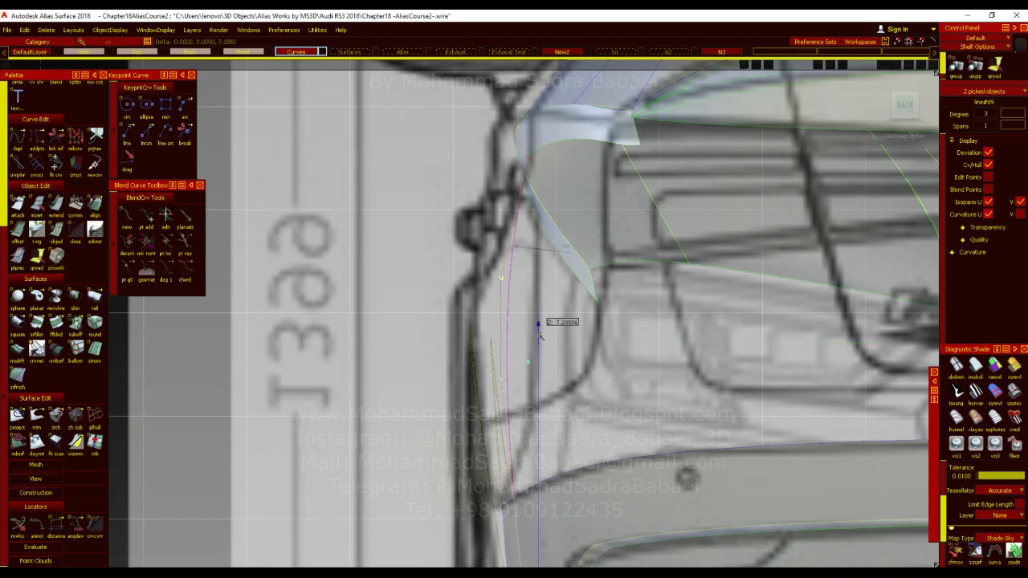
key(ctrl+z)
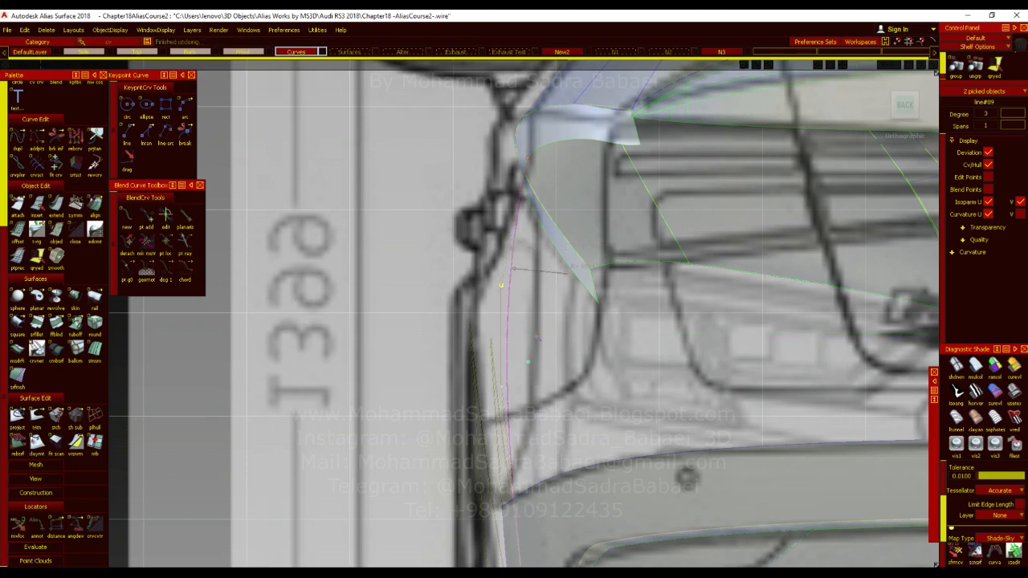
middle_drag(535, 338, 531, 338)
right_drag(528, 337, 529, 329)
middle_drag(529, 330, 528, 329)
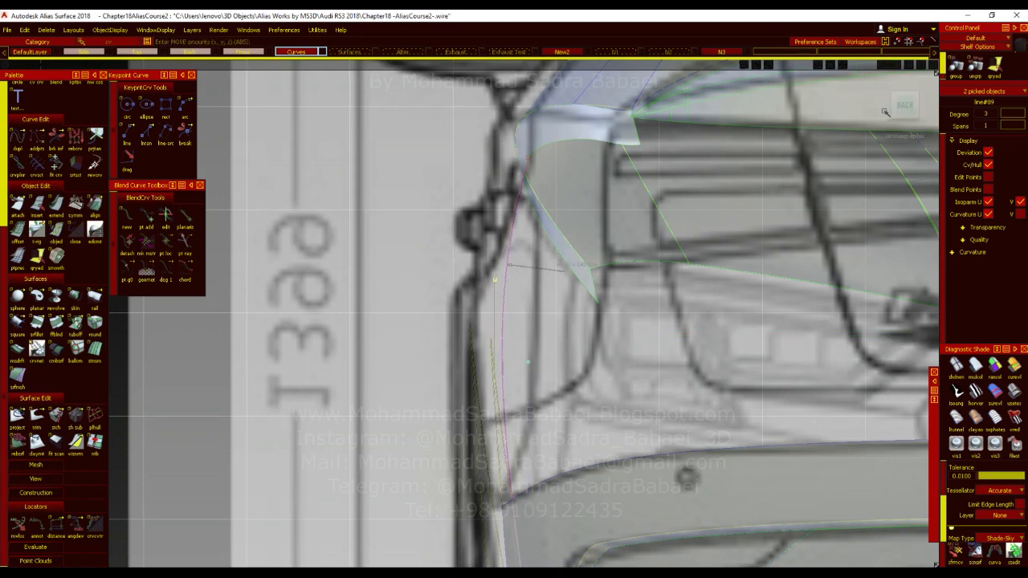
Check the bowed section line in perspective, turn off its curvature display and clear the selection.
click(884, 109)
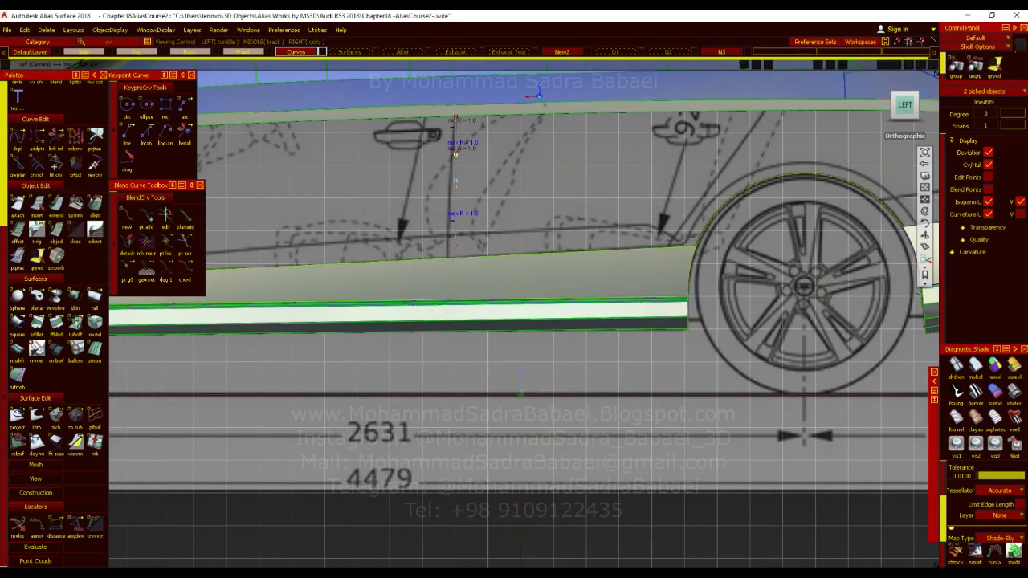
alt+shift+drag(627, 272, 582, 329)
alt+shift+middle_drag(582, 329, 597, 395)
alt+shift+drag(597, 394, 514, 405)
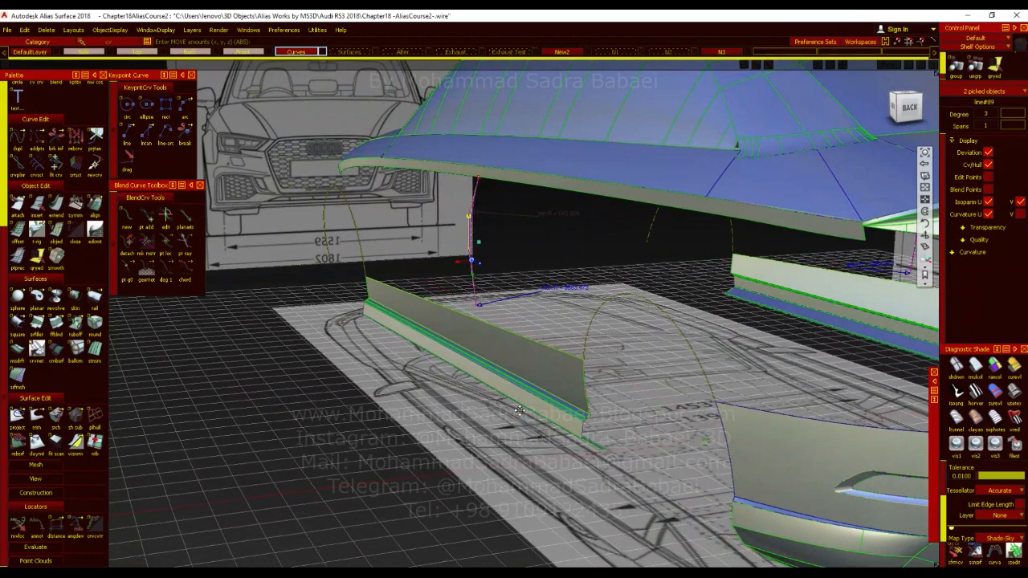
alt+shift+middle_drag(515, 405, 528, 402)
alt+shift+right_drag(528, 401, 591, 404)
click(990, 214)
ctrl+shift+drag(496, 251, 498, 218)
ctrl+shift+drag(496, 282, 485, 337)
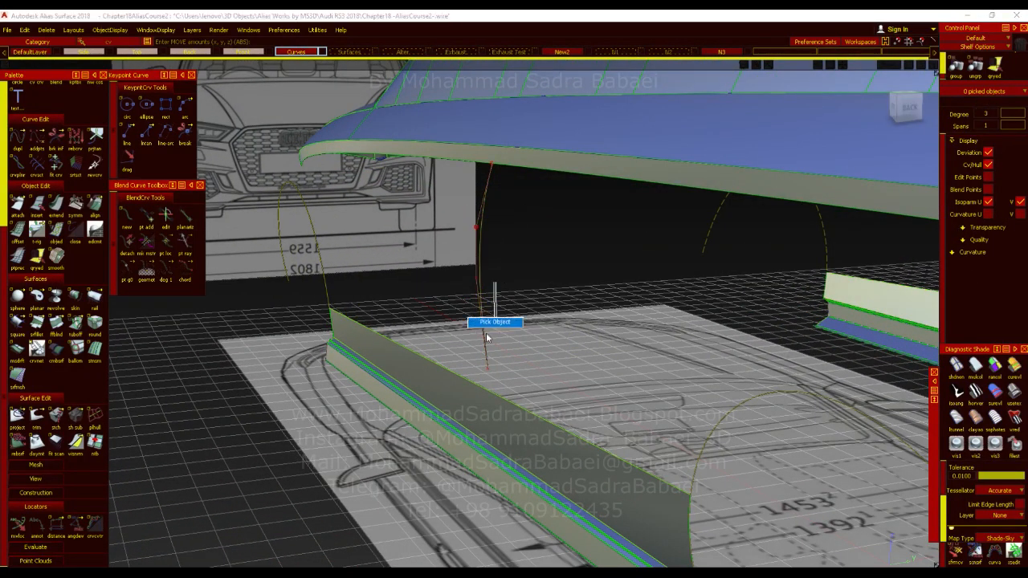
Sweep the section line along the draft strip's lower edge as a rail surface with one generation curve and one rail.
double_click(88, 299)
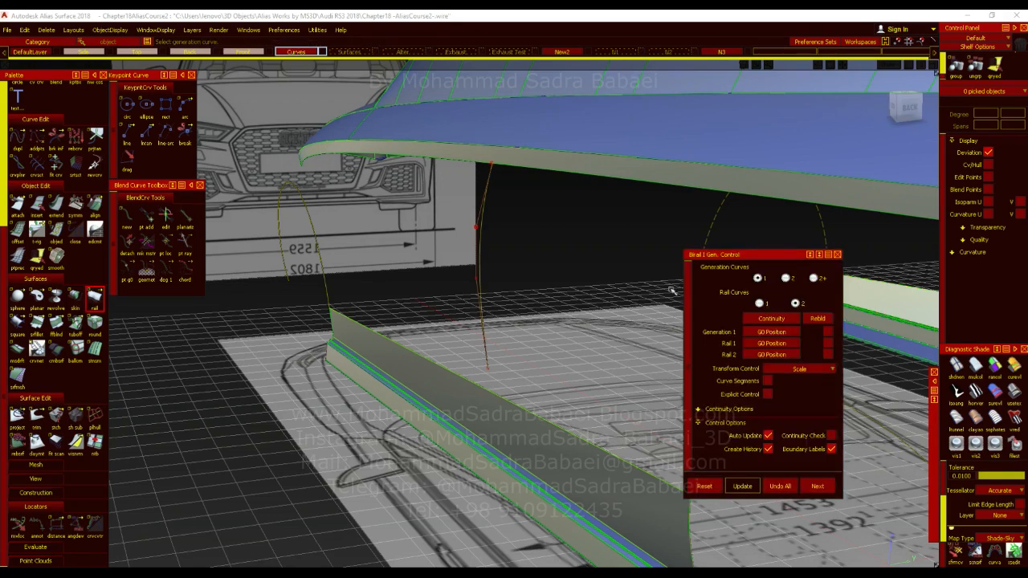
click(761, 304)
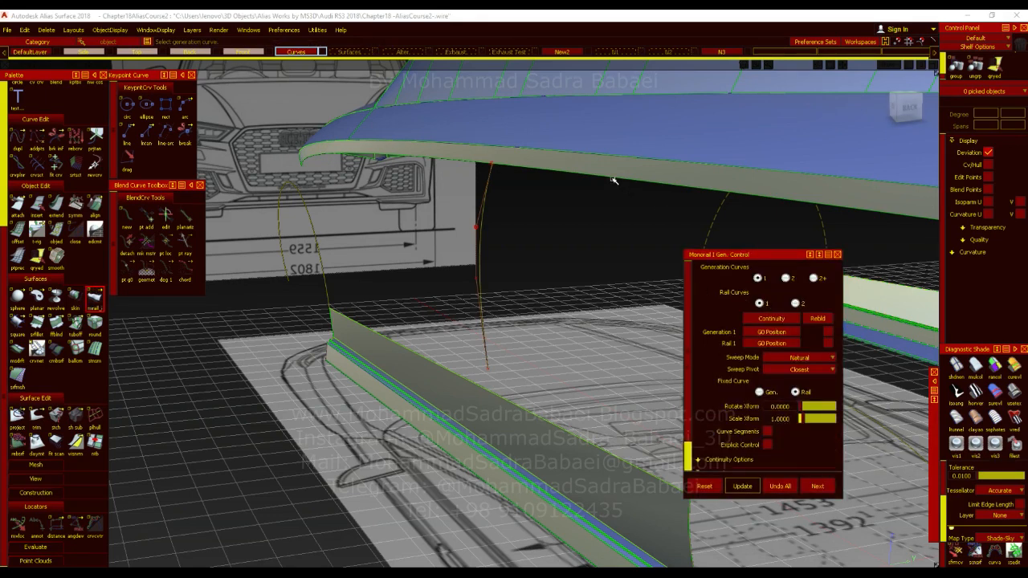
click(485, 206)
alt+shift+right_drag(485, 205, 813, 171)
alt+shift+drag(813, 171, 723, 368)
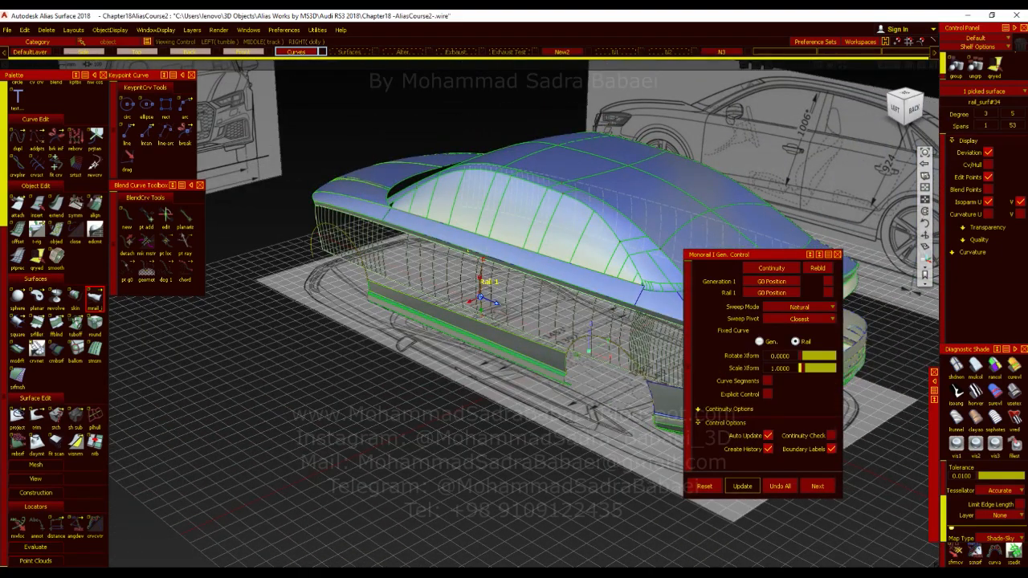
alt+shift+middle_drag(723, 368, 704, 365)
Hide the new door surface's isoparms, shade the model, clear the selection and inspect the surface against the sill and bumper.
click(988, 203)
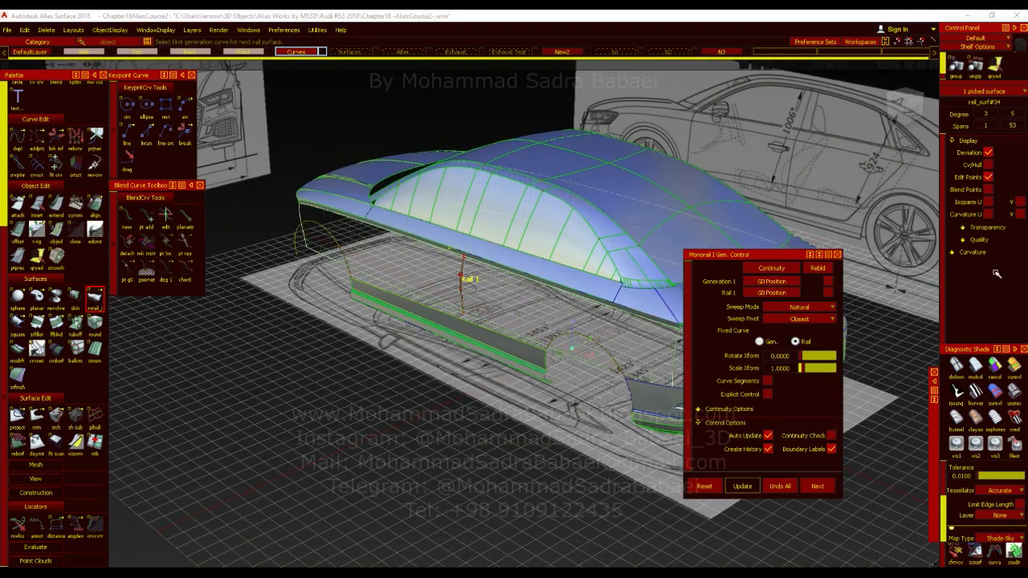
click(1016, 394)
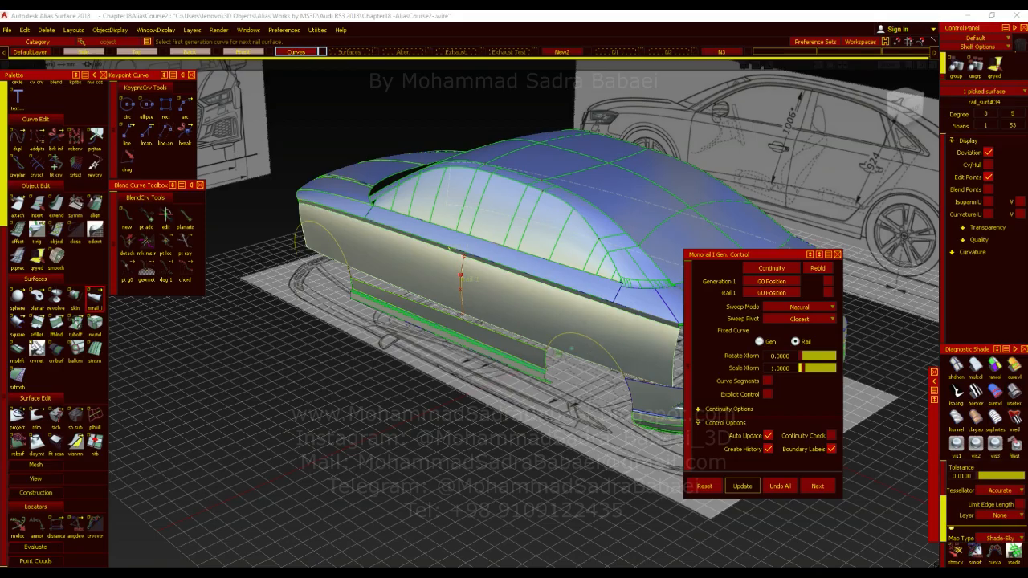
ctrl+shift+drag(580, 311, 580, 284)
alt+shift+drag(591, 422, 183, 298)
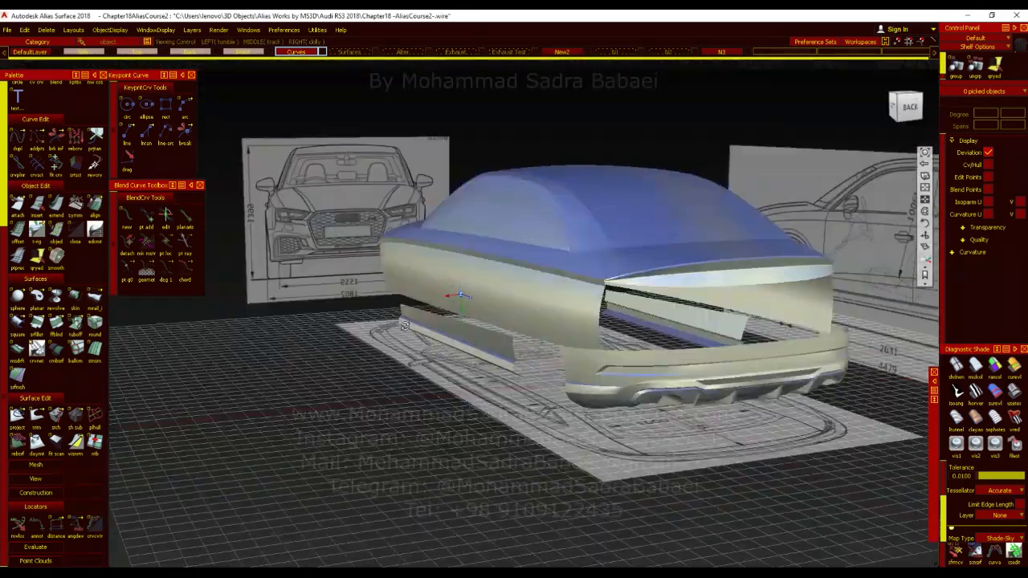
alt+shift+drag(562, 321, 361, 322)
mouse_move(526, 324)
alt+shift+mouse_down()
mouse_move(107, 305)
mouse_move(465, 338)
mouse_move(175, 335)
mouse_move(222, 340)
alt+shift+mouse_up()
alt+shift+middle_drag(429, 287, 466, 294)
alt+shift+right_drag(466, 294, 562, 337)
alt+shift+drag(562, 354, 437, 298)
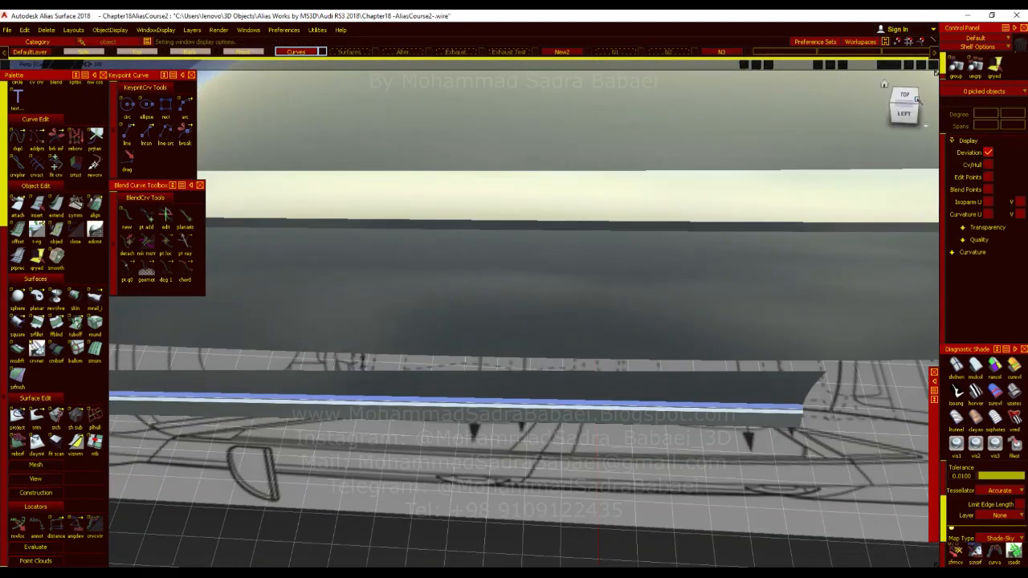
Compare the shaded door-side surface with the rear three-quarter reference photo of the red sedan.
click(914, 104)
alt+shift+right_drag(631, 353, 546, 378)
alt+shift+middle_drag(572, 363, 583, 377)
mouse_move(583, 376)
alt+shift+right_down()
mouse_move(617, 348)
mouse_move(641, 364)
mouse_move(630, 364)
alt+shift+right_up()
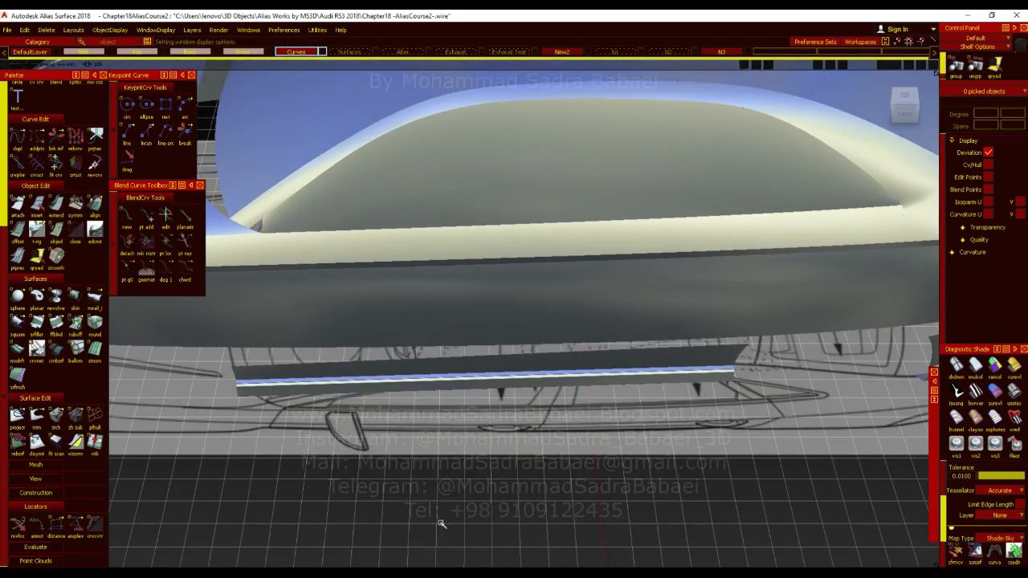
key(alt+Tab)
scroll(646, 354, down, 2)
scroll(698, 316, up, 2)
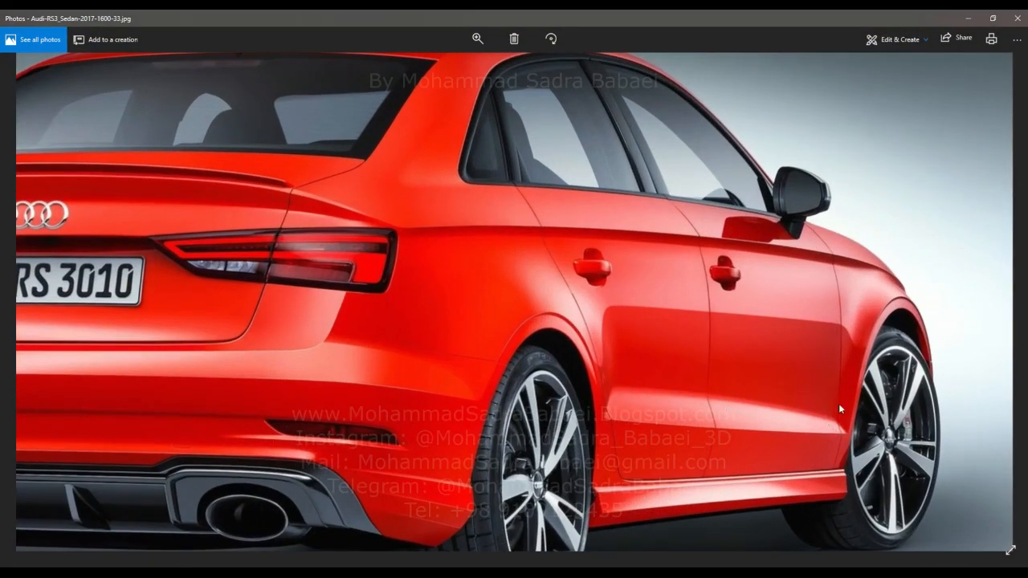
click(969, 18)
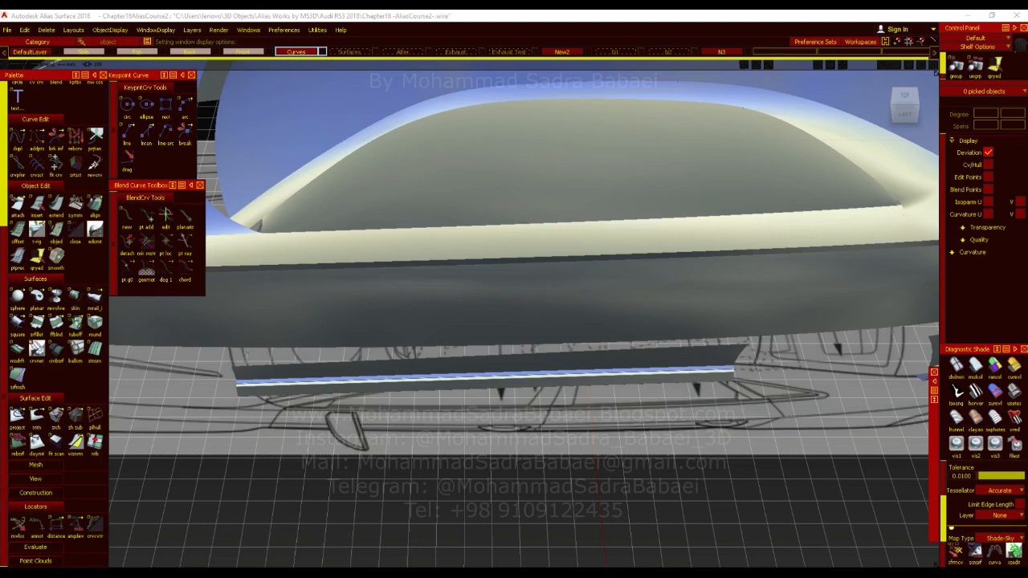
Duplicate the door-side surface's front edge as a curve with no rebuild.
ctrl+shift+right_drag(447, 309, 449, 333)
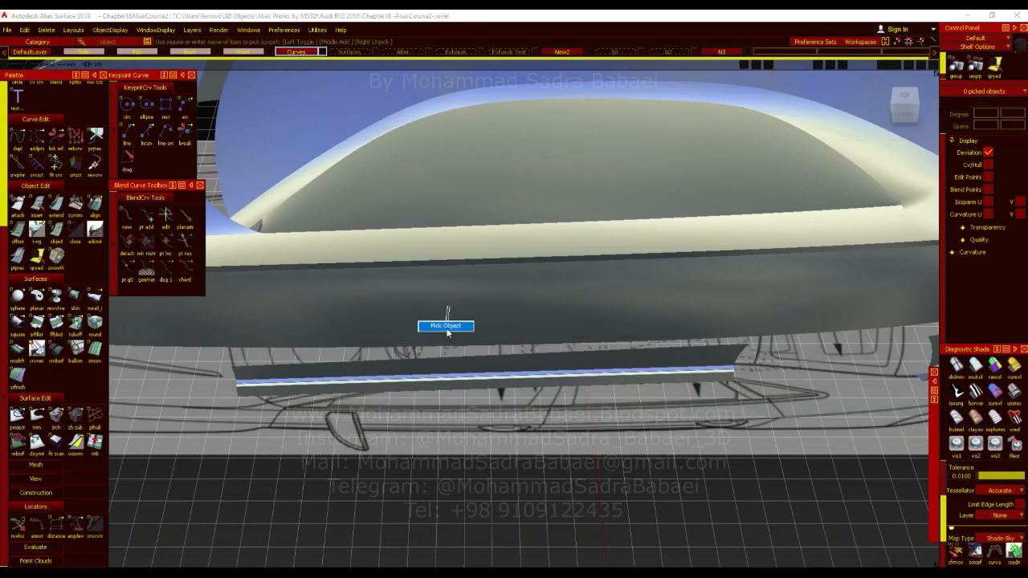
alt+shift+right_drag(514, 271, 487, 351)
alt+shift+middle_drag(487, 350, 570, 367)
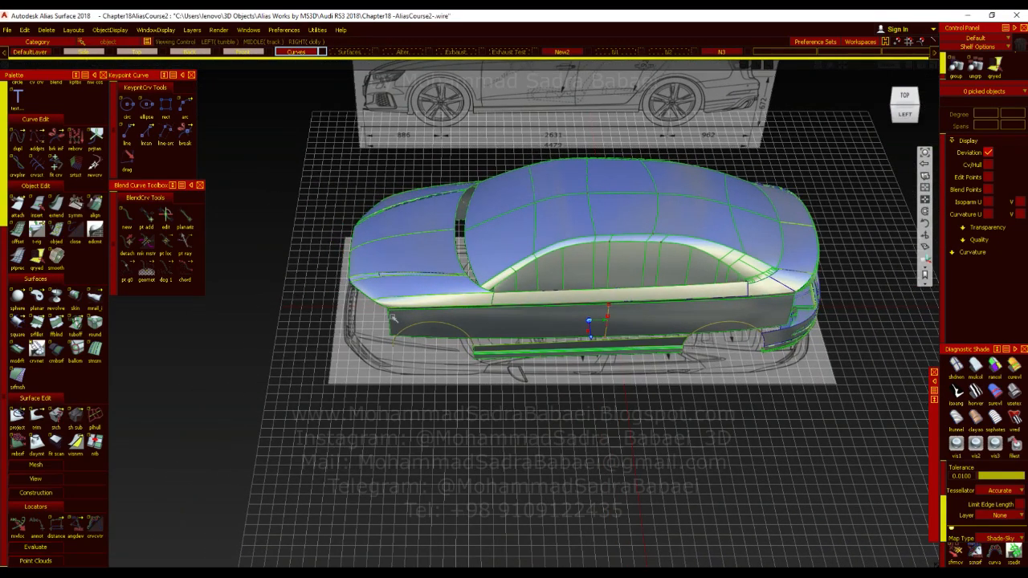
alt+shift+right_drag(420, 330, 503, 331)
alt+shift+middle_drag(503, 331, 670, 374)
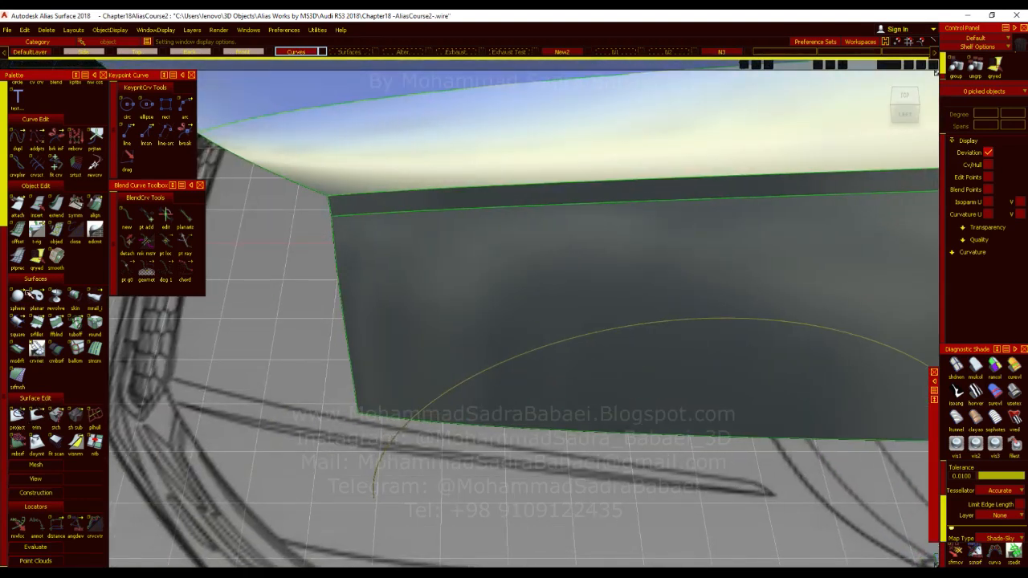
click(18, 137)
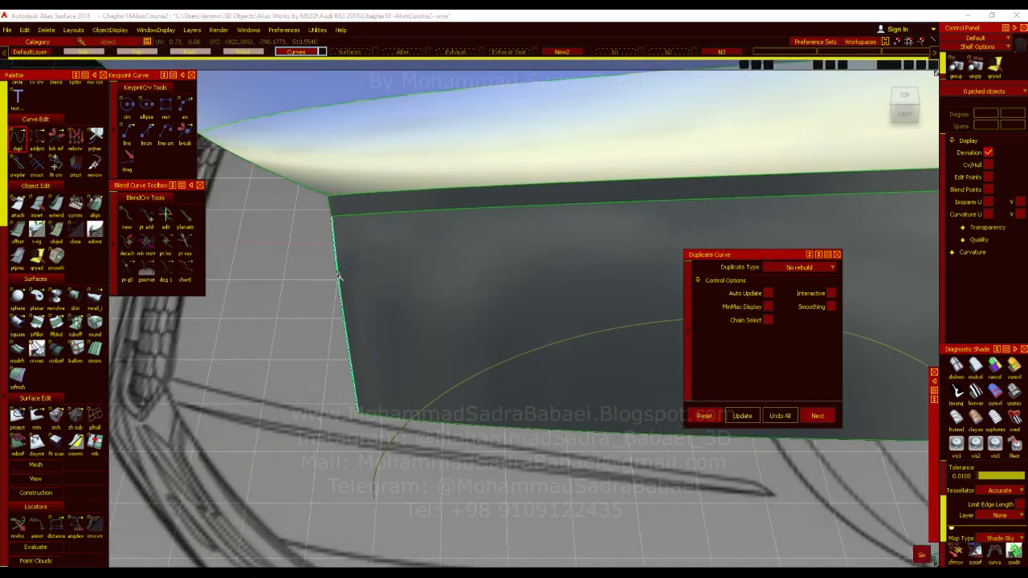
click(339, 277)
Duplicate the door-side surface's rear edge as a curve with no rebuild and clear the selection.
alt+shift+right_drag(482, 280, 393, 278)
alt+shift+middle_drag(394, 277, 19, 273)
alt+shift+middle_drag(553, 326, 399, 320)
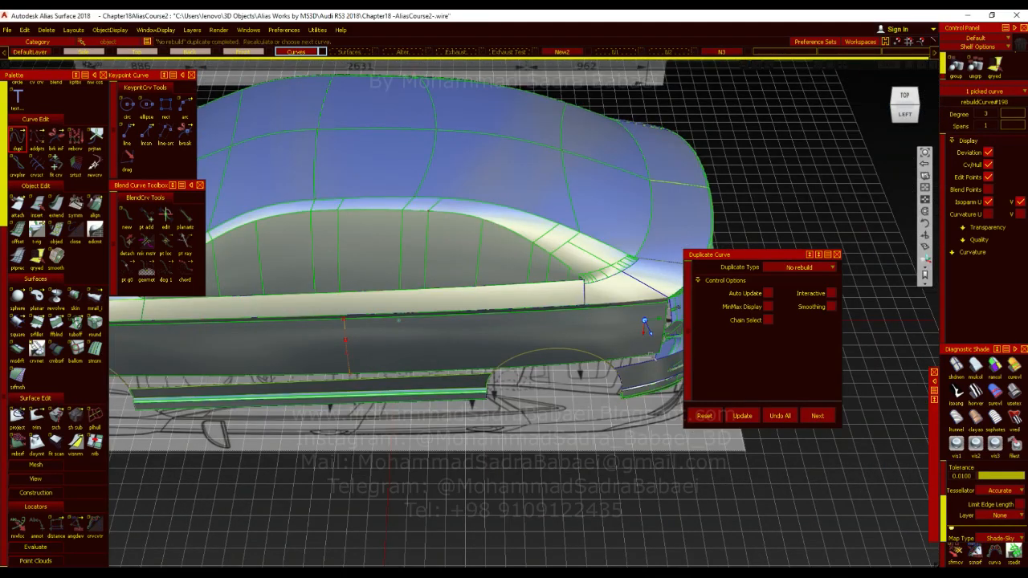
alt+shift+middle_drag(652, 356, 398, 380)
alt+shift+right_drag(398, 379, 516, 307)
ctrl+shift+drag(554, 309, 552, 275)
click(618, 344)
alt+shift+right_drag(495, 355, 496, 414)
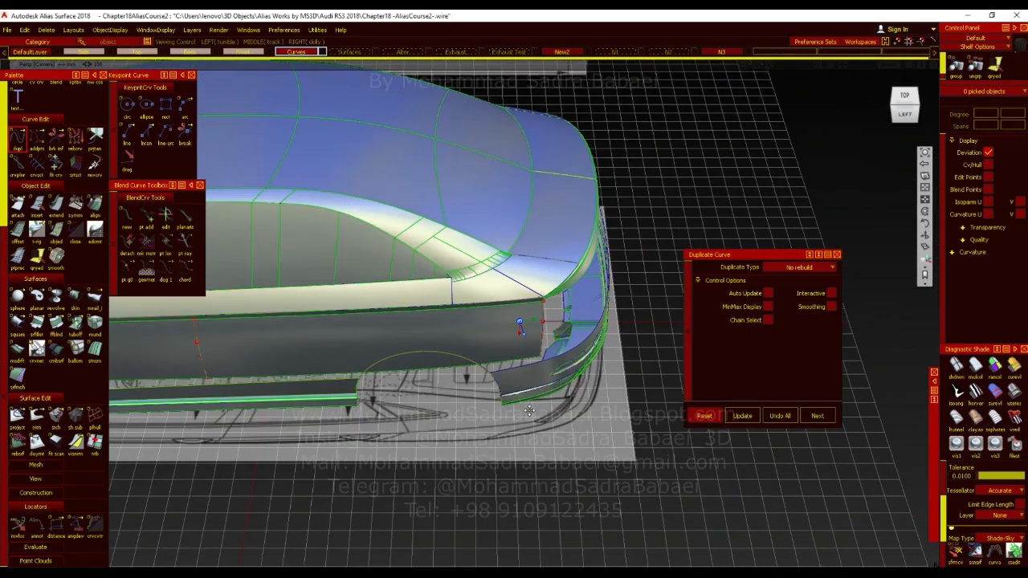
alt+shift+middle_drag(496, 413, 575, 406)
ctrl+shift+drag(403, 346, 404, 376)
Compare the duplicated front-edge curve with the front blueprint in the orthographic front view.
alt+shift+middle_drag(321, 383, 626, 361)
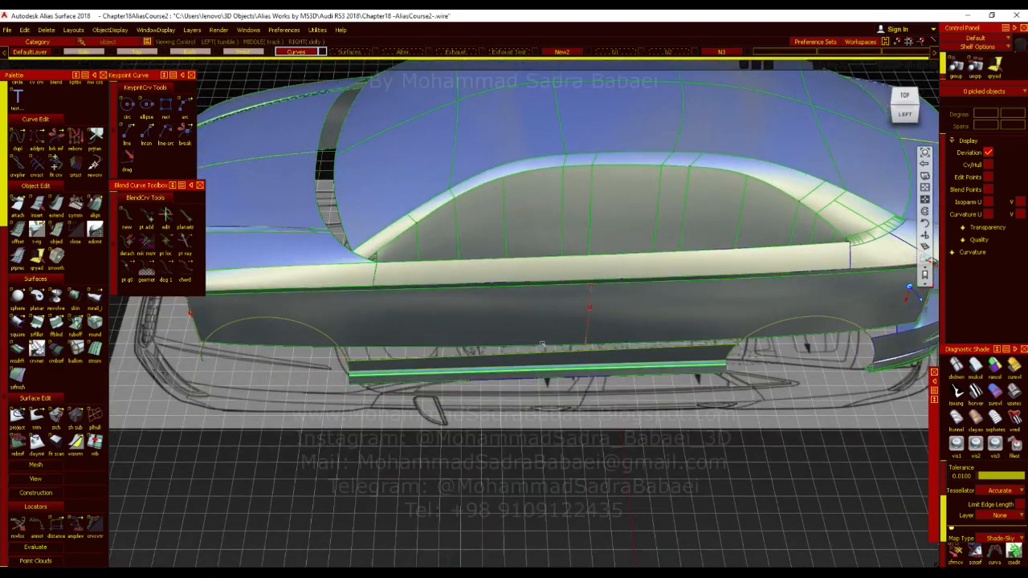
alt+shift+click(328, 326)
alt+shift+middle_drag(546, 407, 707, 441)
alt+shift+drag(610, 377, 869, 193)
click(906, 117)
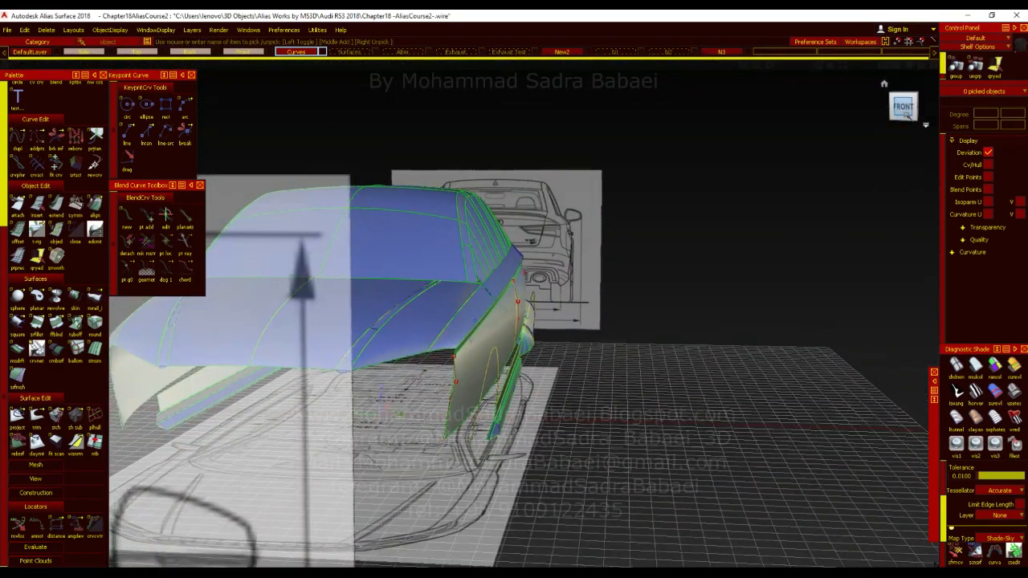
alt+shift+right_drag(490, 361, 546, 358)
ctrl+shift+drag(519, 353, 457, 368)
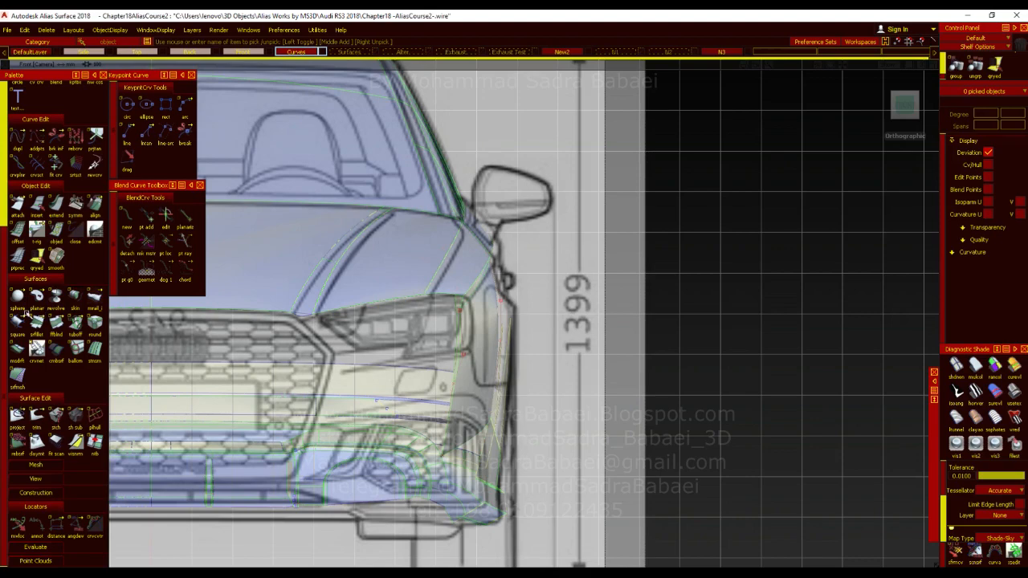
Stretch the duplicated front-edge curve by shifting its lower end handle slightly outward.
scroll(50, 416, up, 2)
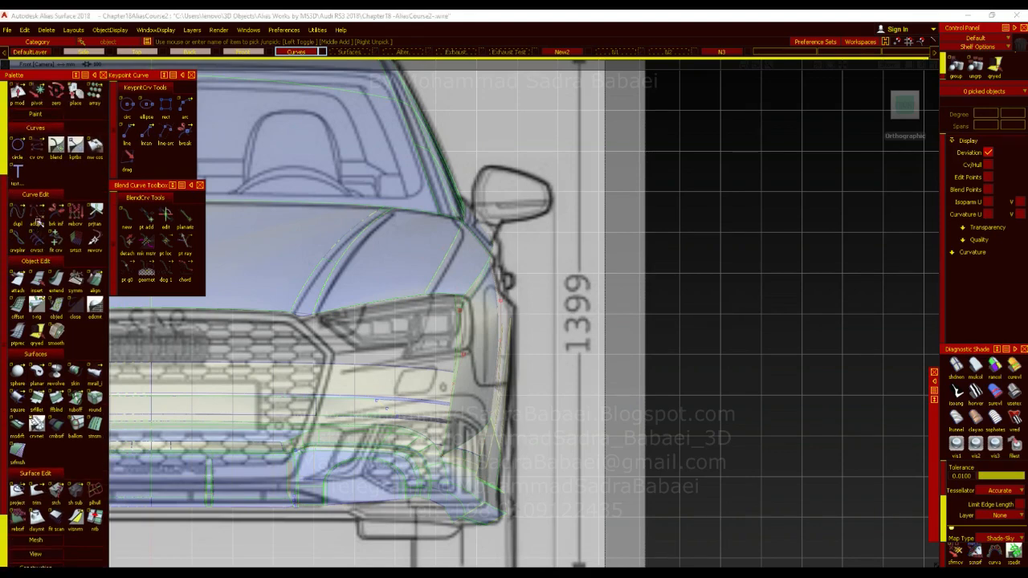
drag(103, 223, 98, 220)
key(F8)
alt+shift+drag(458, 426, 361, 531)
click(360, 528)
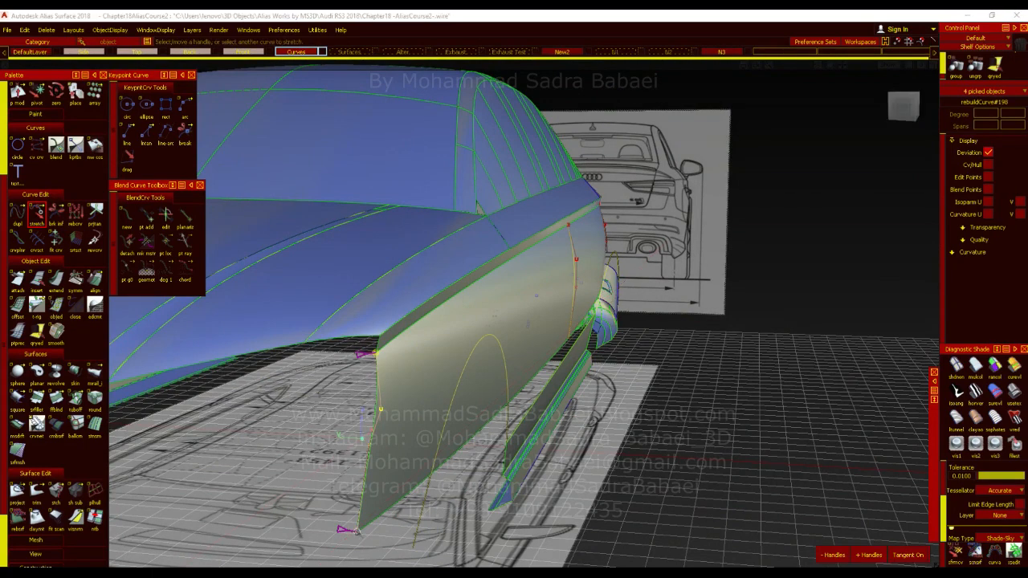
alt+shift+middle_drag(361, 528, 384, 487)
click(902, 109)
ctrl+shift+drag(699, 320, 693, 279)
middle_drag(714, 307, 705, 307)
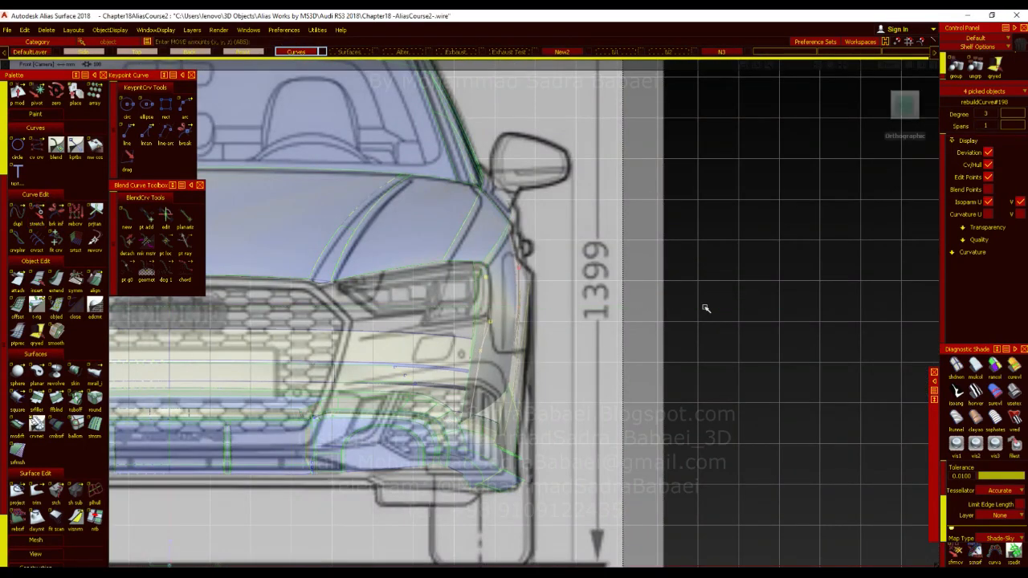
mouse_move(524, 336)
ctrl+shift+mouse_down()
mouse_move(526, 314)
mouse_move(516, 360)
ctrl+shift+mouse_up()
alt+shift+drag(516, 361, 417, 374)
click(350, 502)
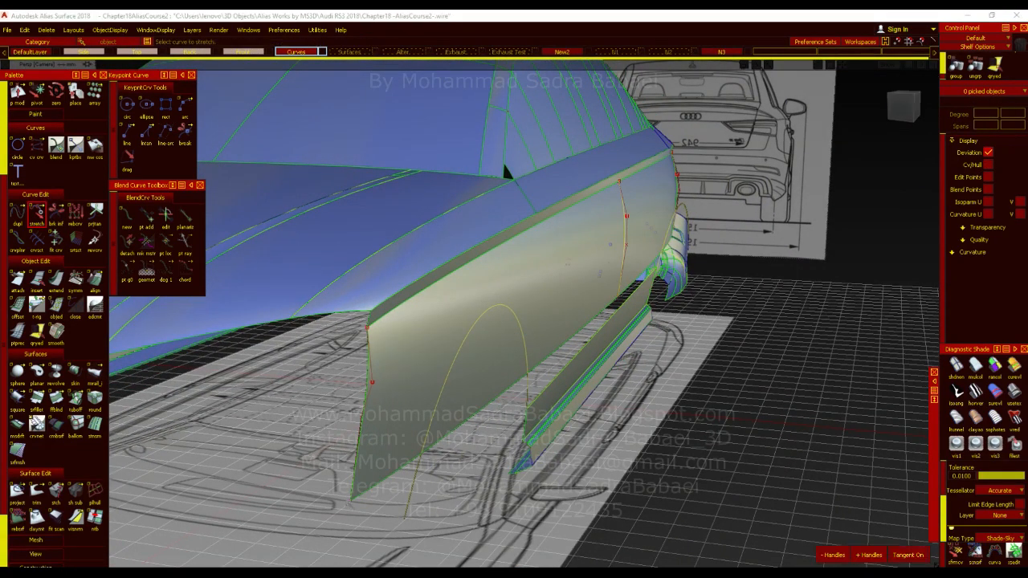
middle_drag(603, 510, 624, 500)
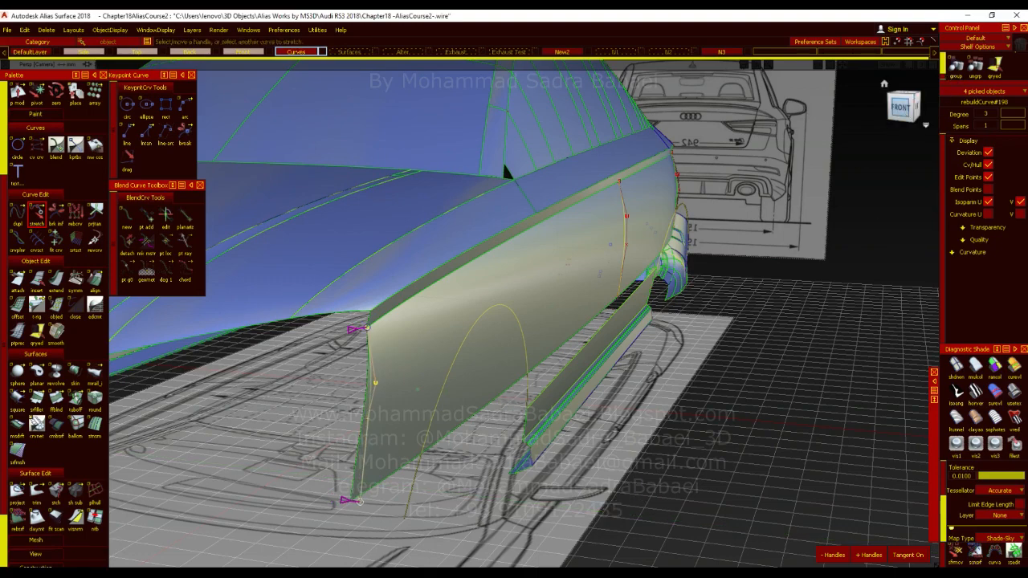
Fine-tune the front curve's lower end farther outward along Y against the front blueprint.
alt+shift+click(902, 108)
alt+shift+right_drag(694, 351, 727, 345)
alt+shift+middle_drag(673, 343, 665, 311)
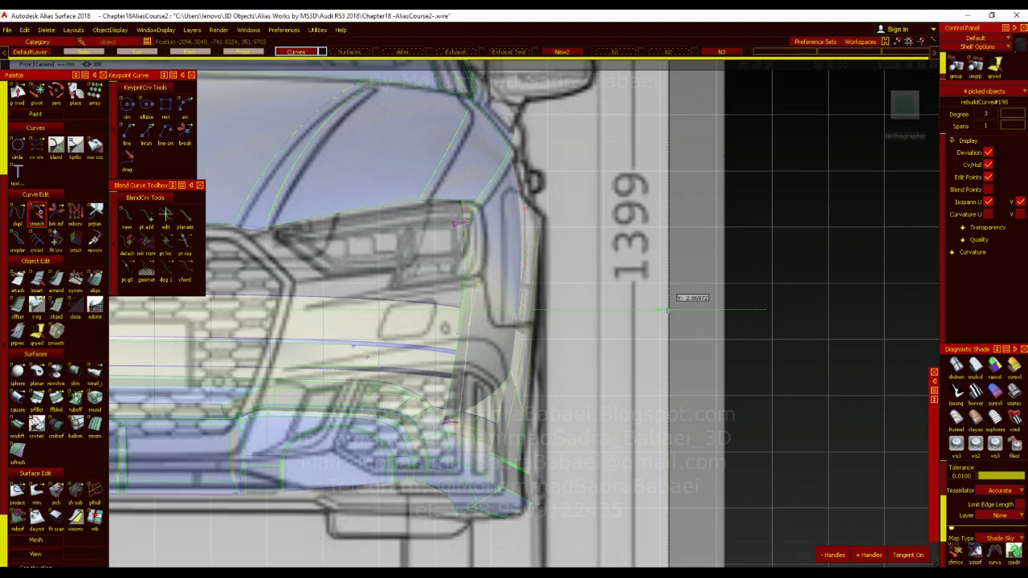
middle_drag(680, 309, 679, 309)
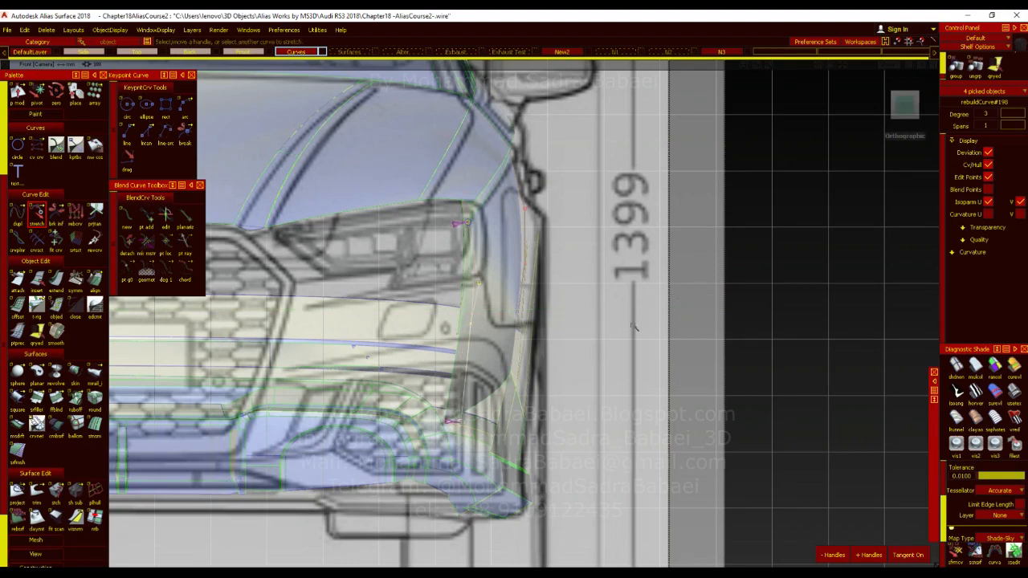
Stretch the duplicated rear-edge curve's lower end sideways in the back view and clear the selection.
scroll(635, 295, down, 5)
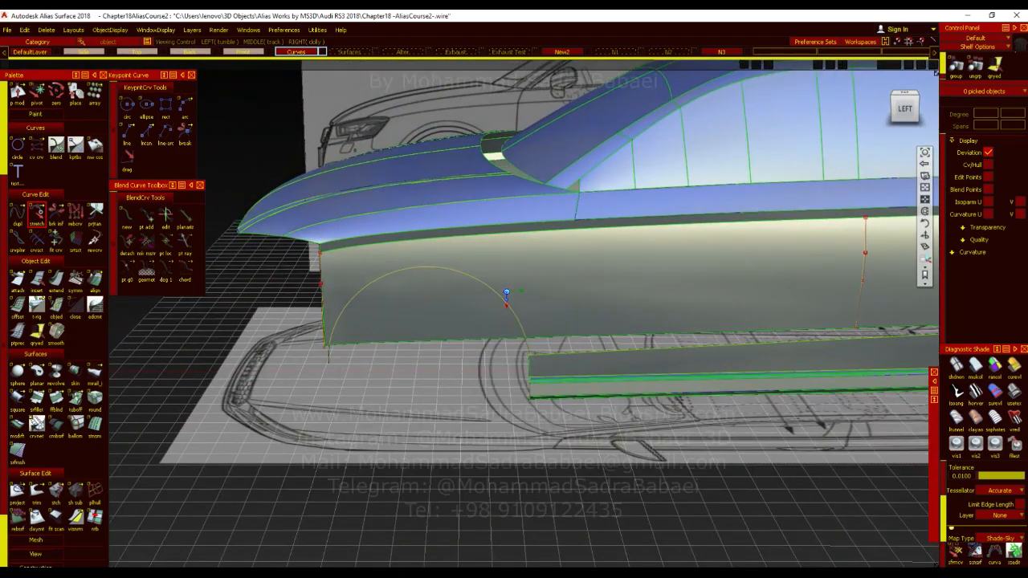
alt+shift+middle_drag(844, 318, 67, 482)
alt+shift+middle_drag(851, 238, 69, 374)
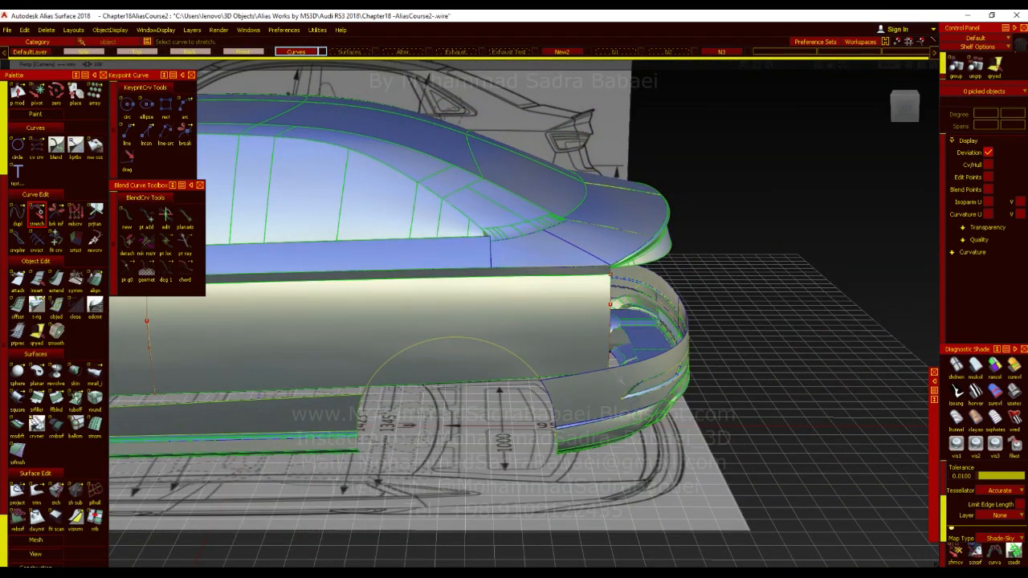
alt+shift+right_drag(616, 378, 723, 378)
alt+shift+drag(723, 377, 651, 474)
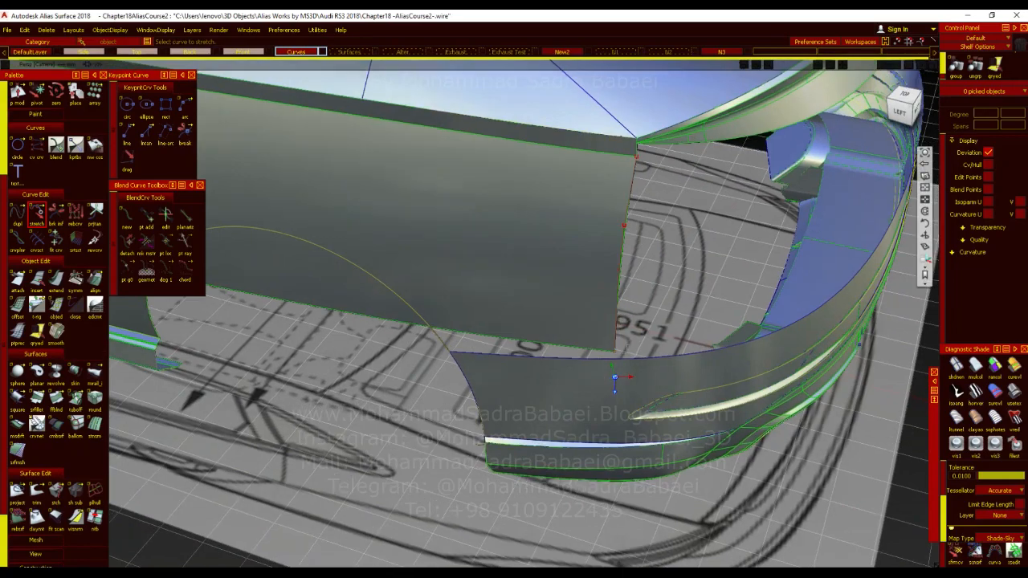
click(621, 281)
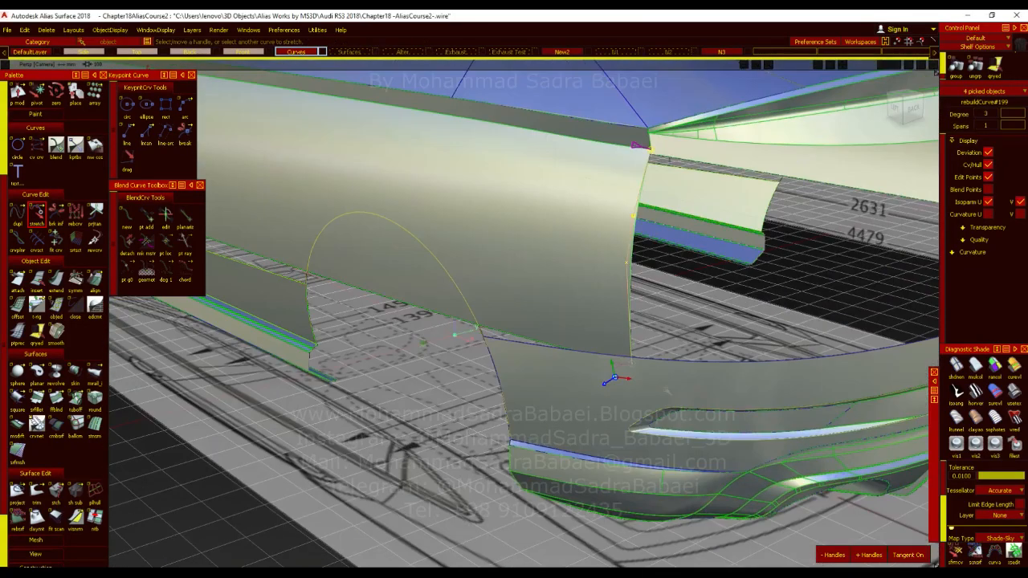
alt+shift+middle_drag(669, 392, 519, 451)
click(909, 113)
drag(342, 349, 355, 349)
ctrl+shift+drag(459, 271, 707, 437)
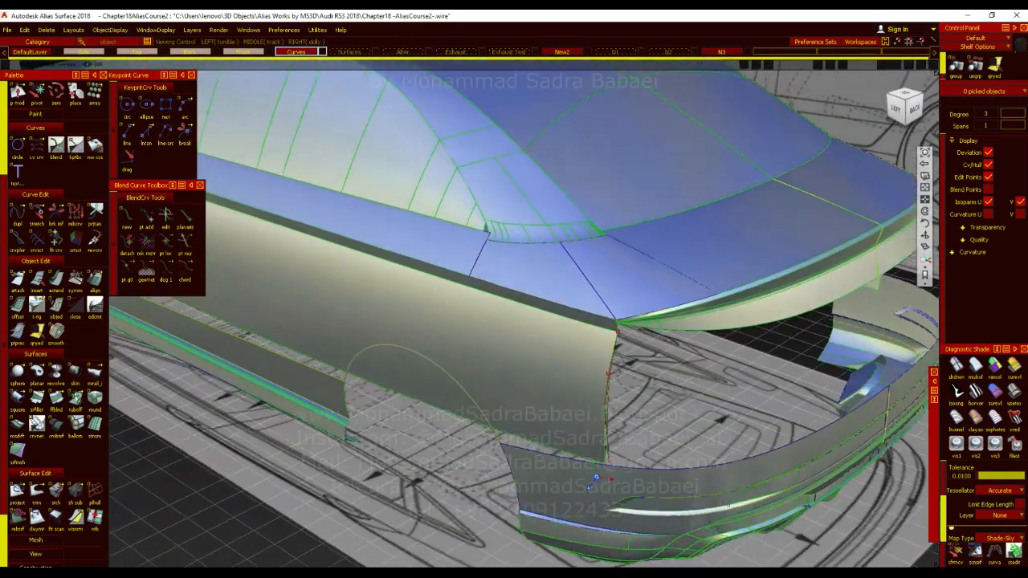
Delete the swept door-side surface, keeping the front, middle and rear section curves.
alt+shift+right_drag(691, 418, 455, 331)
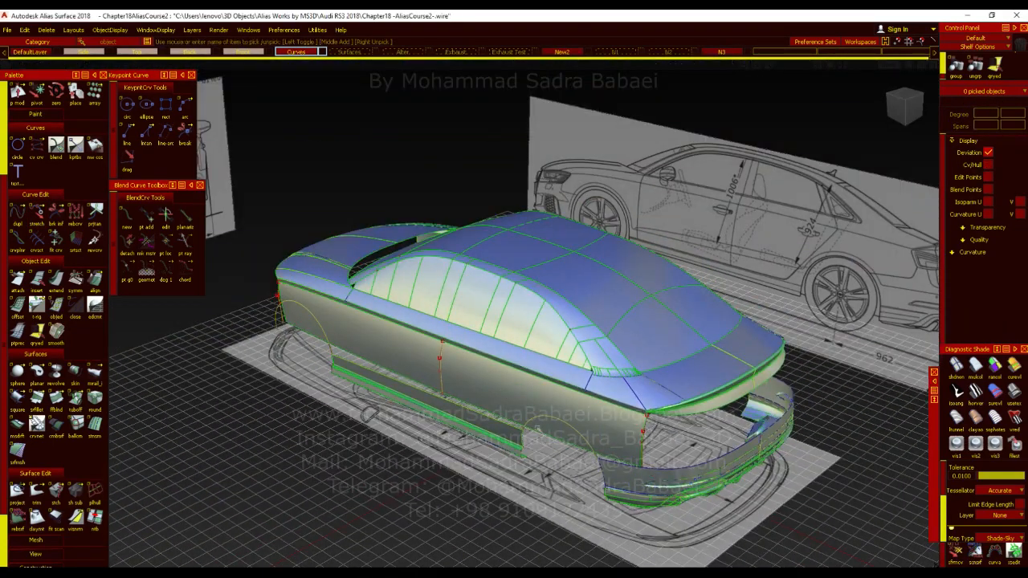
click(515, 405)
key(Delete)
key(Return)
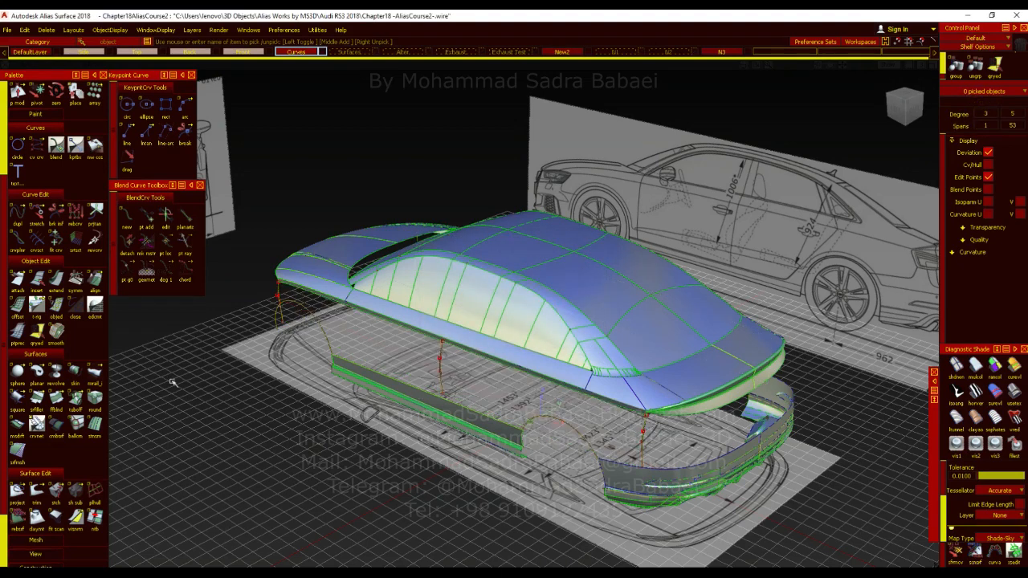
Set the Rail surface to 2+ generation curves and one rail, and try the front, middle and rear section curves as generations.
click(94, 371)
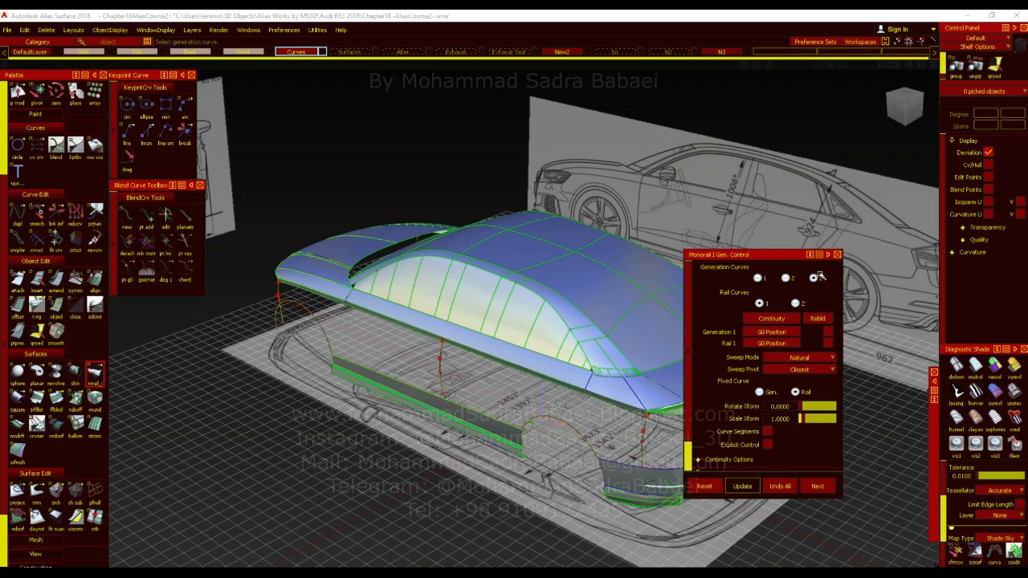
click(814, 277)
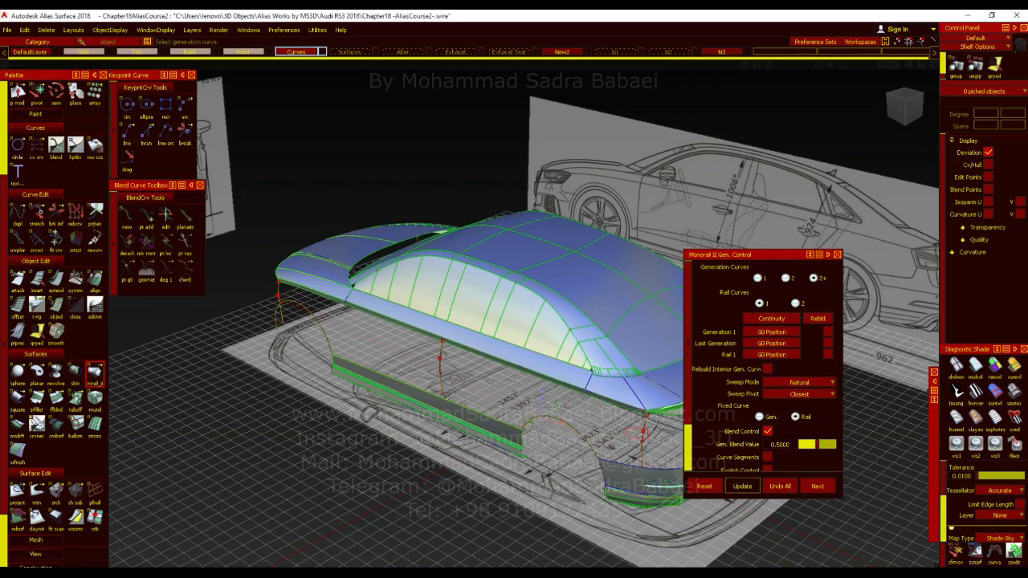
click(284, 320)
click(280, 298)
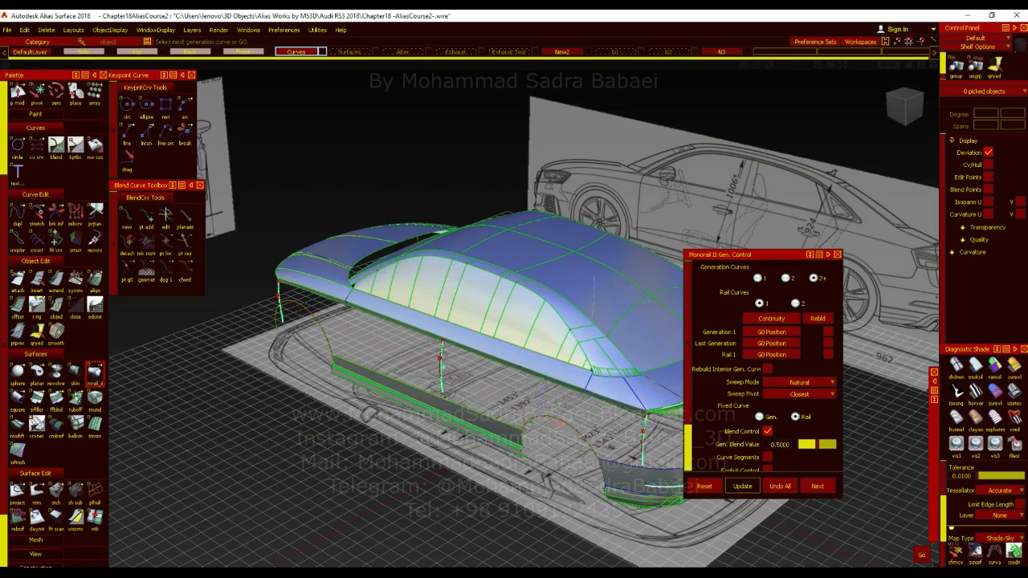
click(923, 557)
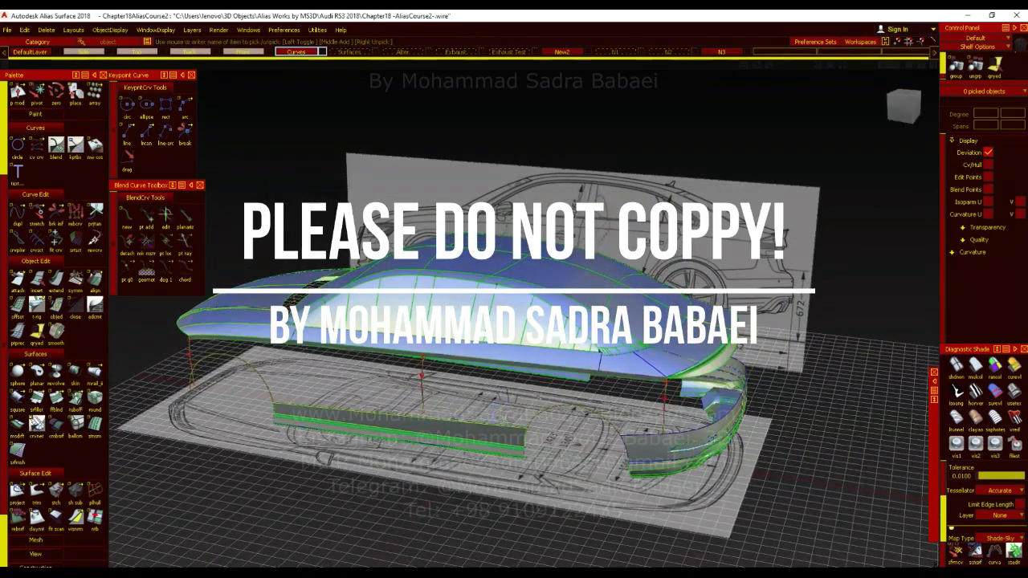
Rail a surface from the rear, middle and front section curves along the shoulder draft strip's edge draft_of#28.V=0.
click(95, 372)
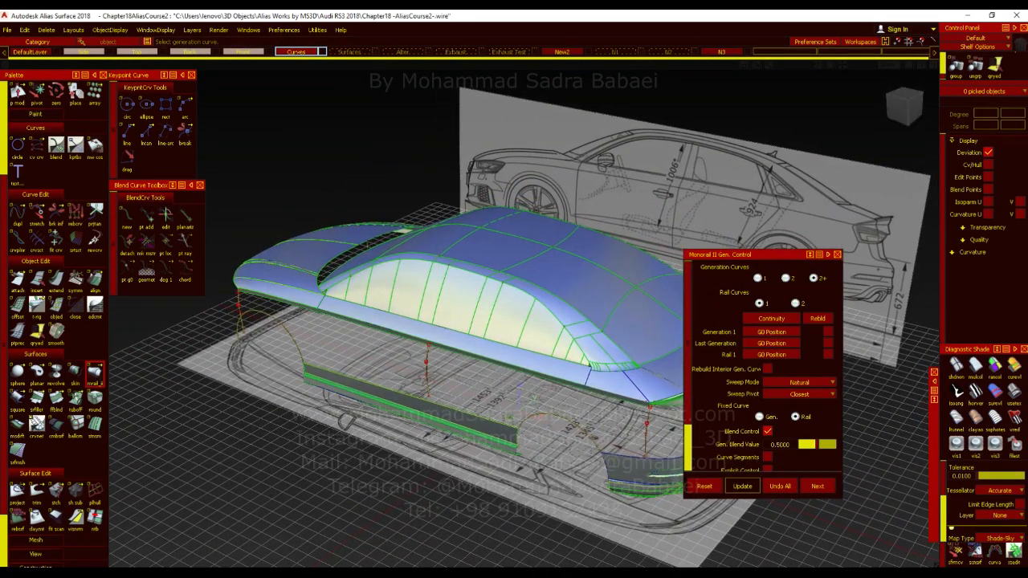
click(646, 438)
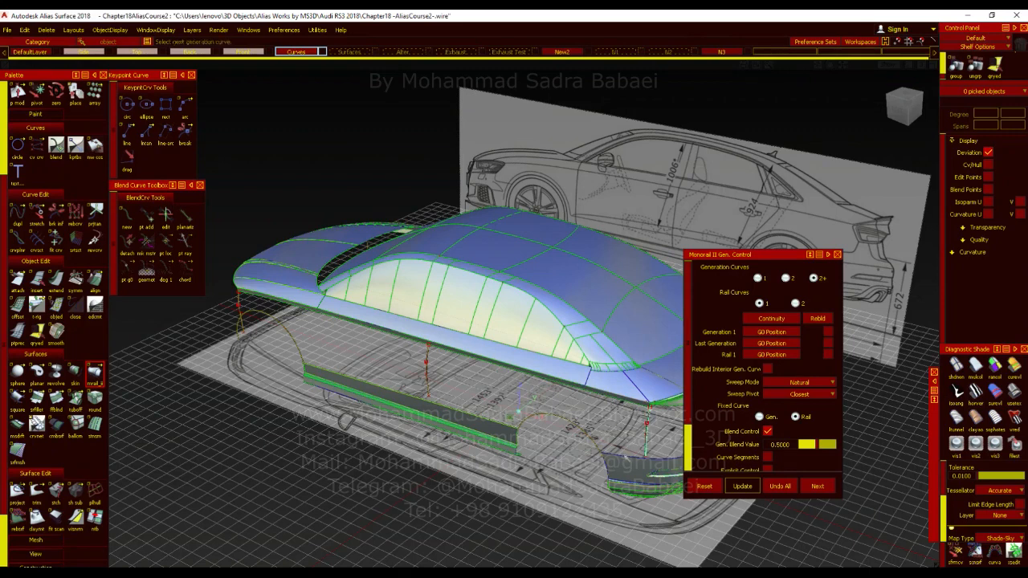
click(240, 312)
alt+shift+drag(390, 343, 403, 333)
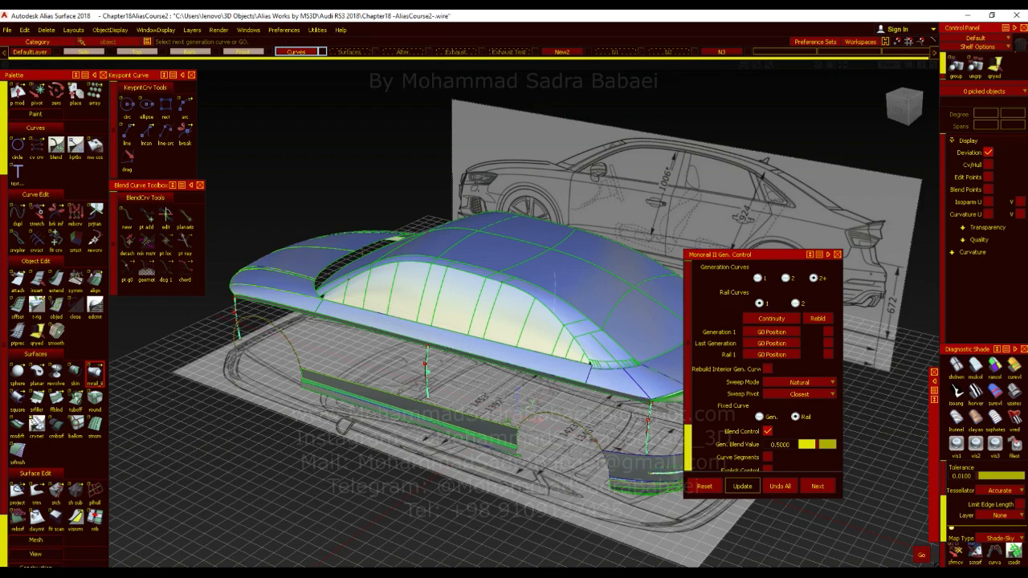
alt+shift+drag(477, 330, 480, 331)
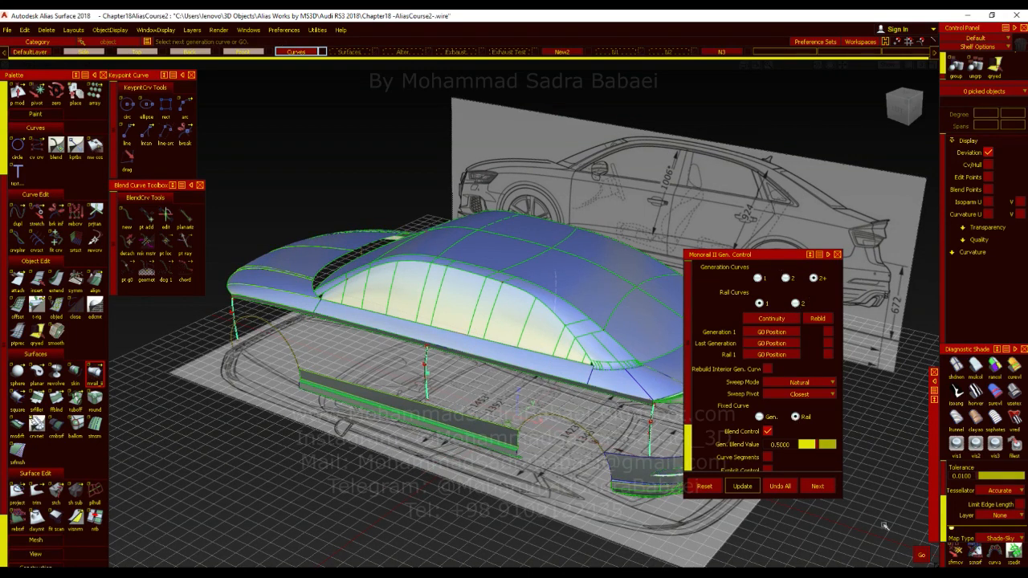
click(921, 556)
click(565, 388)
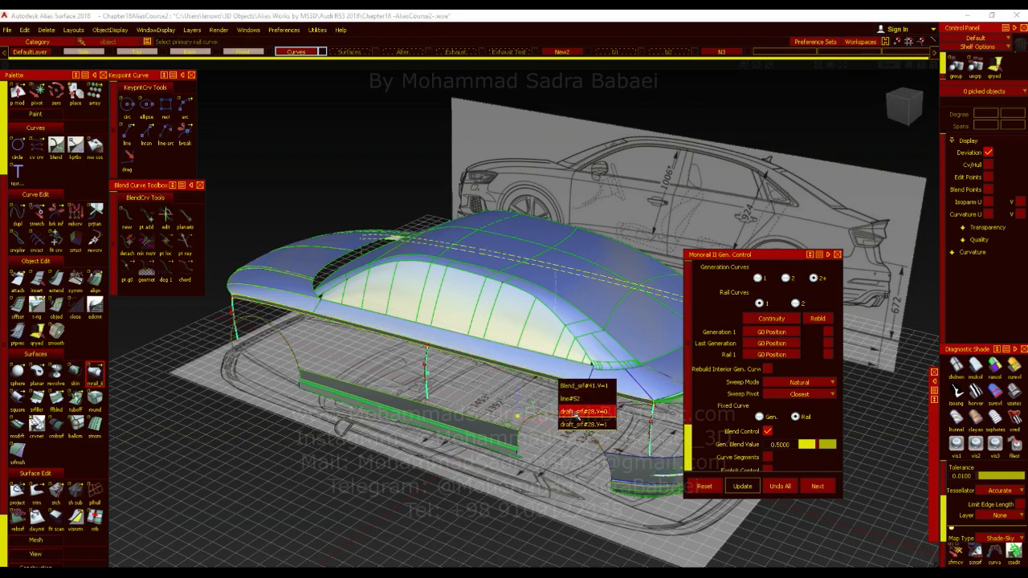
click(578, 412)
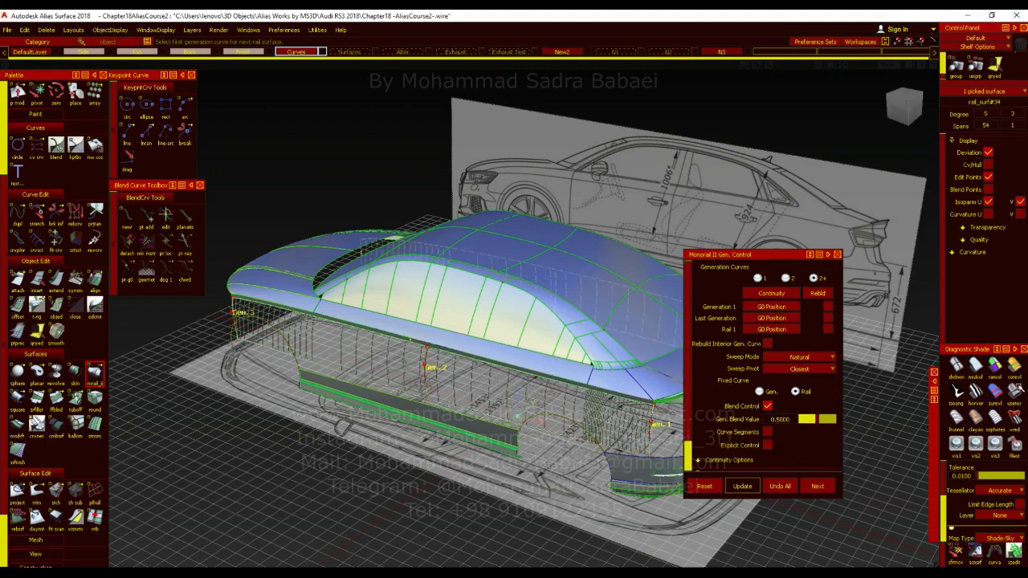
Shade the new door-side surface with its V isoparms hidden and clear the selection.
click(1017, 388)
click(1018, 201)
ctrl+shift+drag(491, 301, 505, 314)
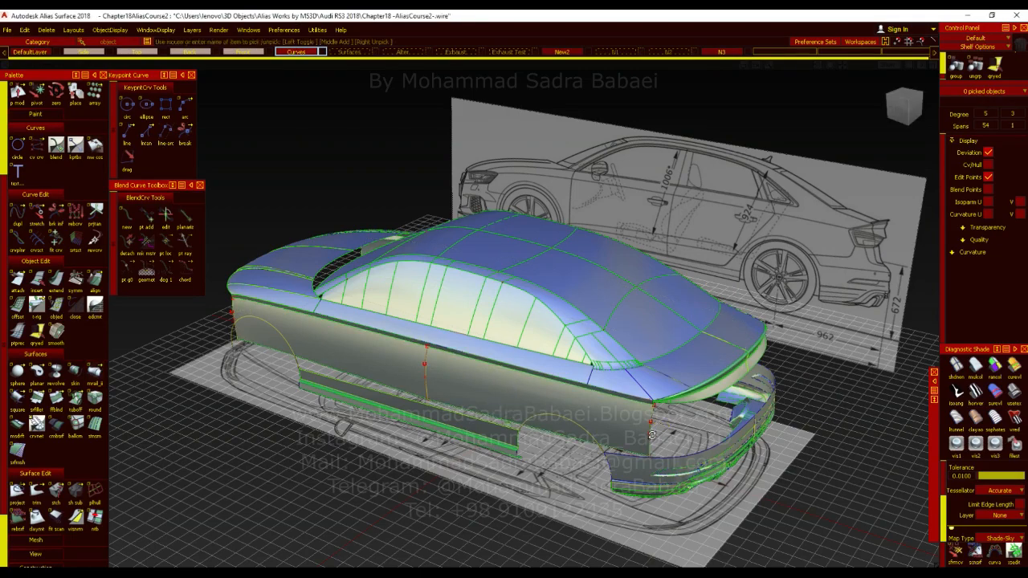
Examine the railed door-side surface and compare its shape with the rear three-quarter photo Audi-RS3_Sedan-2017-1600-33.jpg.
alt+shift+right_drag(623, 495, 514, 373)
ctrl+shift+right_drag(505, 369, 511, 358)
alt+shift+middle_drag(686, 446, 728, 471)
alt+shift+drag(728, 472, 707, 477)
alt+shift+middle_drag(707, 477, 755, 509)
alt+shift+drag(755, 509, 539, 401)
alt+shift+right_drag(539, 401, 588, 441)
alt+shift+drag(588, 440, 586, 434)
click(503, 573)
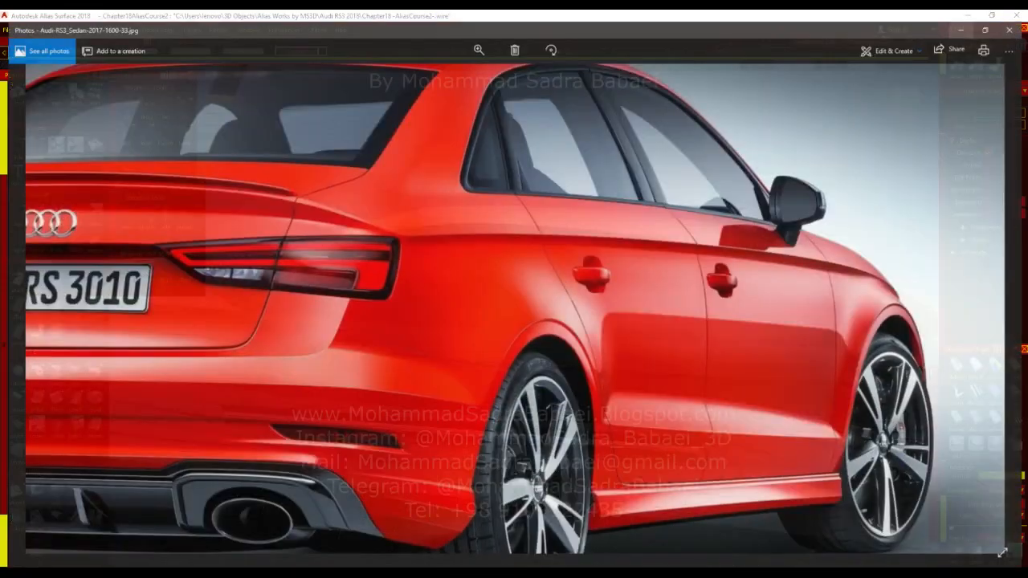
scroll(767, 322, up, 3)
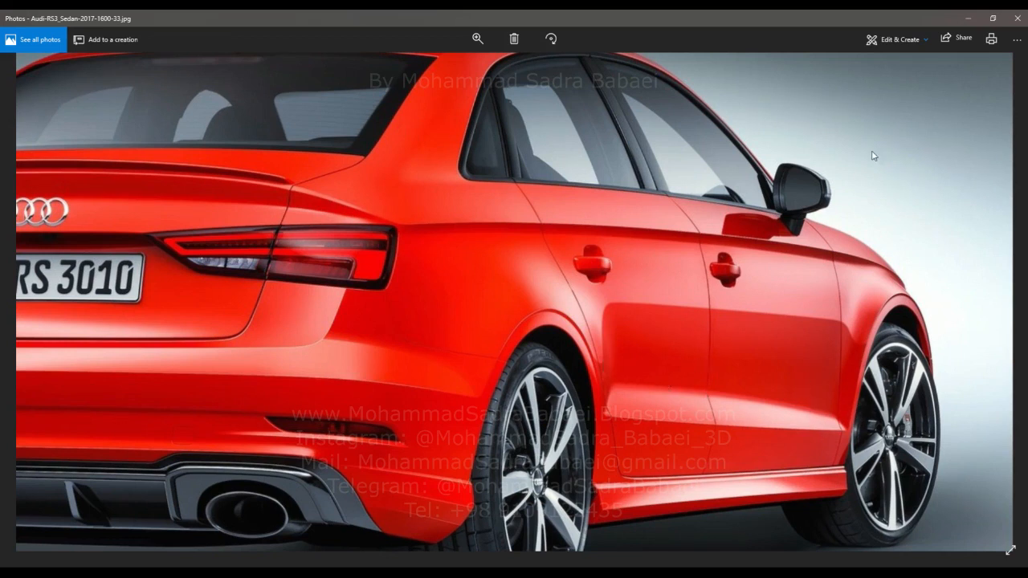
click(973, 16)
In the front view, nudge the front section curve along Y by about 4.6 mm against the blueprint and display its U curvature.
alt+shift+drag(519, 371, 678, 367)
alt+shift+middle_drag(601, 397, 395, 407)
alt+shift+middle_drag(539, 452, 642, 451)
alt+shift+drag(627, 454, 624, 350)
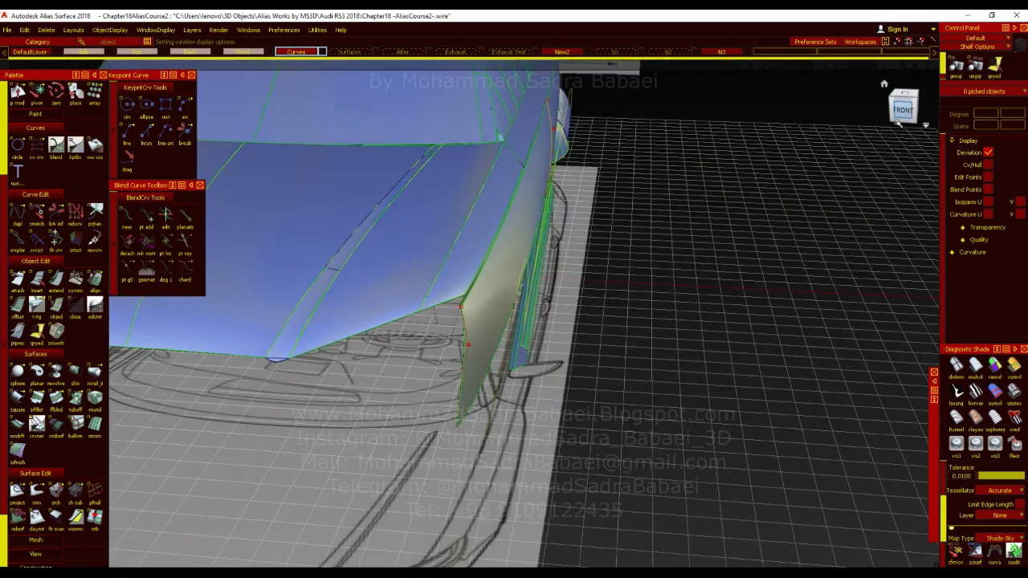
click(899, 123)
alt+shift+middle_drag(482, 386, 479, 357)
alt+shift+right_drag(438, 362, 477, 376)
ctrl+shift+drag(477, 377, 474, 354)
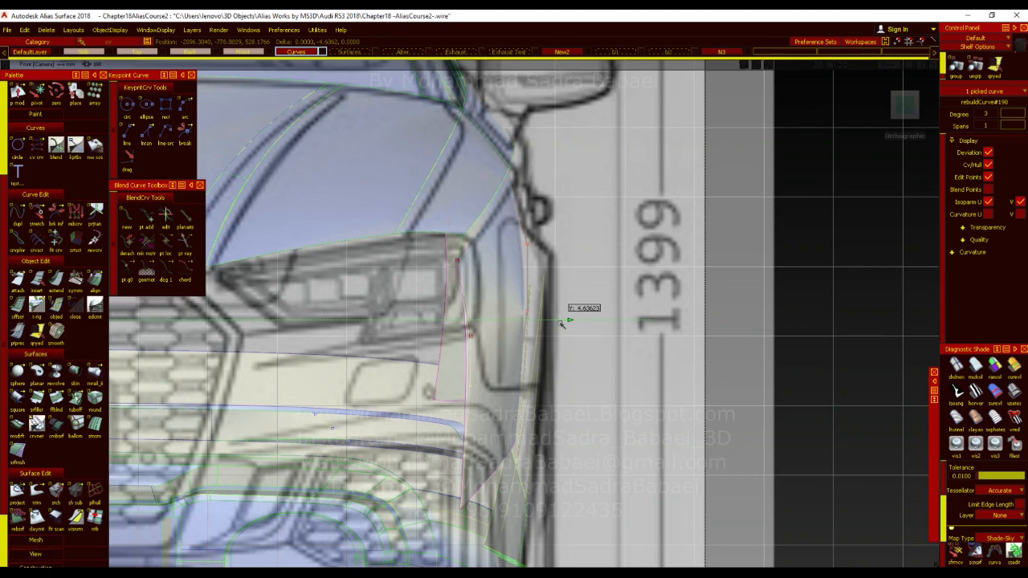
middle_drag(561, 323, 561, 323)
click(988, 213)
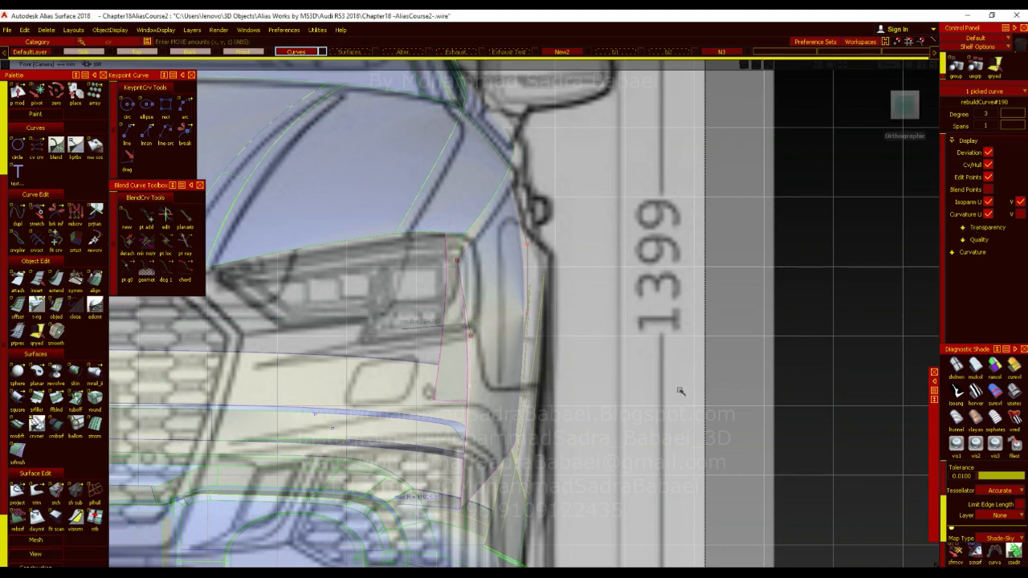
middle_drag(680, 391, 682, 392)
Move the front section curve's lower CVs slightly outward in the front view and clear the selection.
click(474, 502)
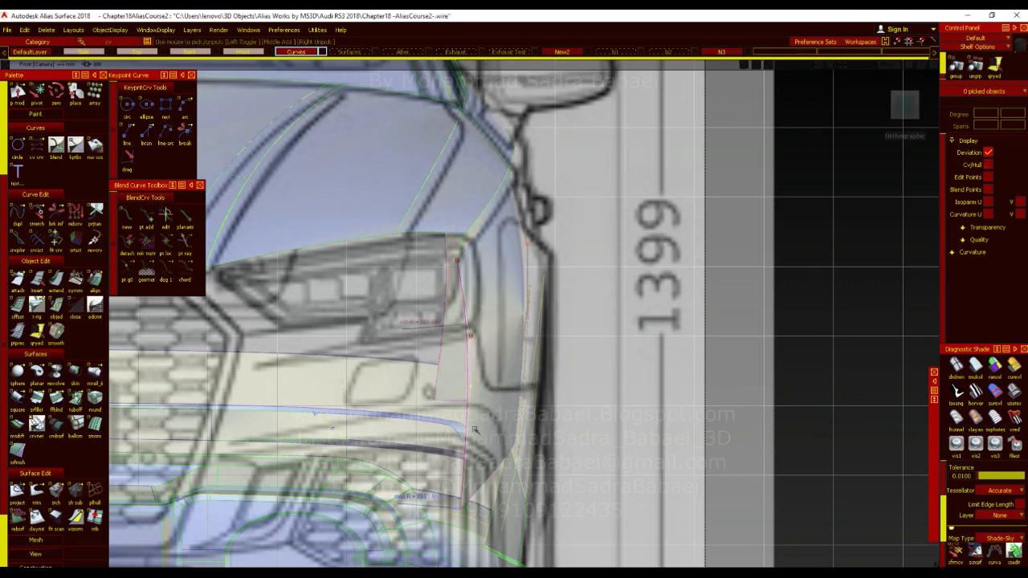
drag(474, 389, 562, 426)
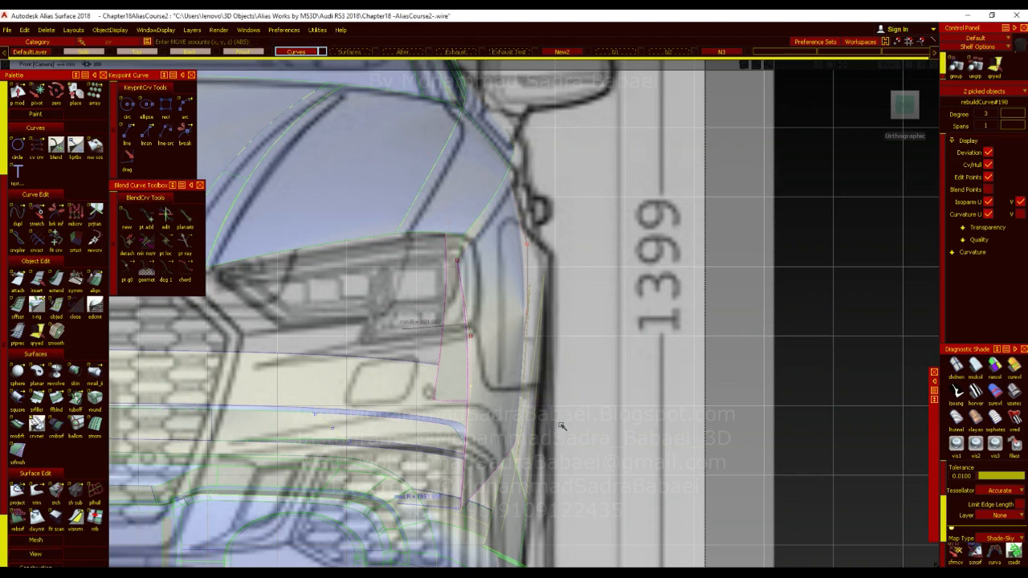
middle_drag(561, 426, 568, 427)
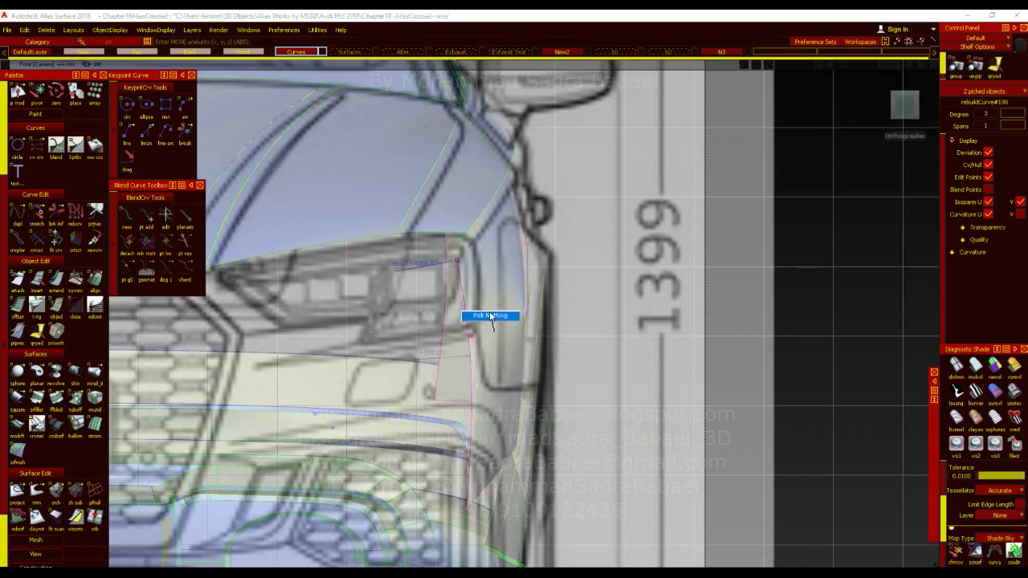
click(472, 344)
click(471, 344)
middle_drag(472, 344, 518, 311)
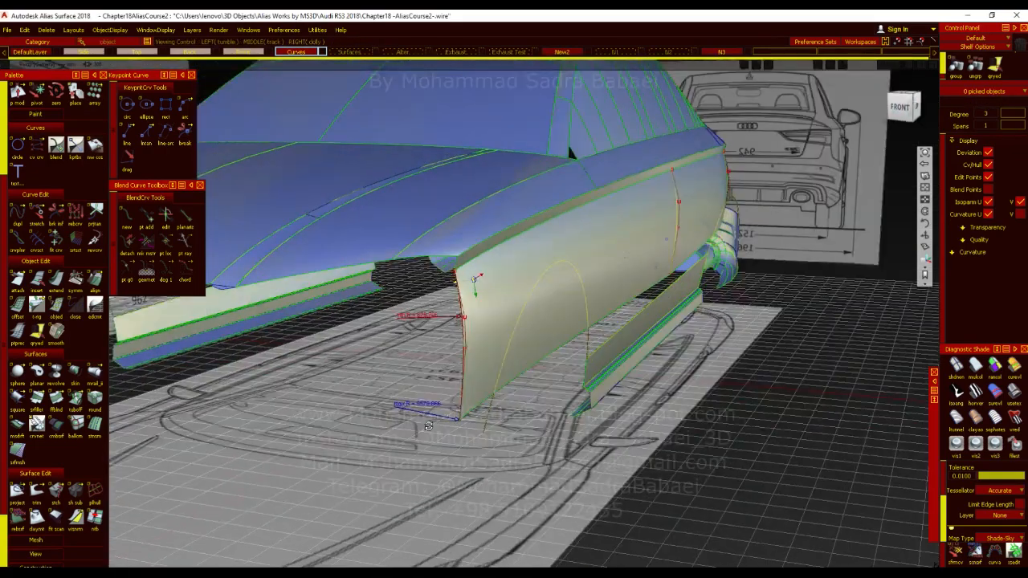
Examine the updated door-side surface from the front corner along the side to the rear.
alt+shift+drag(429, 427, 514, 386)
alt+shift+middle_drag(724, 281, 564, 331)
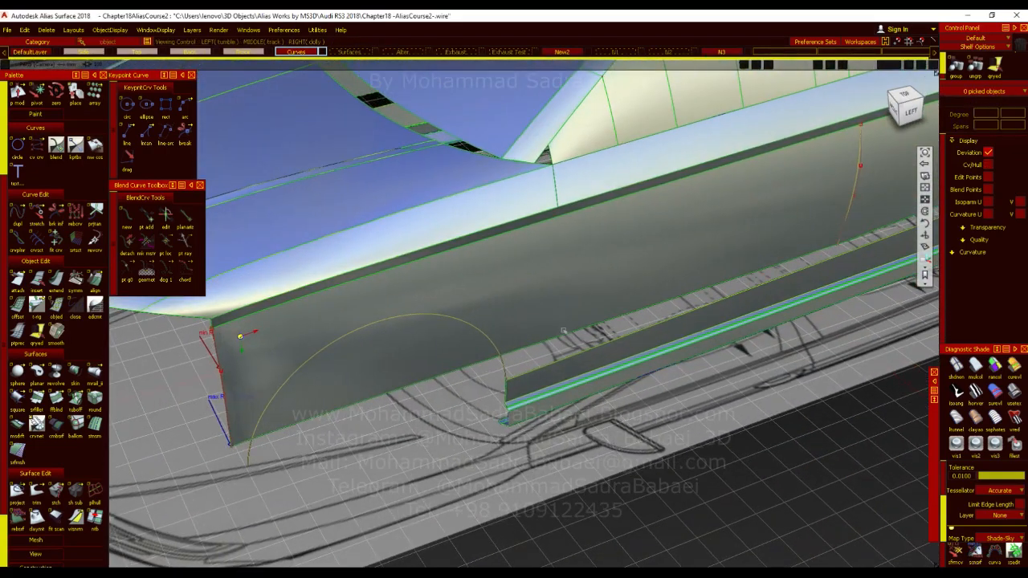
alt+shift+drag(619, 368, 319, 378)
alt+shift+middle_drag(320, 379, 97, 349)
alt+shift+middle_drag(615, 331, 429, 359)
alt+shift+click(613, 294)
mouse_move(613, 294)
alt+shift+mouse_down()
mouse_move(465, 280)
mouse_move(241, 314)
alt+shift+mouse_up()
alt+shift+middle_drag(612, 322, 509, 326)
alt+shift+drag(611, 377, 524, 322)
In the back view, shift the rear section curve's lower CVs inward along Y against the blueprint and clear the selection.
ctrl+shift+drag(523, 322, 543, 324)
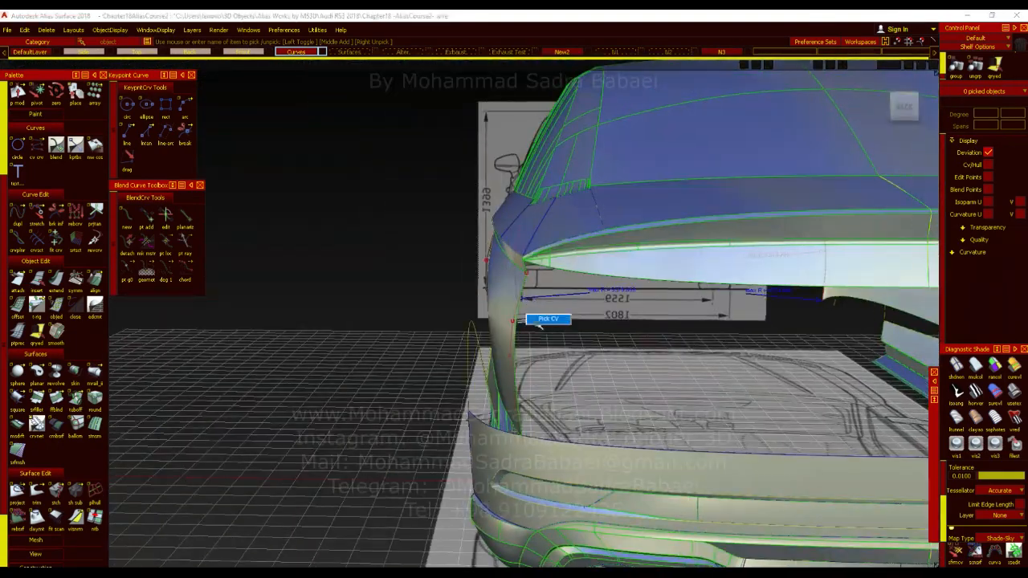
click(506, 368)
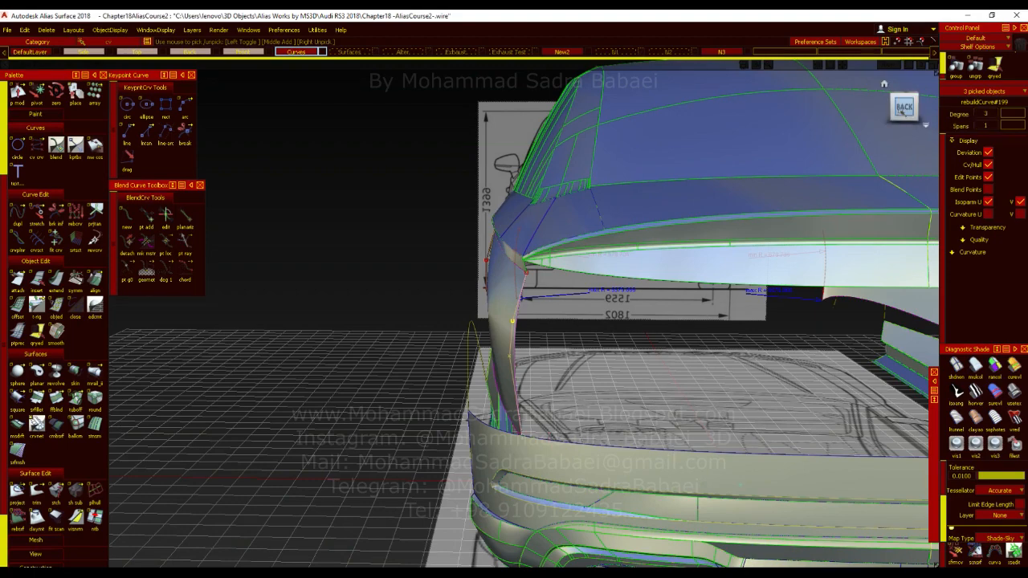
click(900, 111)
ctrl+shift+middle_drag(604, 345, 600, 323)
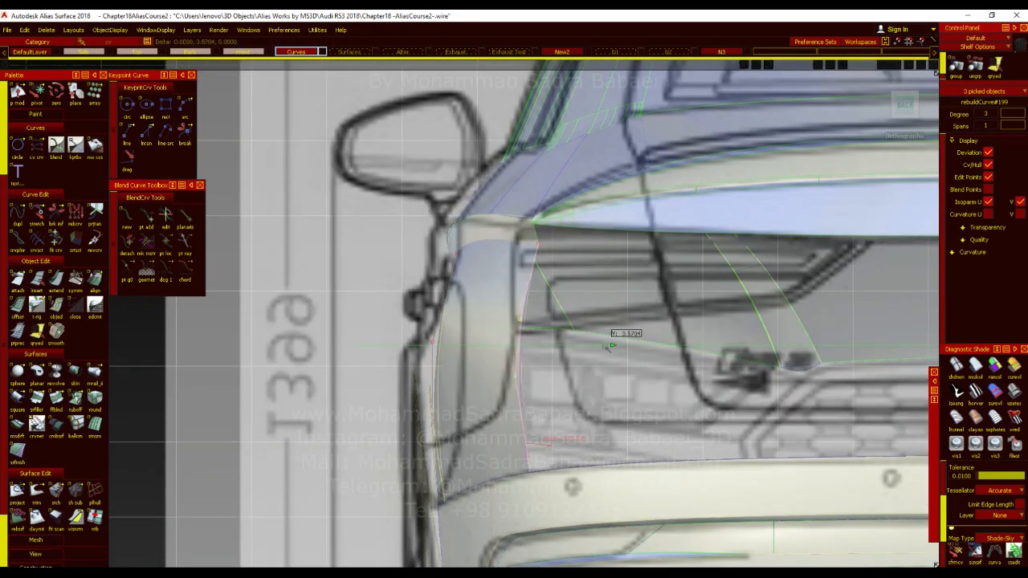
middle_drag(614, 348, 614, 348)
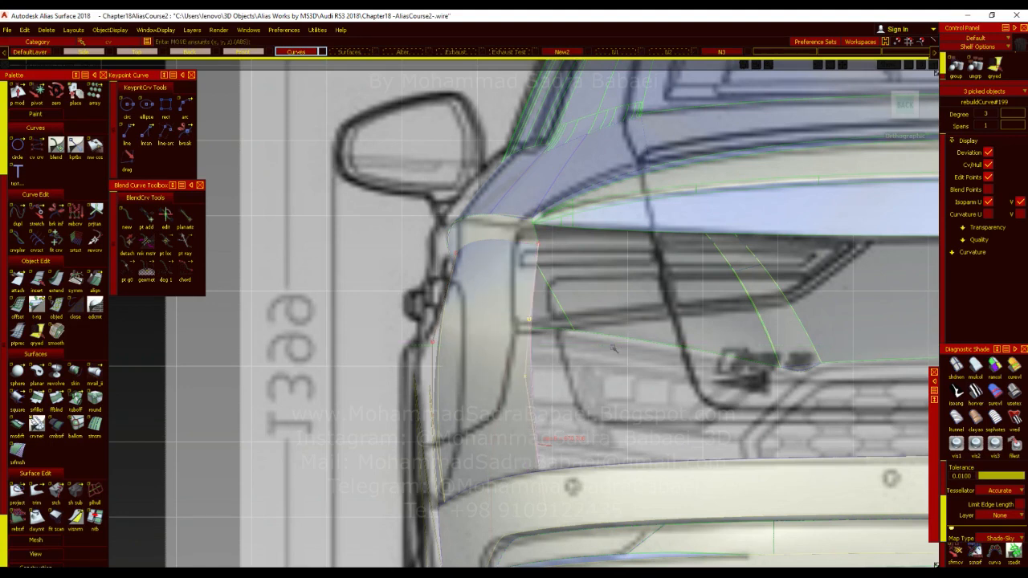
ctrl+shift+drag(589, 384, 567, 364)
ctrl+shift+middle_drag(556, 379, 566, 399)
ctrl+shift+drag(582, 386, 580, 357)
drag(556, 485, 540, 520)
ctrl+shift+middle_drag(575, 385, 597, 362)
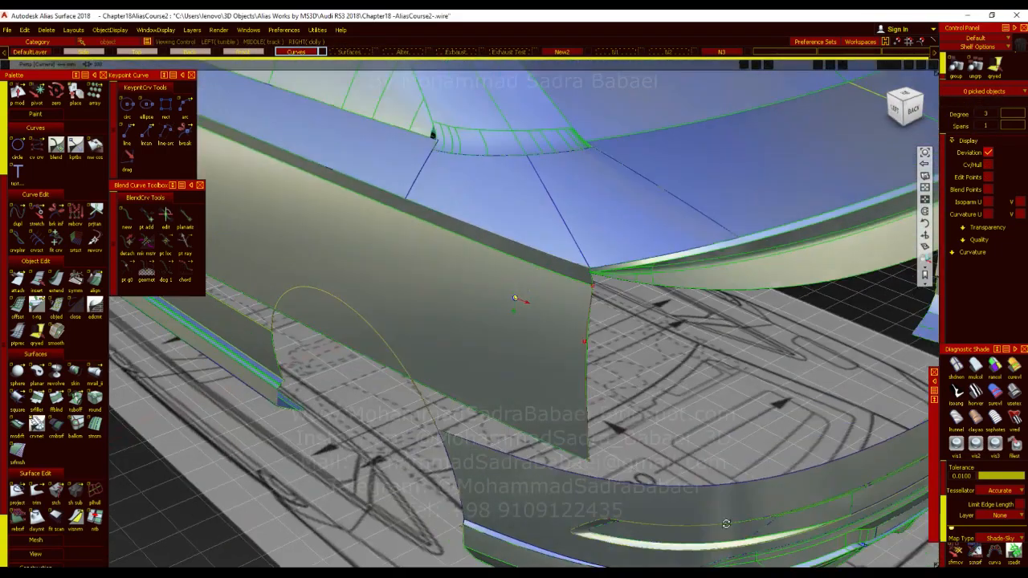
Examine the reshaped door-side surface from the rear and side against the full rear three-quarter reference photo.
alt+shift+drag(723, 450, 778, 460)
alt+shift+middle_drag(778, 459, 533, 360)
alt+shift+right_drag(532, 361, 539, 358)
mouse_move(539, 358)
alt+shift+mouse_down()
mouse_move(223, 347)
mouse_move(542, 361)
alt+shift+mouse_up()
alt+shift+right_drag(542, 360, 665, 450)
click(458, 575)
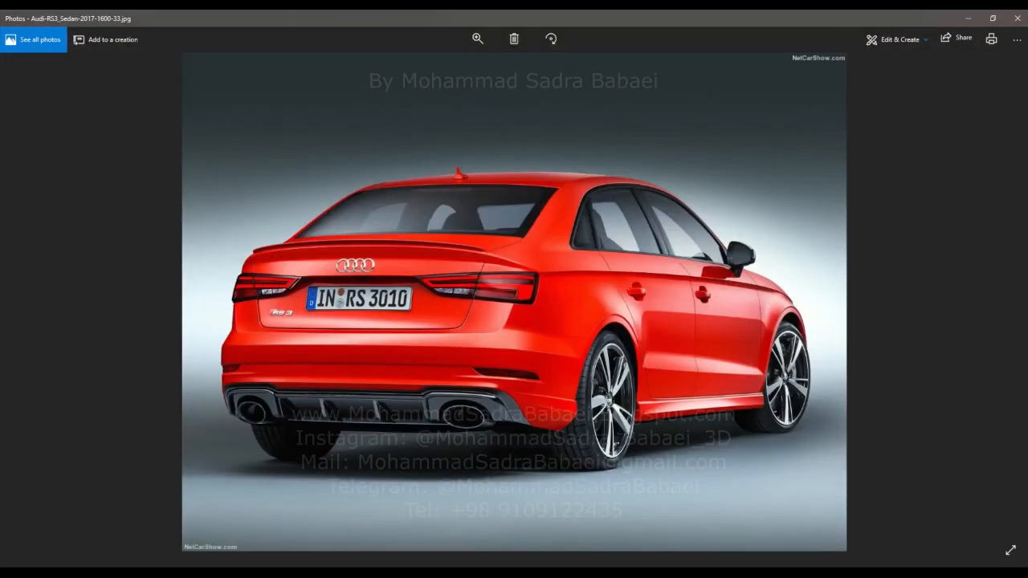
click(450, 575)
alt+shift+middle_drag(348, 382, 520, 381)
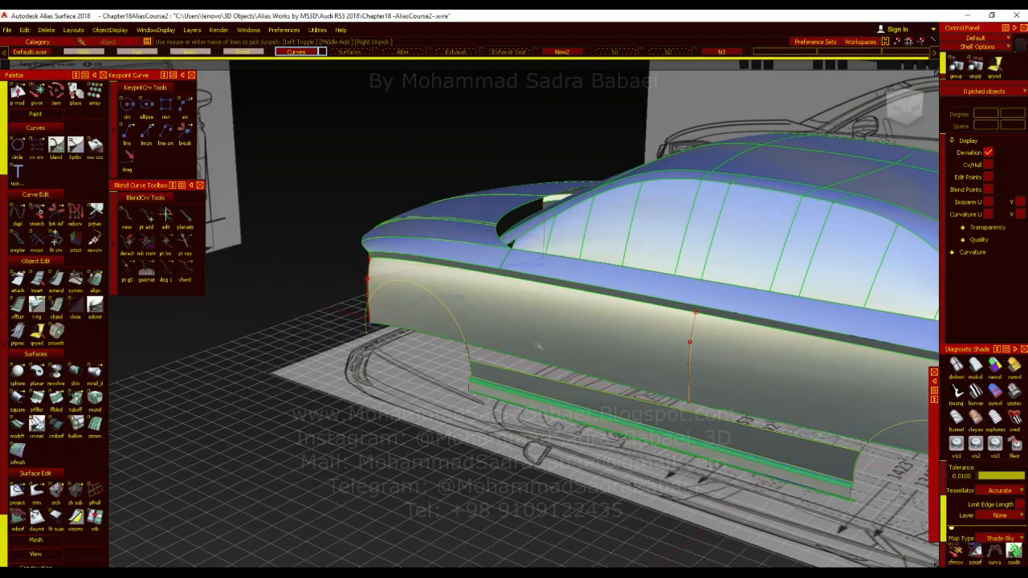
Shade the model in the left orthographic view and copy the front wheel-arch circle.
click(896, 108)
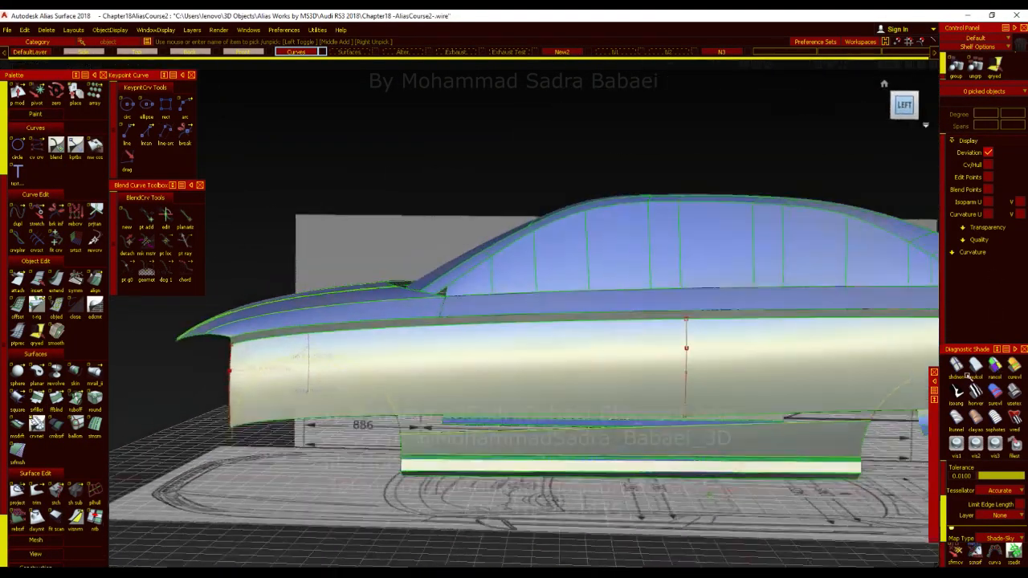
scroll(577, 361, up, 5)
scroll(619, 394, up, 3)
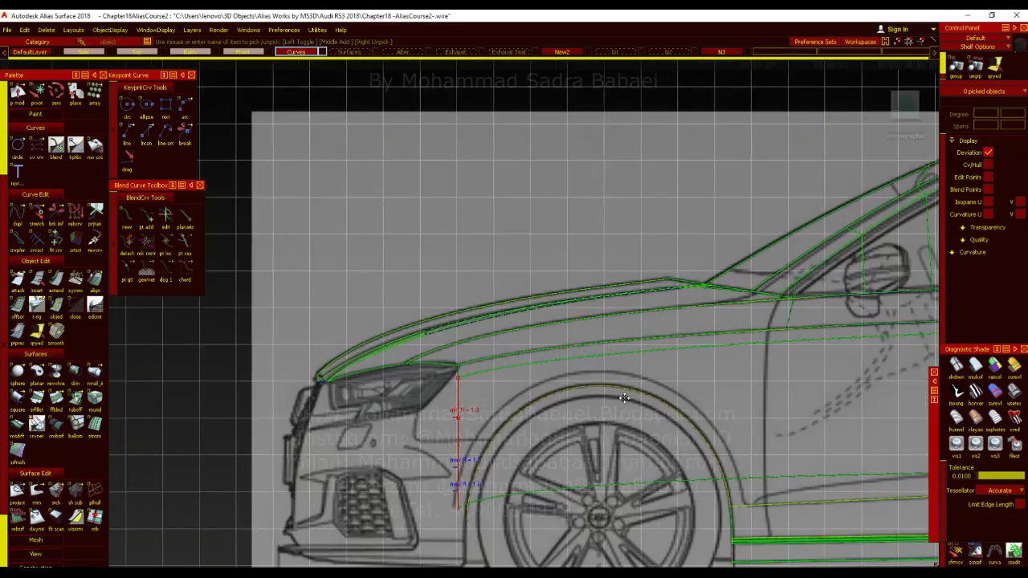
alt+shift+middle_drag(631, 380, 540, 346)
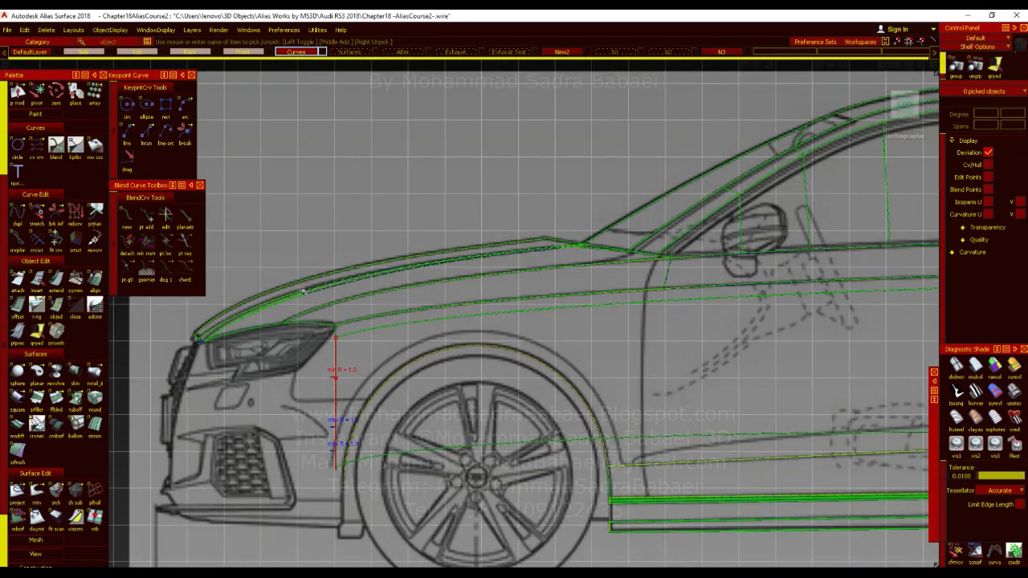
click(428, 352)
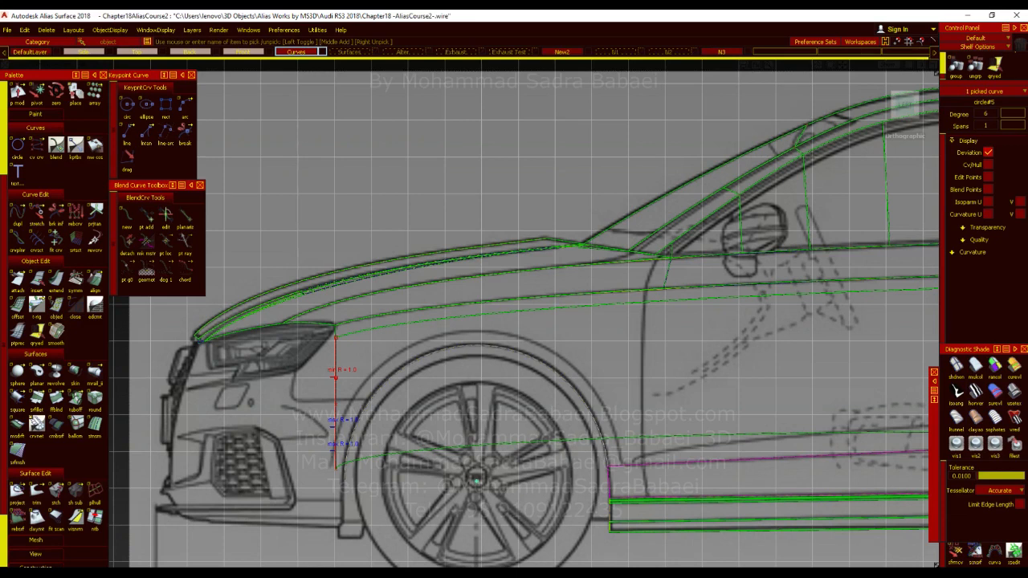
click(1004, 395)
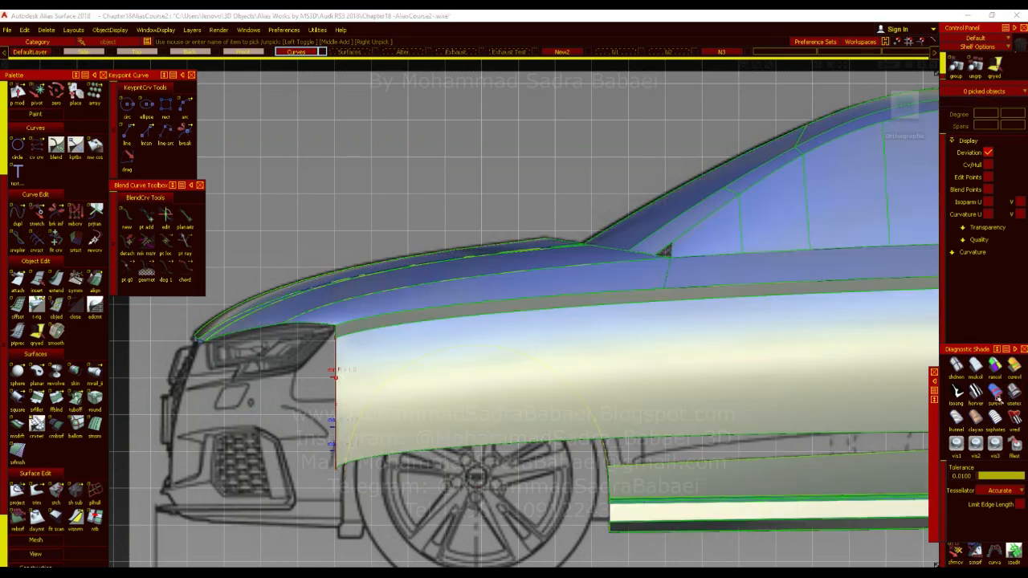
alt+shift+middle_drag(607, 453, 561, 414)
click(560, 413)
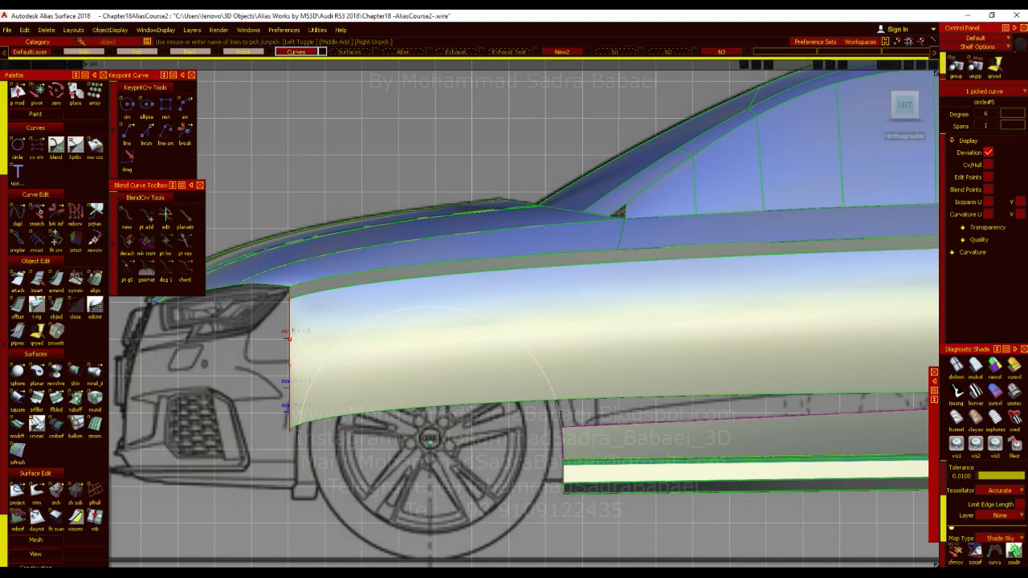
key(ctrl+c)
key(ctrl+v)
alt+shift+right_drag(514, 351, 450, 385)
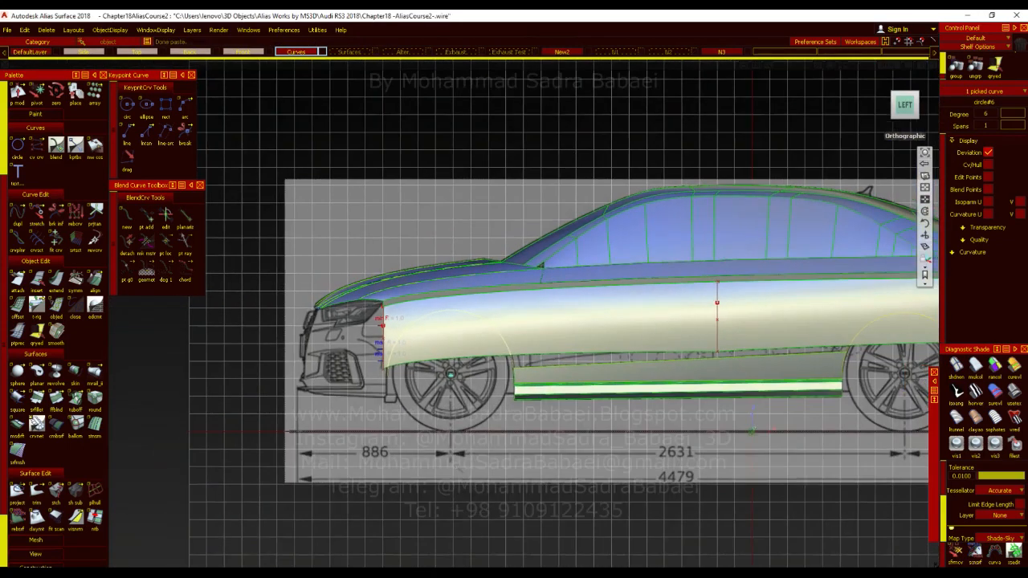
ctrl+shift+middle_drag(450, 413, 452, 396)
drag(451, 406, 450, 135)
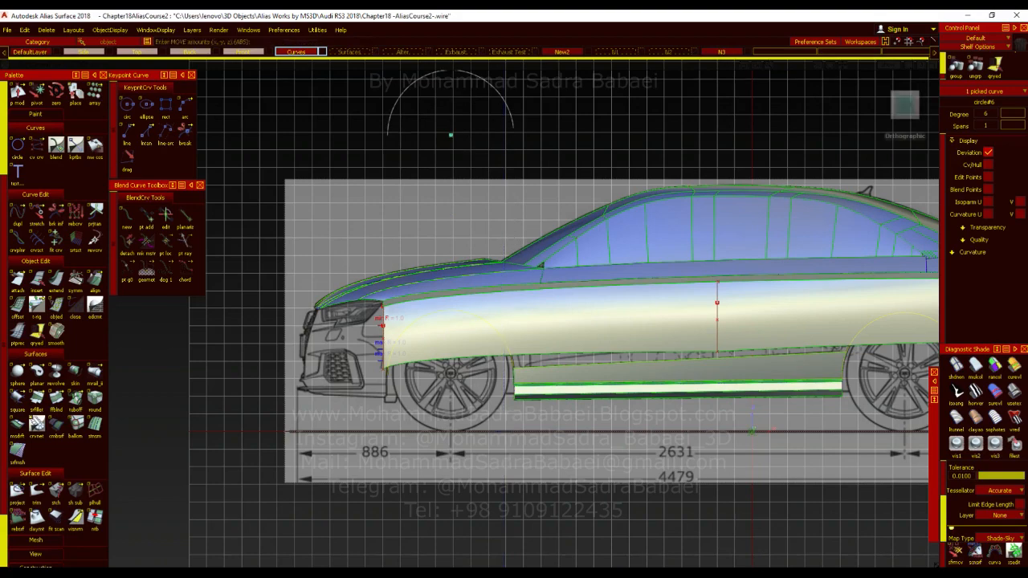
alt+shift+right_drag(507, 216, 491, 174)
alt+shift+middle_drag(490, 174, 502, 349)
key(Delete)
key(Return)
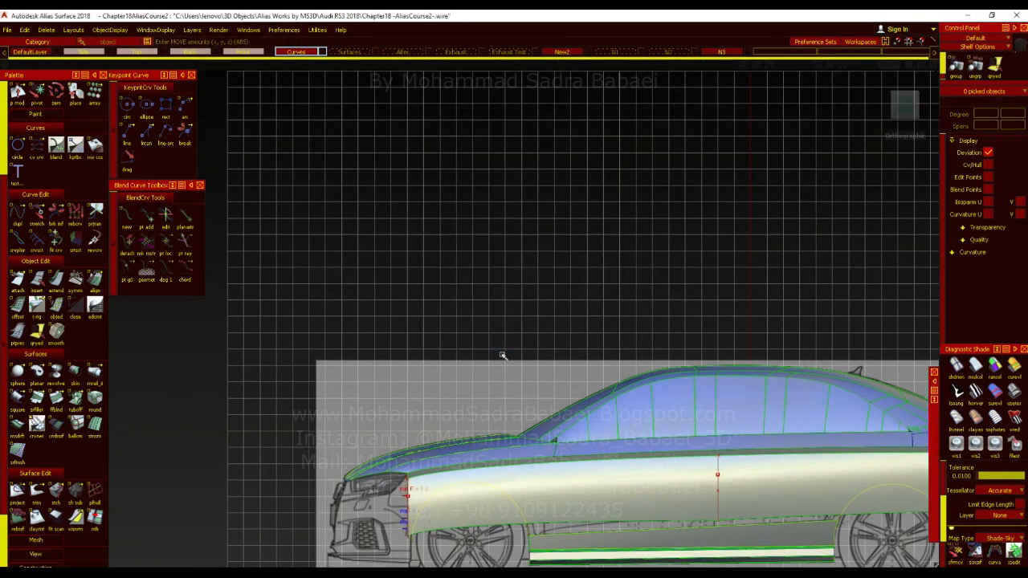
Paste the copied front wheel-arch circle and turn off the model's shading in the left view.
alt+shift+middle_drag(575, 544, 555, 427)
key(ctrl+v)
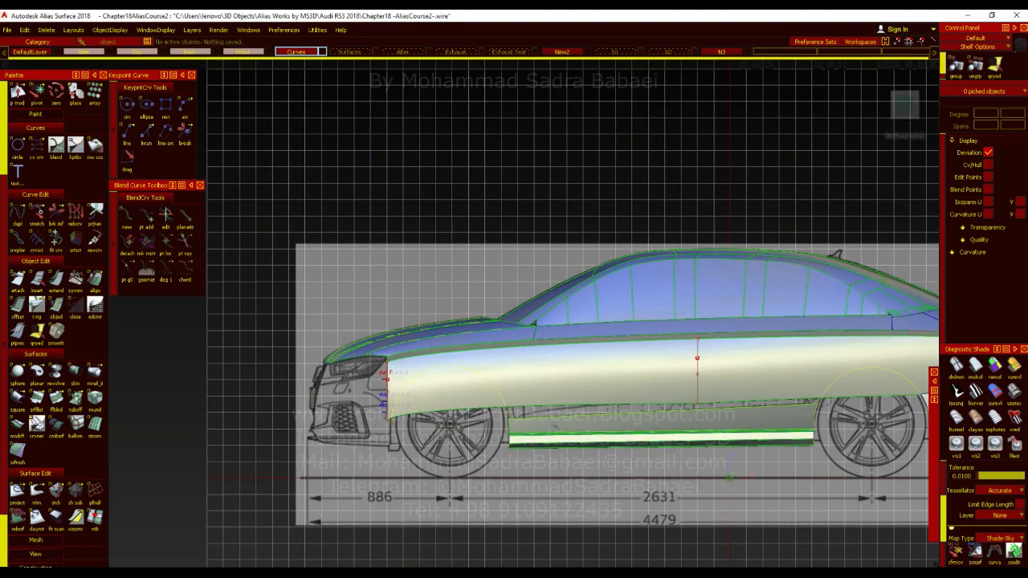
alt+shift+right_drag(491, 479, 583, 466)
alt+shift+middle_drag(584, 466, 812, 446)
ctrl+shift+middle_drag(812, 446, 818, 453)
click(956, 367)
alt+shift+middle_drag(716, 364, 642, 344)
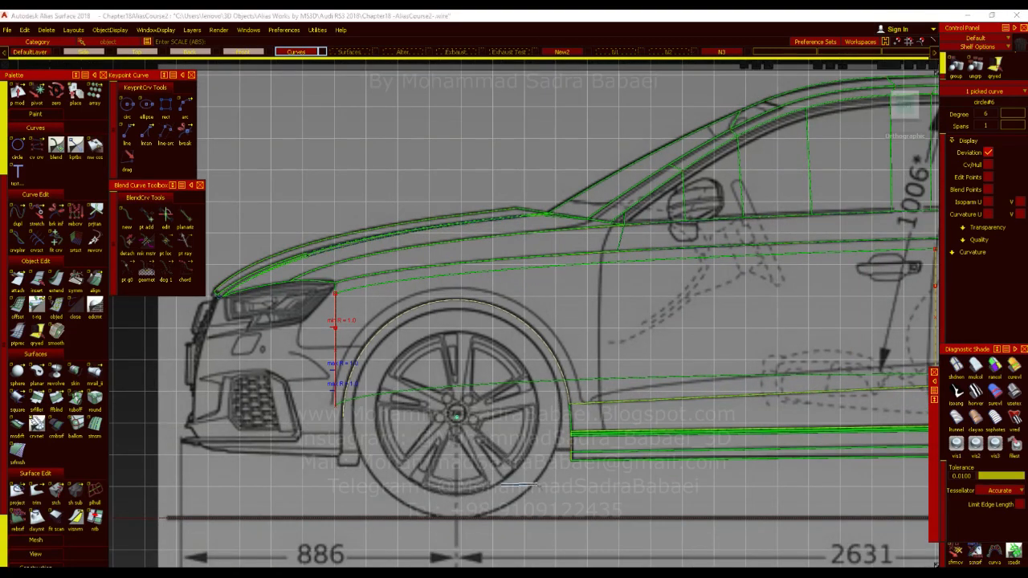
Scale the pasted front arch circle up toward the fender flare outline, comparing it with the front three-quarter reference photo.
drag(487, 487, 508, 485)
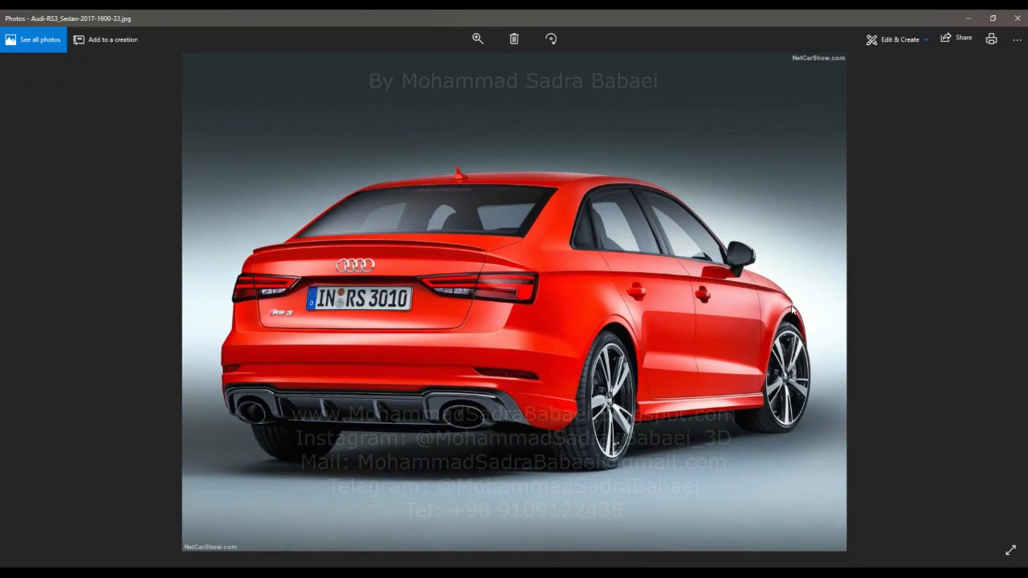
key(Left)
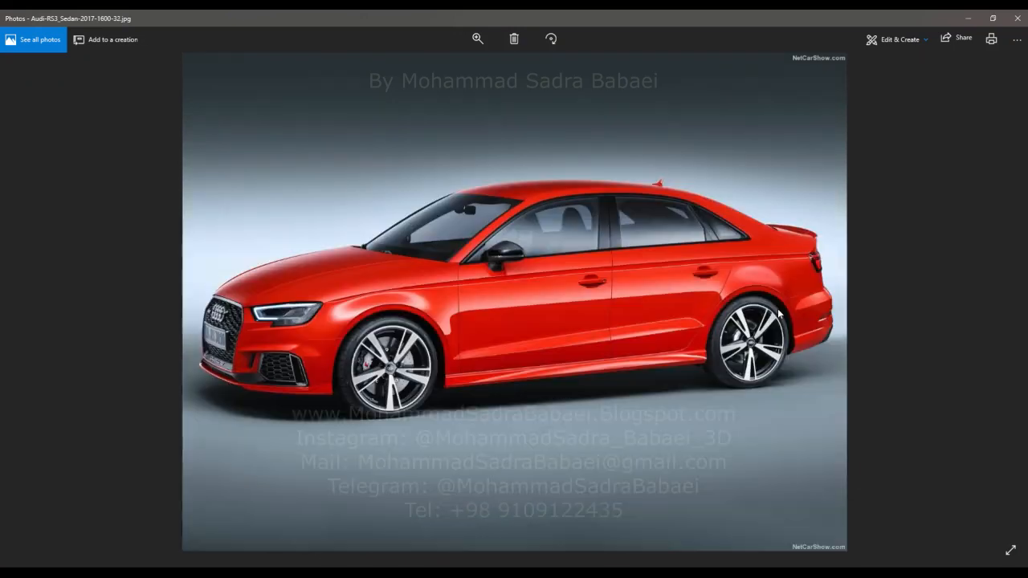
double_click(367, 318)
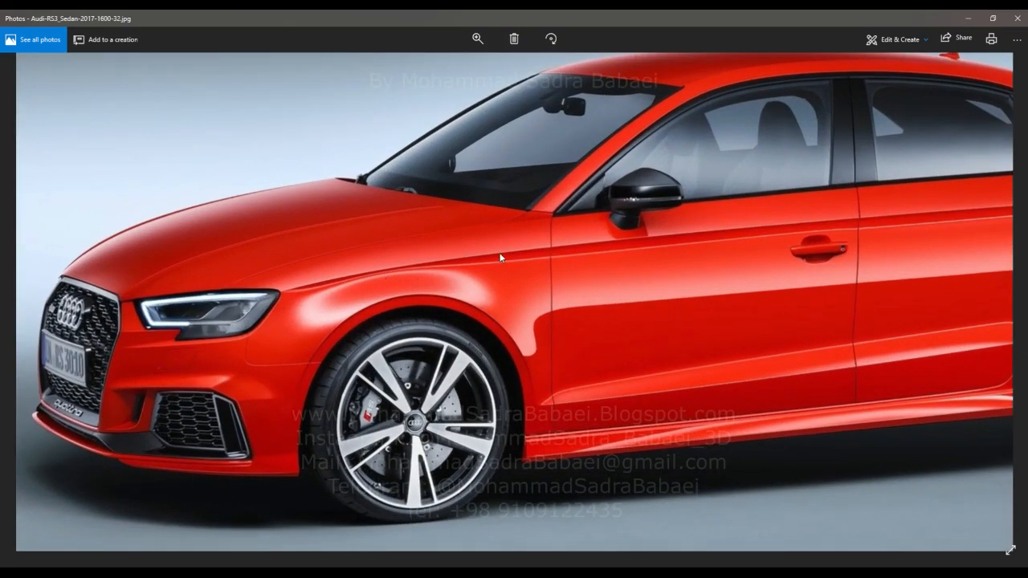
click(980, 19)
drag(470, 524, 481, 525)
key(alt+Tab)
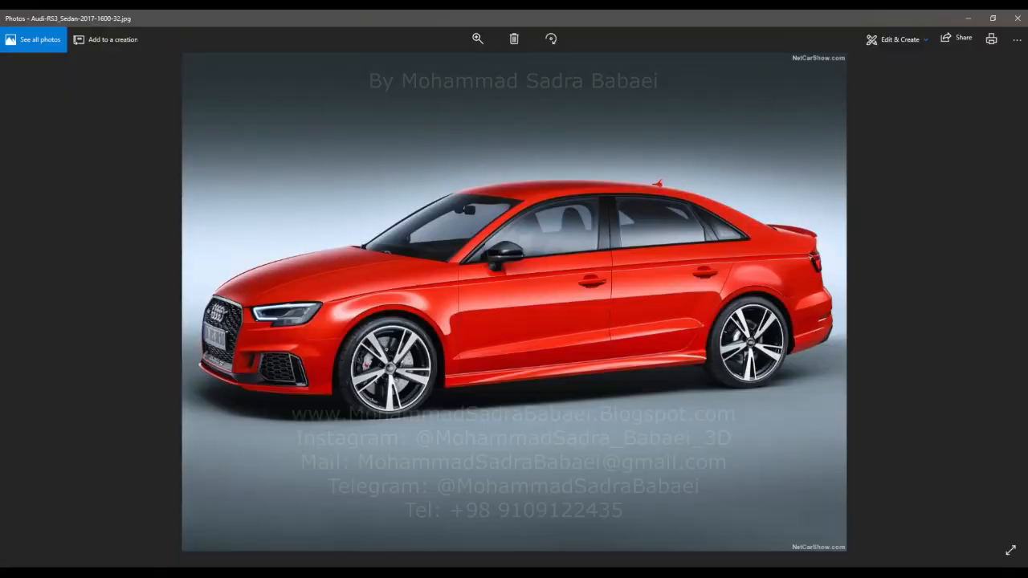
scroll(366, 303, up, 3)
scroll(365, 303, down, 3)
click(969, 17)
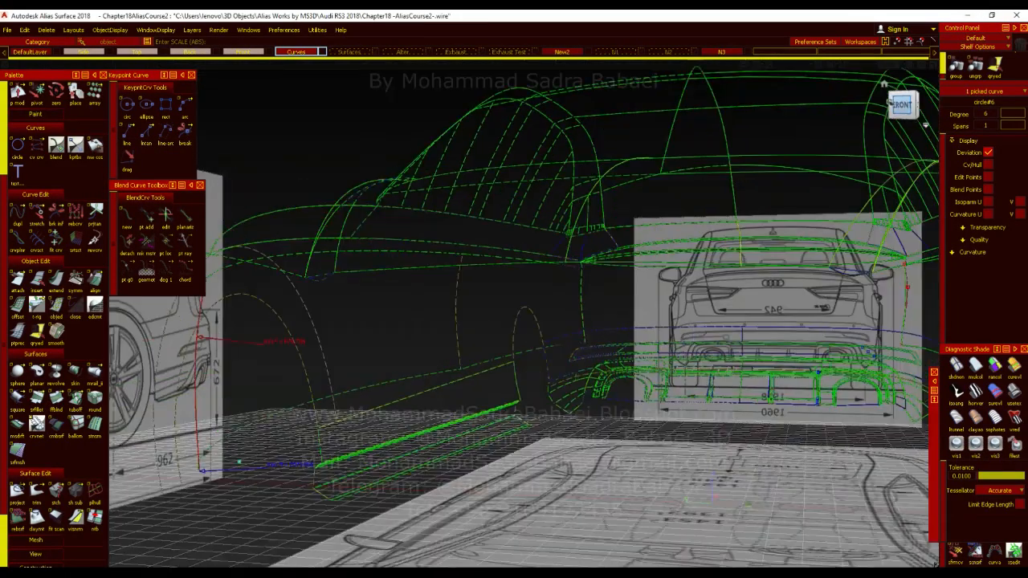
In the front view, shift the enlarged front arch circle inward along Y against the blueprint and clear the selection.
click(894, 104)
alt+shift+middle_drag(828, 251, 472, 309)
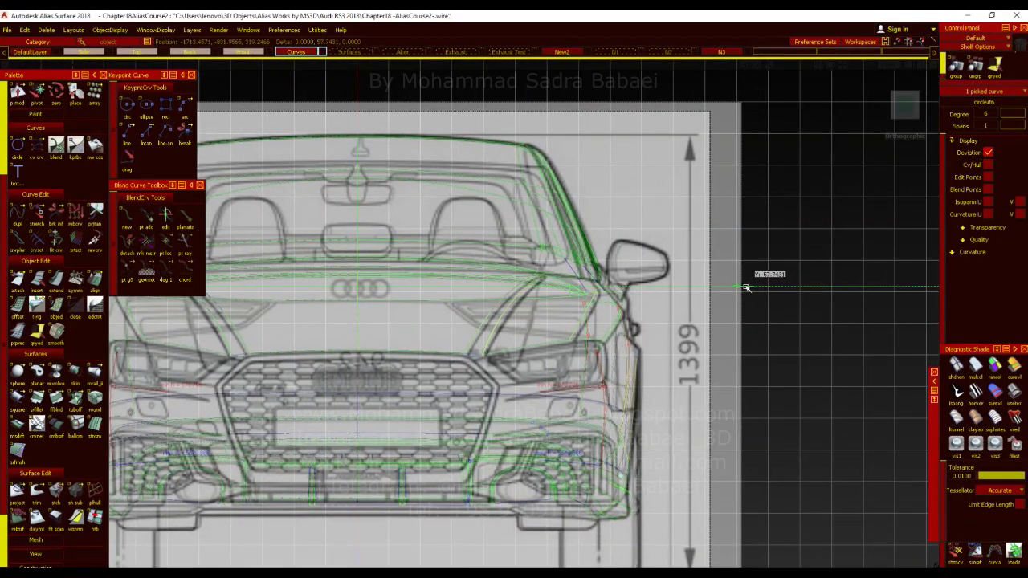
alt+shift+middle_drag(565, 302, 705, 306)
alt+shift+right_drag(705, 305, 505, 331)
alt+shift+middle_drag(506, 330, 489, 335)
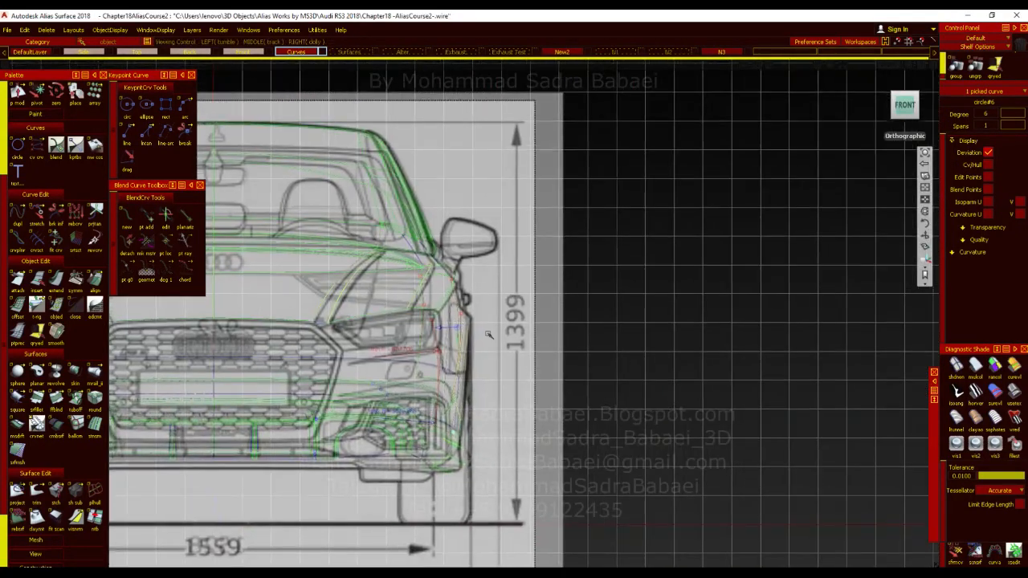
alt+shift+right_drag(470, 320, 572, 281)
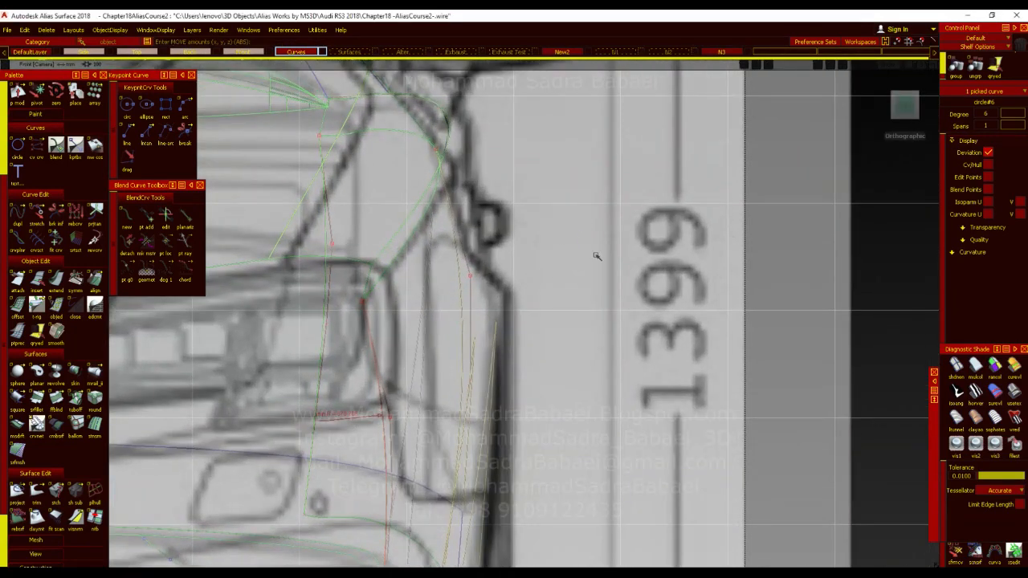
middle_drag(585, 254, 540, 296)
middle_drag(556, 319, 563, 310)
alt+shift+right_drag(563, 310, 633, 342)
alt+shift+drag(633, 342, 359, 398)
alt+shift+right_drag(359, 398, 438, 496)
ctrl+shift+drag(382, 362, 381, 399)
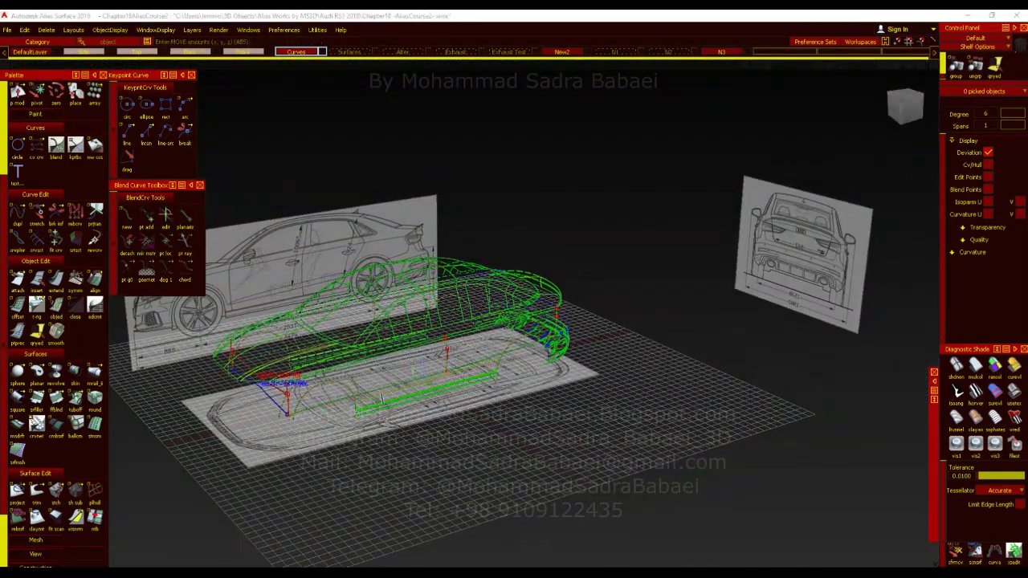
Examine the front wheel-arch flare in the reference photo and shrink the photo to a small window over the model.
key(alt+Tab)
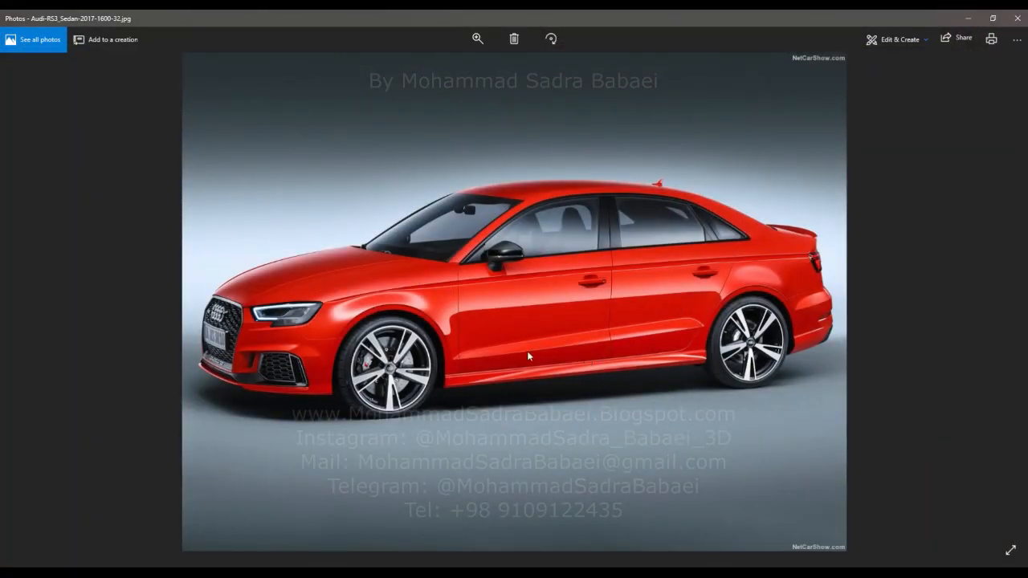
ctrl+scroll(281, 295, up, 3)
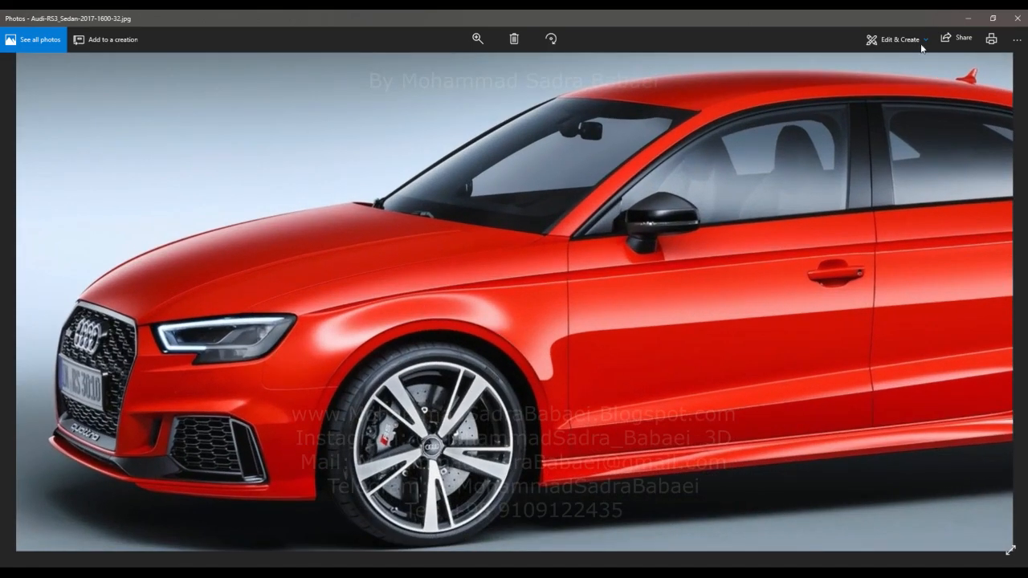
click(993, 17)
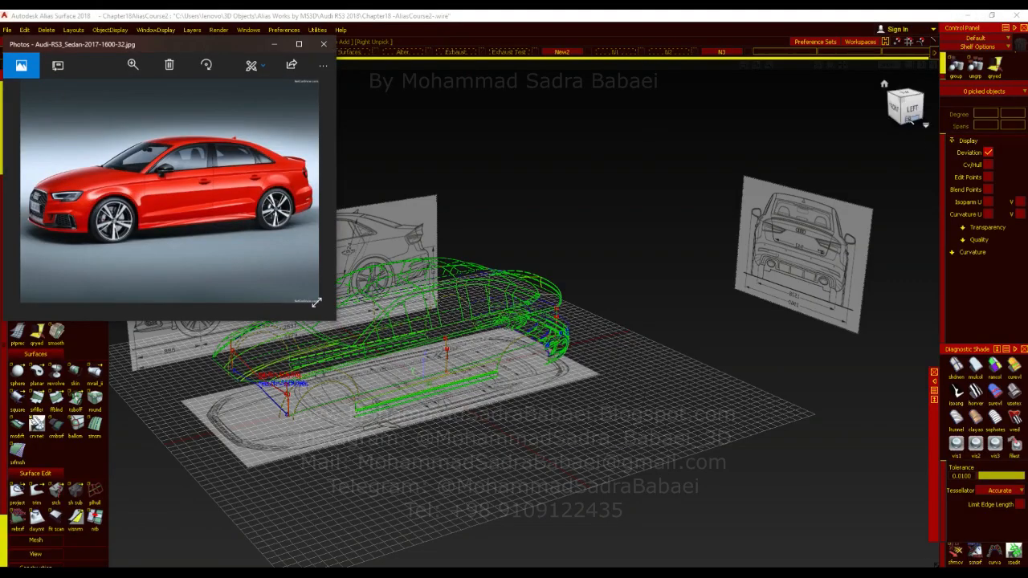
In the left view, pick the outer front arch circle and refine its scale, comparing it with the front fender flare in the photo.
click(909, 115)
alt+shift+right_drag(342, 355, 611, 351)
alt+shift+middle_drag(611, 351, 896, 334)
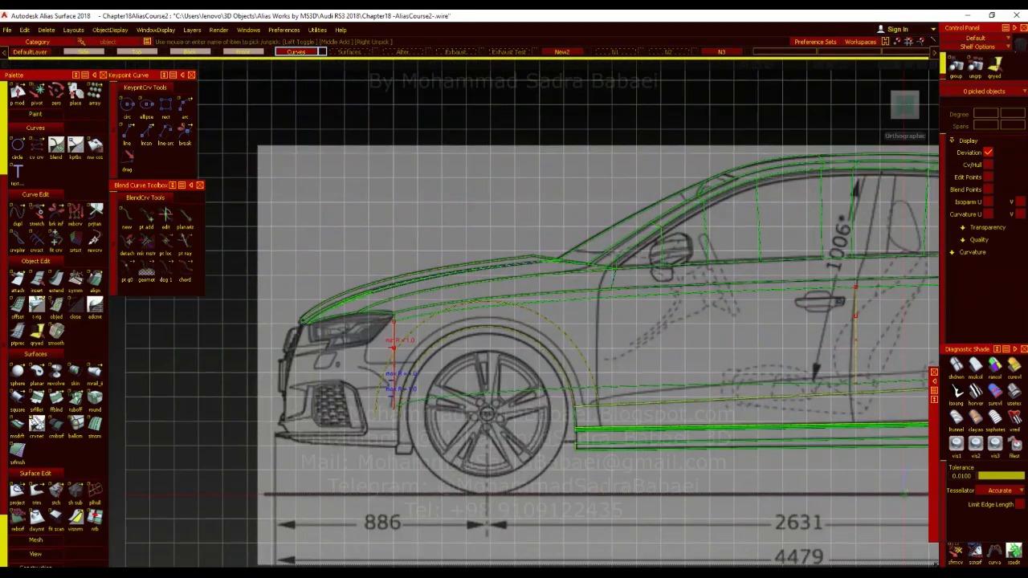
click(540, 385)
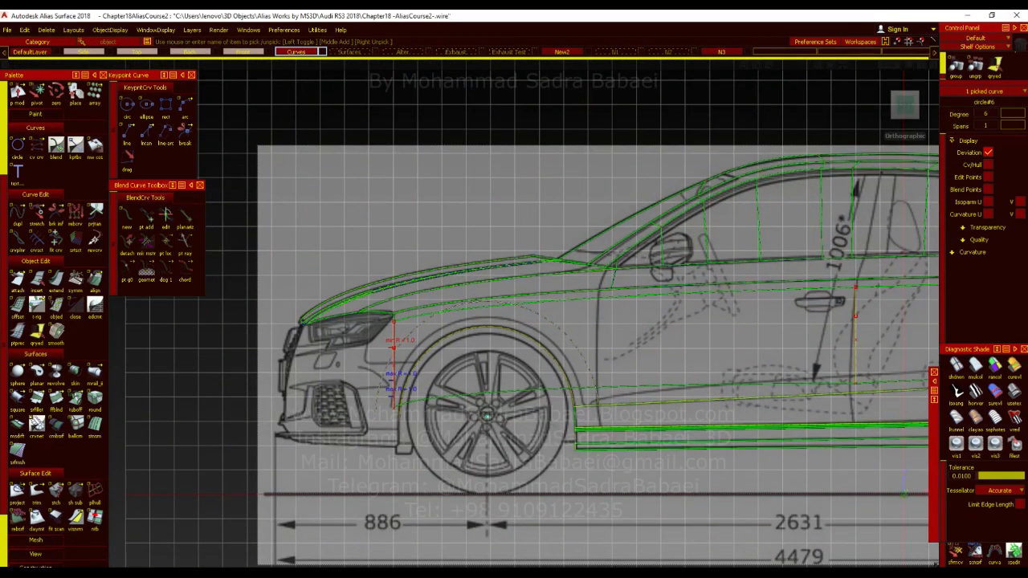
key(s)
ctrl+shift+drag(540, 385, 554, 356)
click(554, 356)
key(alt+Tab)
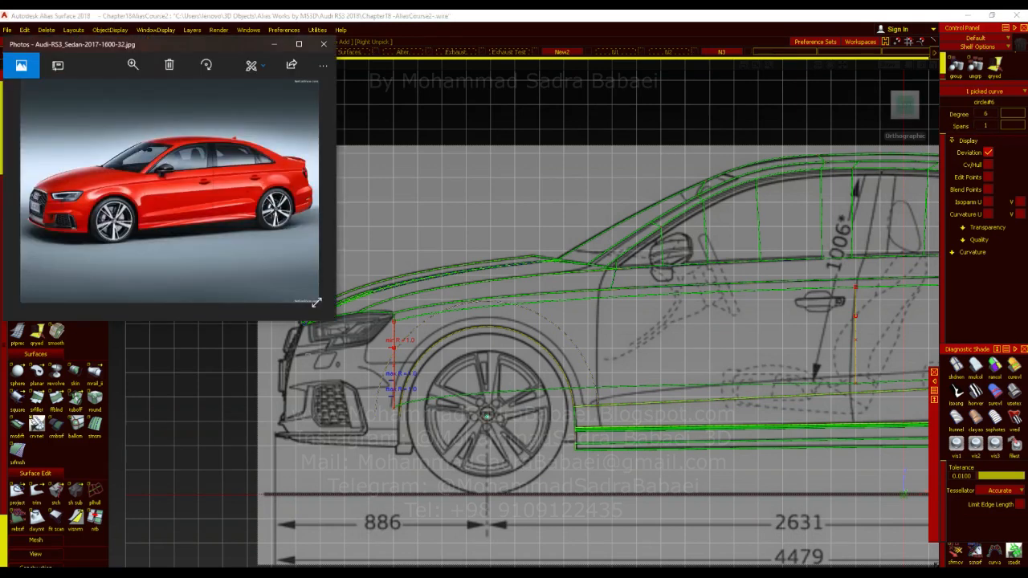
scroll(154, 241, up, 5)
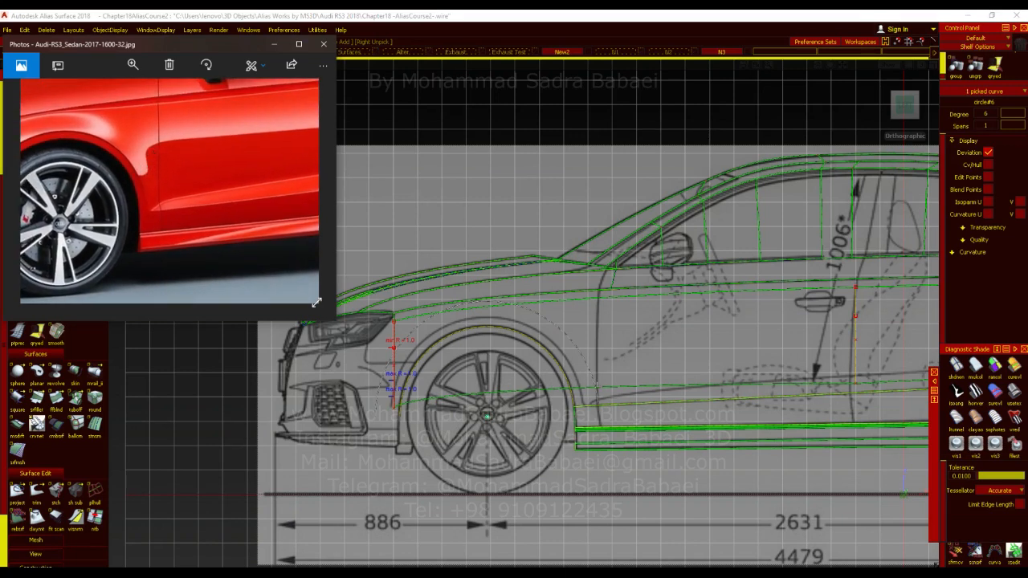
click(273, 44)
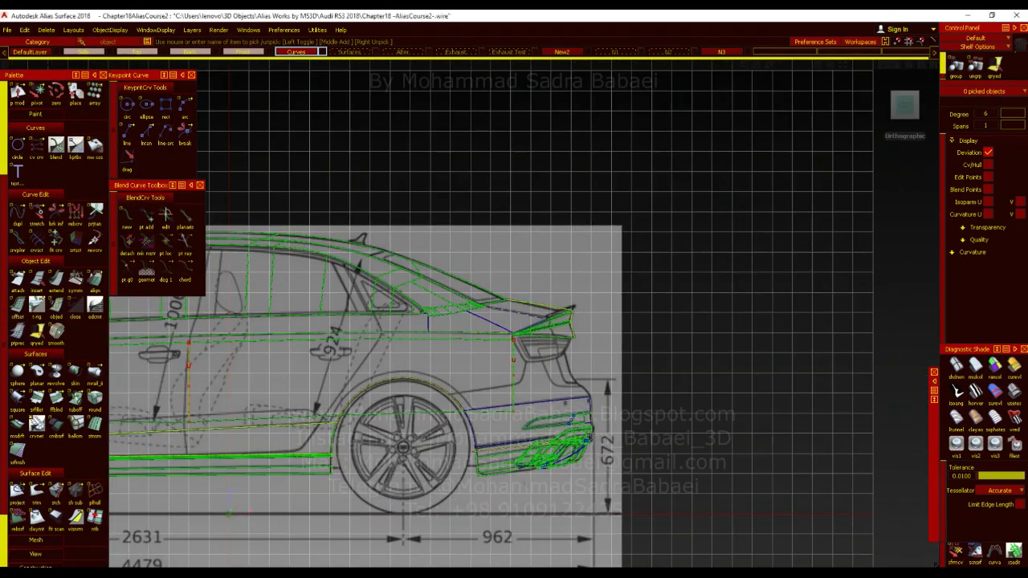
Examine the rear wheel-arch flare in the rear three-quarter reference photos.
key(alt+Tab)
key(Right)
key(Right)
key(Left)
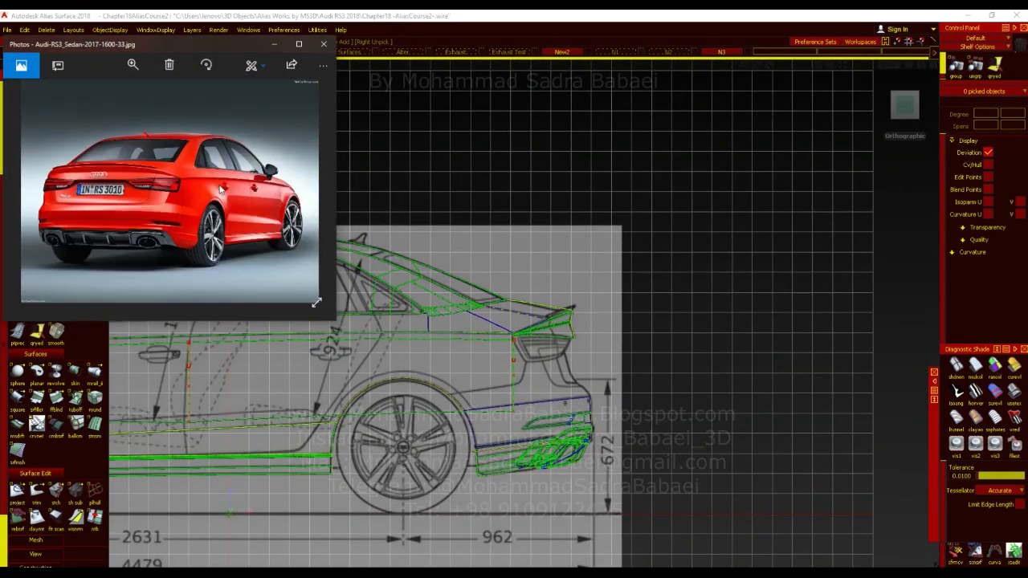
key(Right)
scroll(184, 196, up, 3)
scroll(192, 200, up, 2)
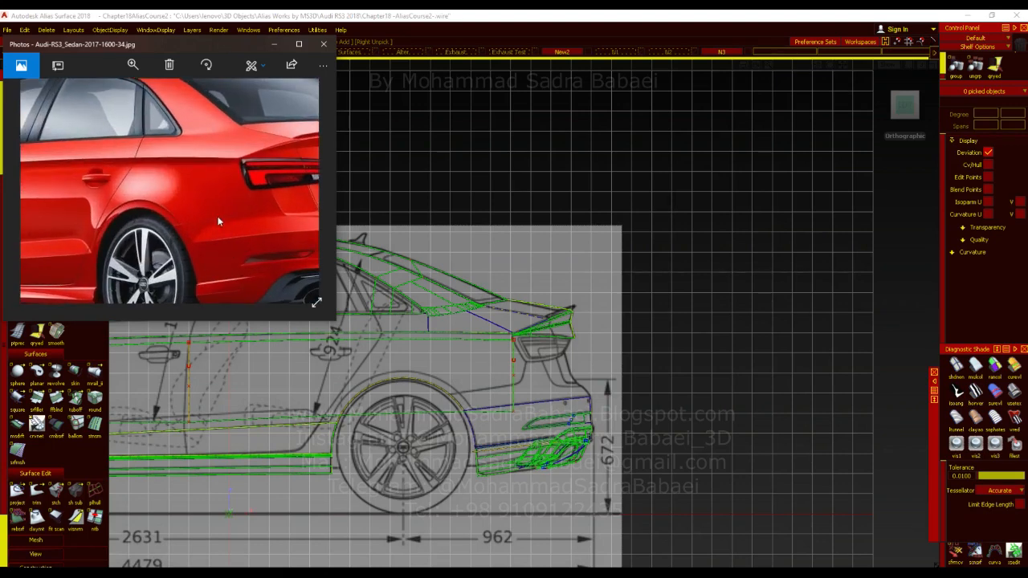
click(274, 45)
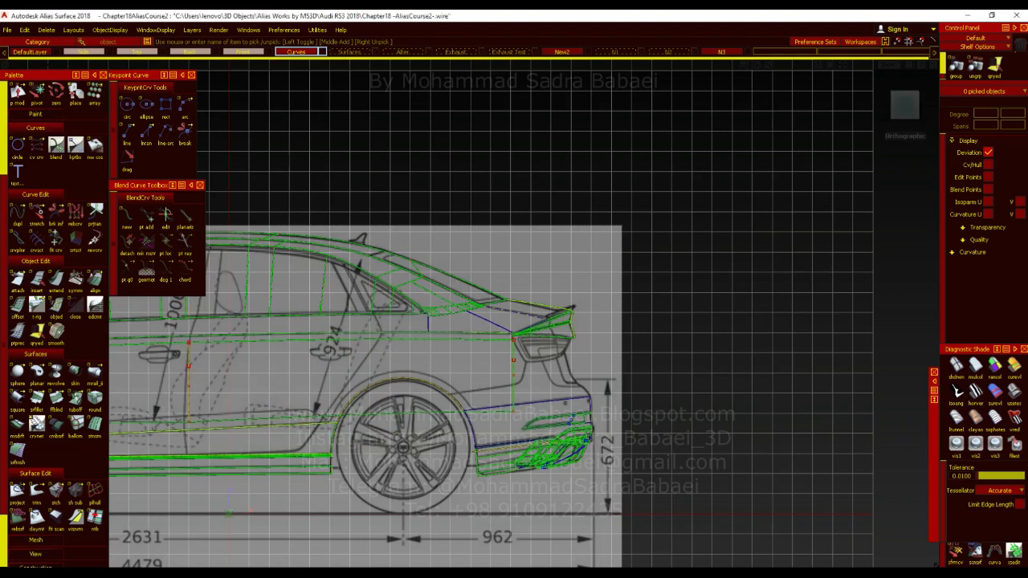
Duplicate the rear wheel-arch circle in place and scale the copy up toward the flare outline shown in the rear photo.
click(413, 381)
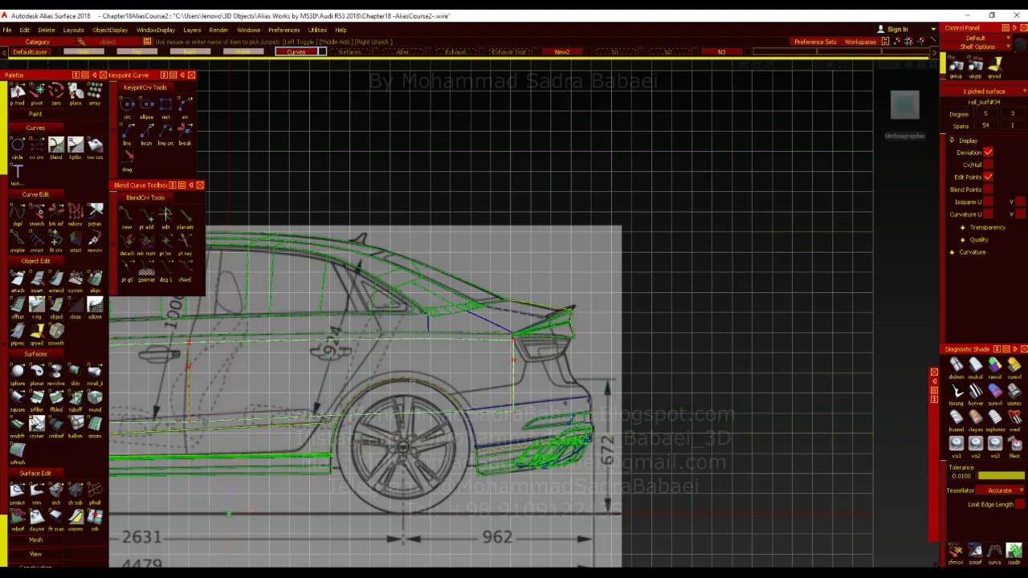
click(415, 382)
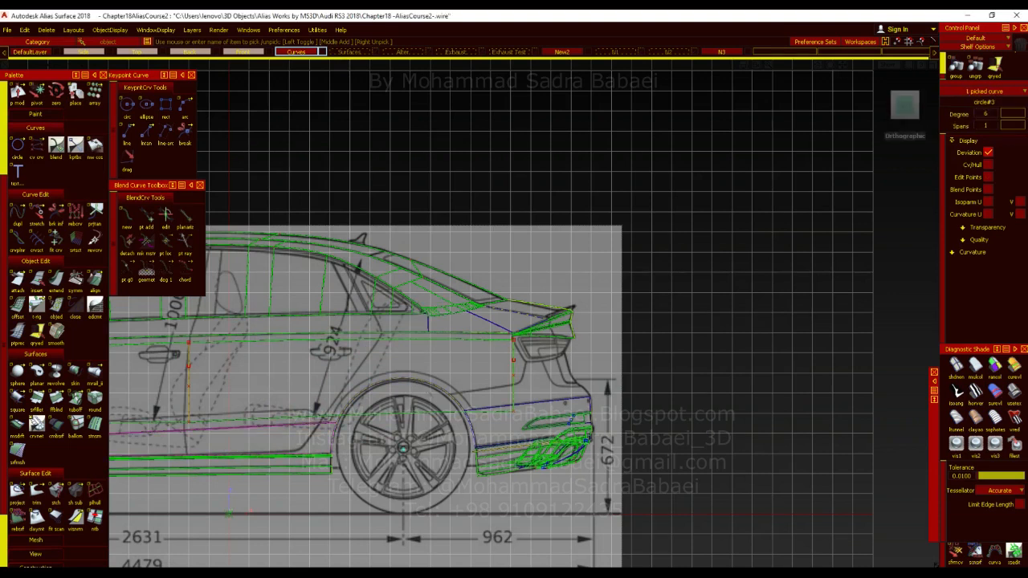
key(ctrl+c)
key(ctrl+v)
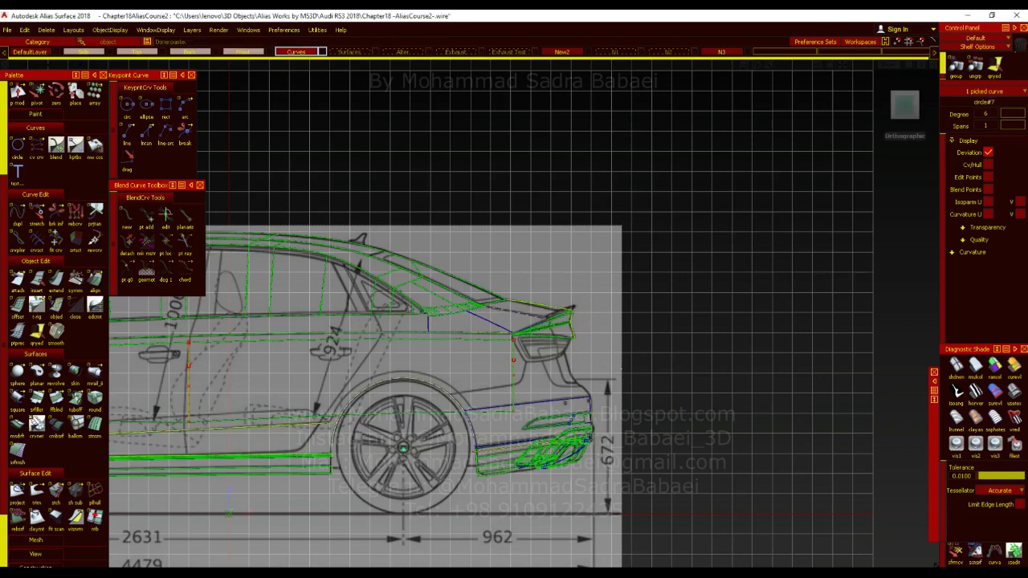
drag(657, 365, 692, 370)
key(alt+Tab)
scroll(228, 211, up, 3)
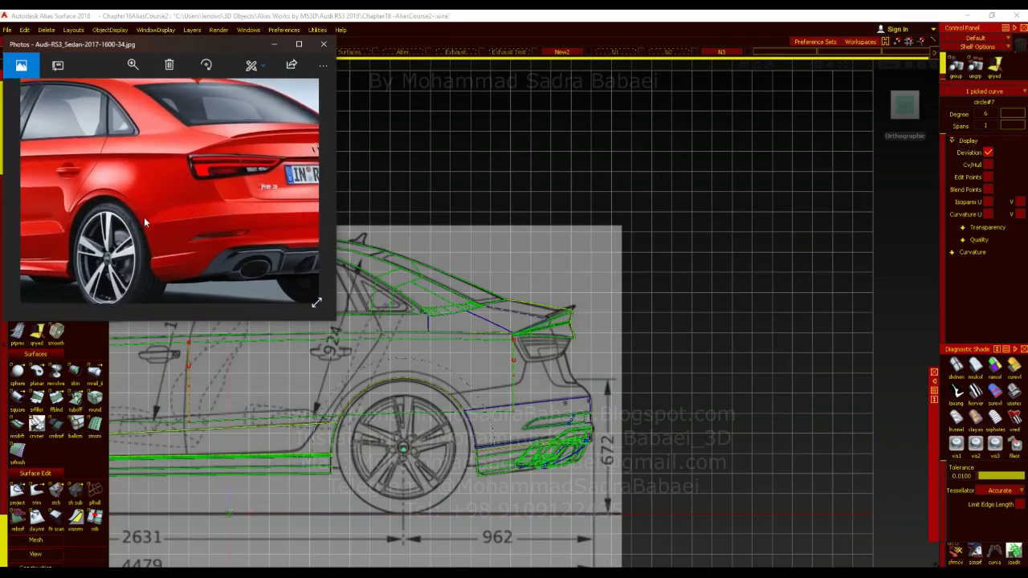
click(276, 45)
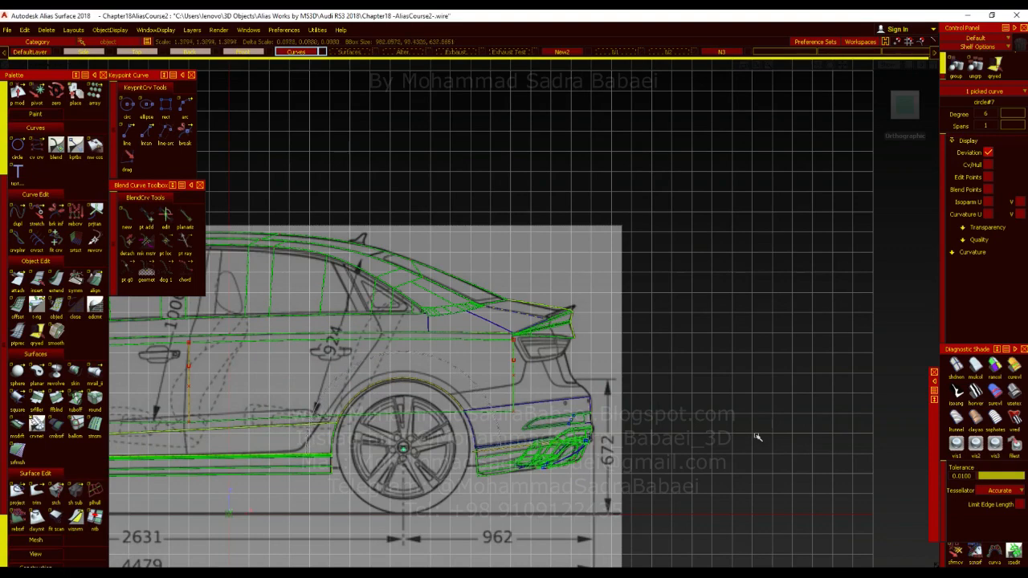
Refine the outer rear arch circle's scale to about 1.45, comparing it with the rear fender flare in the photo.
alt+shift+right_drag(466, 338, 402, 337)
alt+shift+middle_drag(402, 337, 741, 339)
alt+shift+middle_drag(896, 390, 673, 399)
click(486, 574)
scroll(177, 186, up, 2)
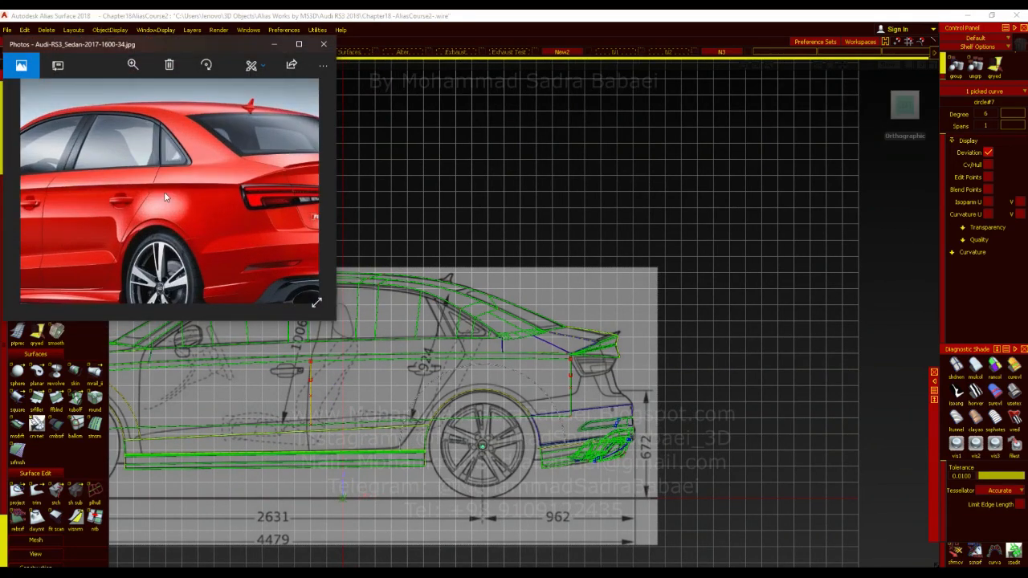
click(274, 44)
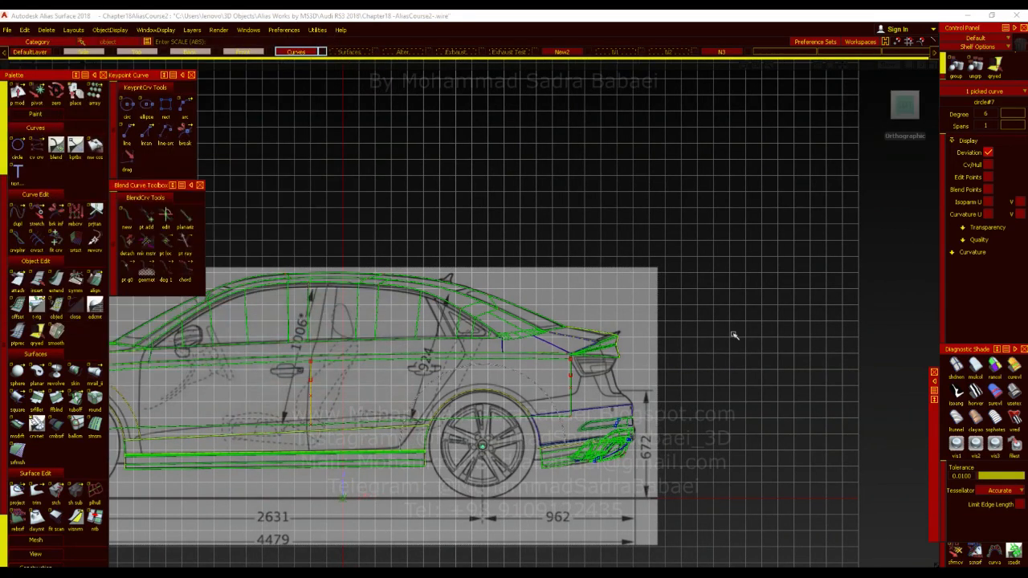
click(733, 336)
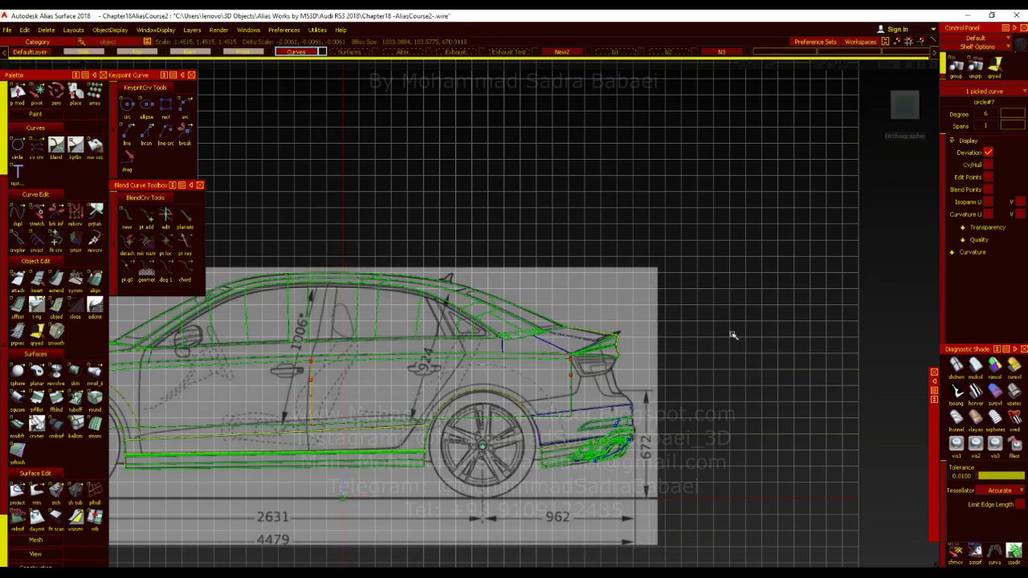
In the back view, shift the outer rear arch circle inward along Y against the blueprint.
click(926, 108)
scroll(923, 109, up, 5)
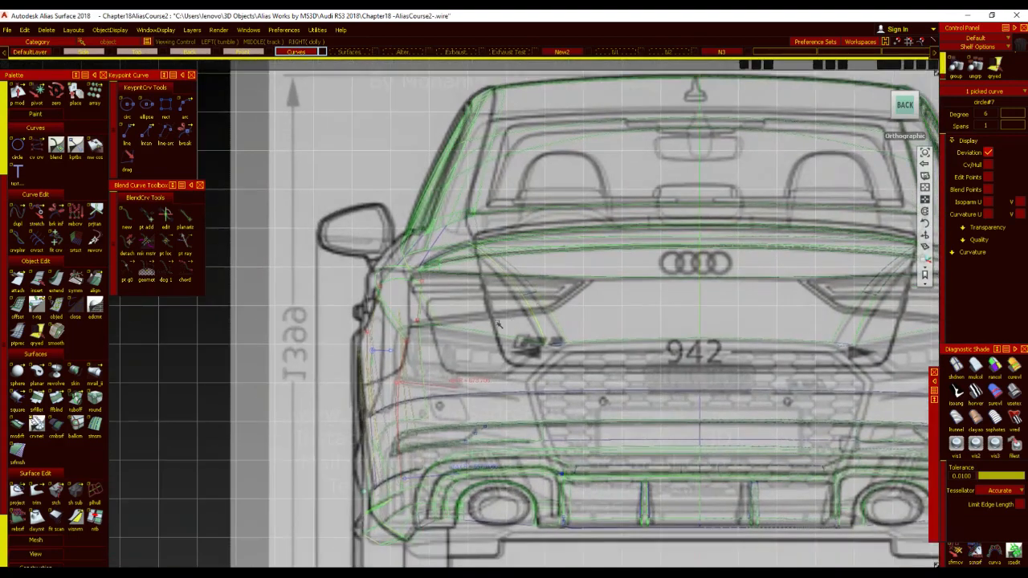
alt+shift+right_drag(384, 341, 376, 342)
ctrl+shift+right_drag(317, 321, 310, 287)
middle_drag(309, 252, 326, 253)
alt+shift+right_drag(326, 253, 277, 251)
middle_drag(278, 252, 282, 249)
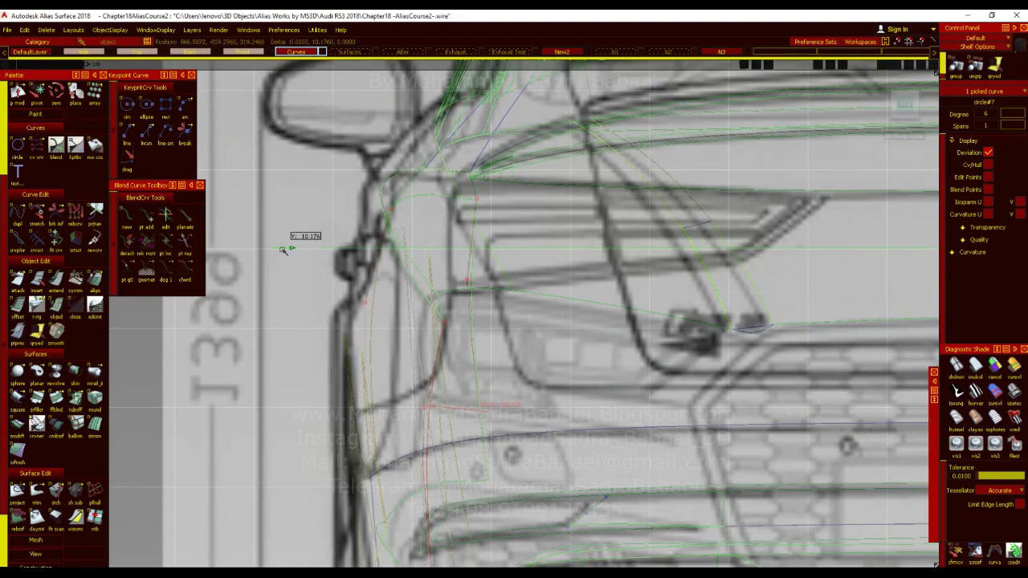
alt+shift+right_drag(284, 250, 266, 250)
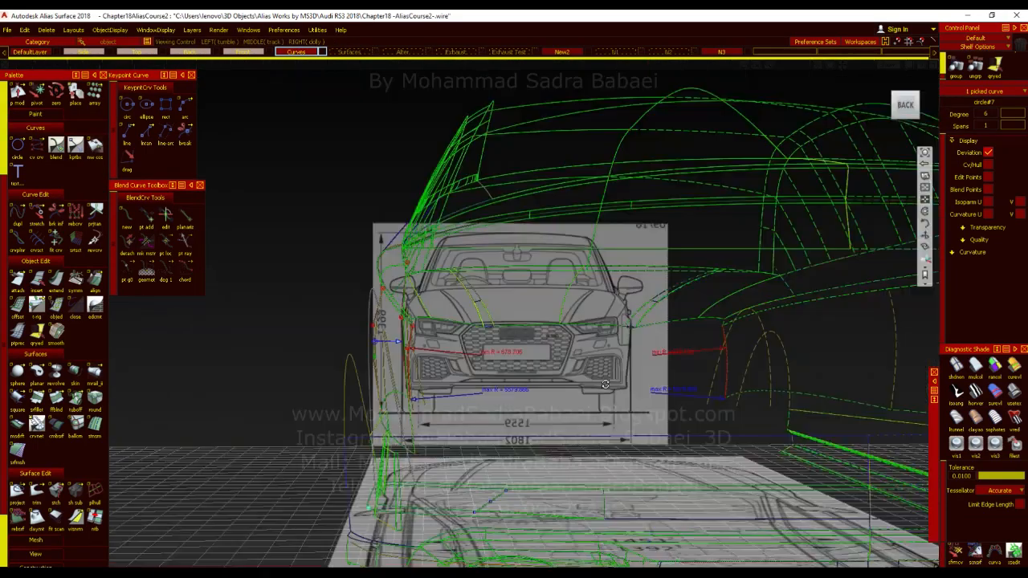
Create a Skin surface between the inner and outer rear wheel-arch circles.
alt+shift+drag(514, 305, 562, 305)
alt+shift+right_drag(562, 306, 498, 305)
double_click(79, 381)
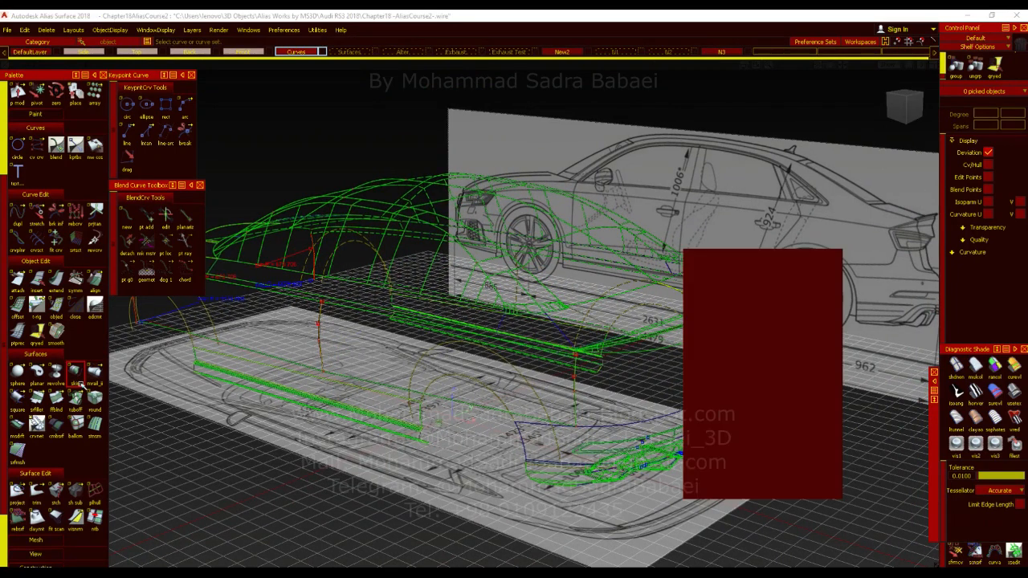
scroll(764, 375, down, 1)
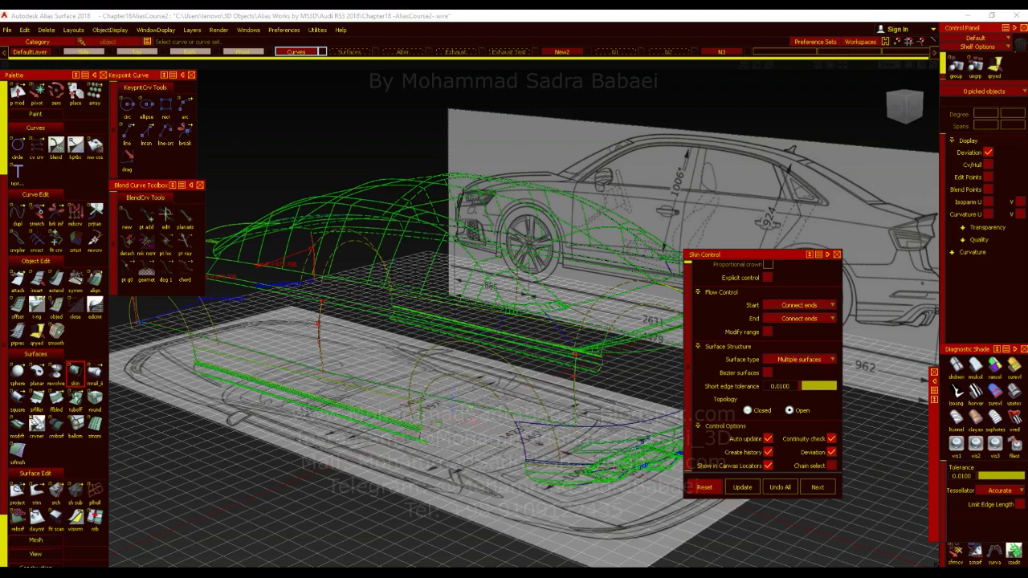
click(501, 401)
click(530, 388)
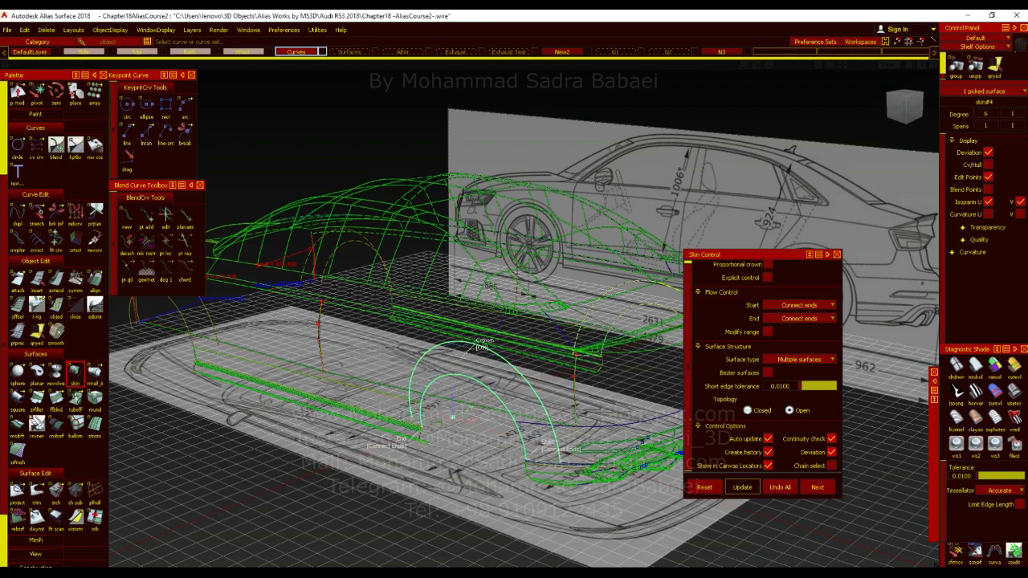
click(811, 485)
Create a Skin surface between the inner and outer front wheel-arch circles and clear the selection.
alt+shift+middle_drag(207, 291, 256, 311)
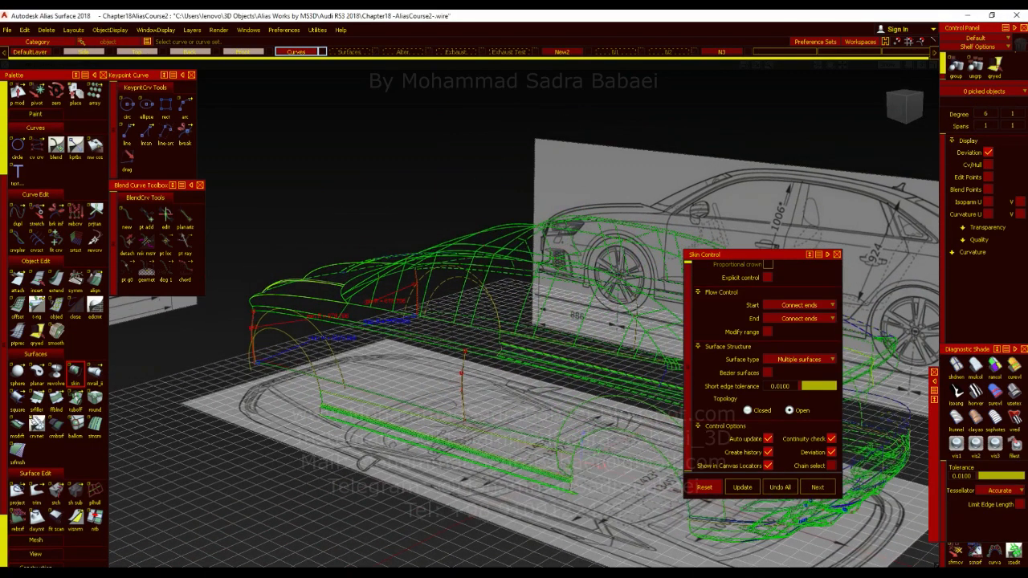
click(275, 331)
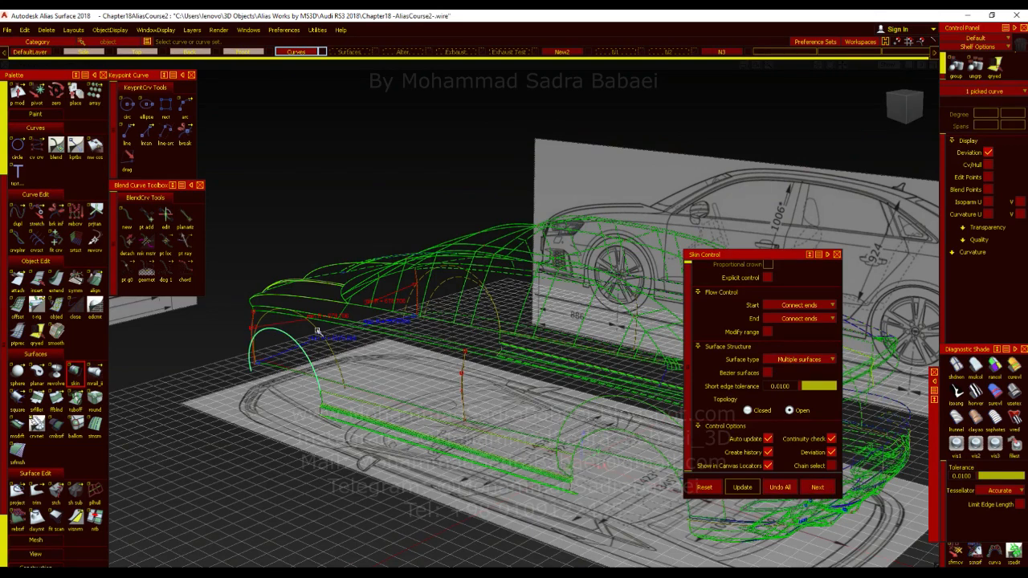
click(320, 332)
ctrl+shift+drag(478, 323, 478, 352)
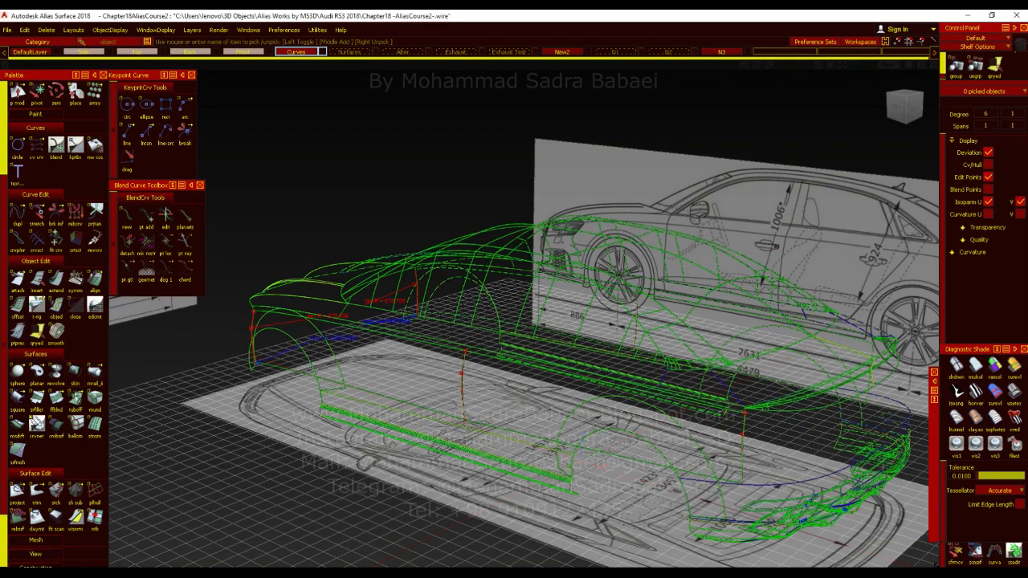
Apply diagnostic shading to the front and rear fender flare surfaces and deselect them.
click(577, 408)
click(283, 326)
click(1013, 393)
ctrl+shift+drag(510, 285, 515, 234)
ctrl+shift+drag(522, 331, 523, 361)
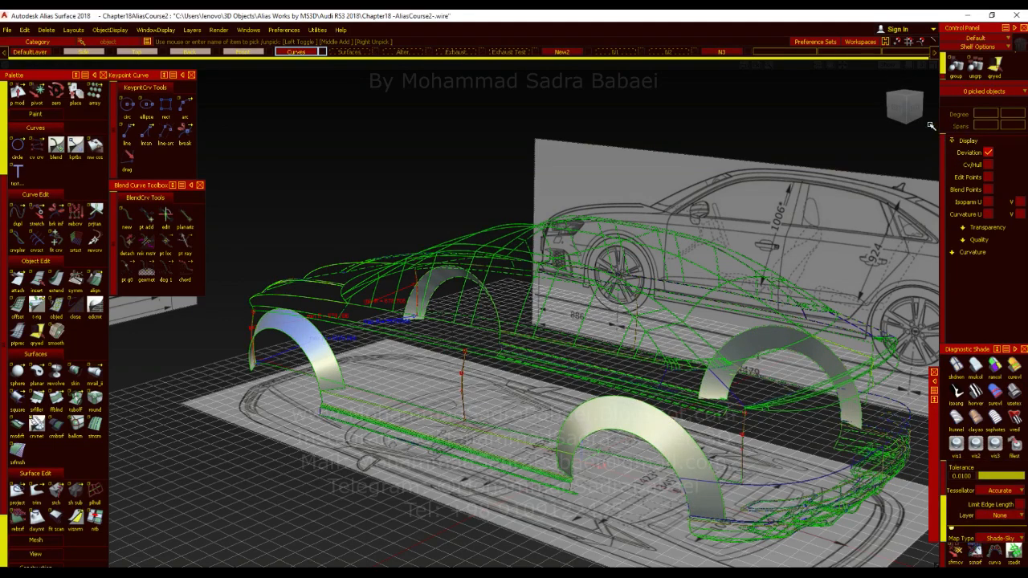
Compare the shaded flares with the back-view blueprint and the wheel-arch shapes in the rear three-quarter reference photos.
drag(917, 114, 868, 182)
alt+shift+right_drag(347, 315, 593, 325)
alt+shift+middle_drag(592, 325, 584, 285)
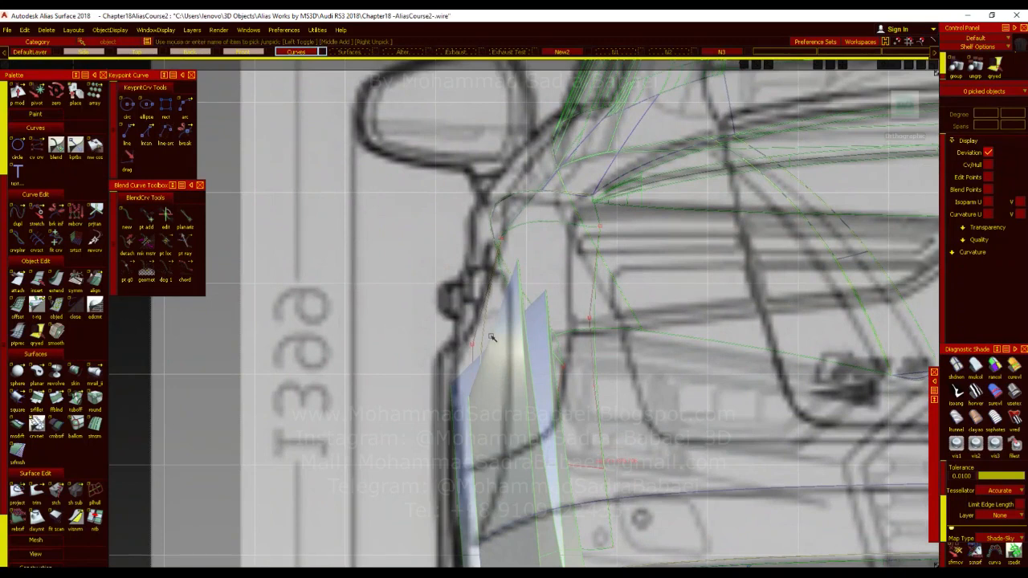
key(alt+Tab)
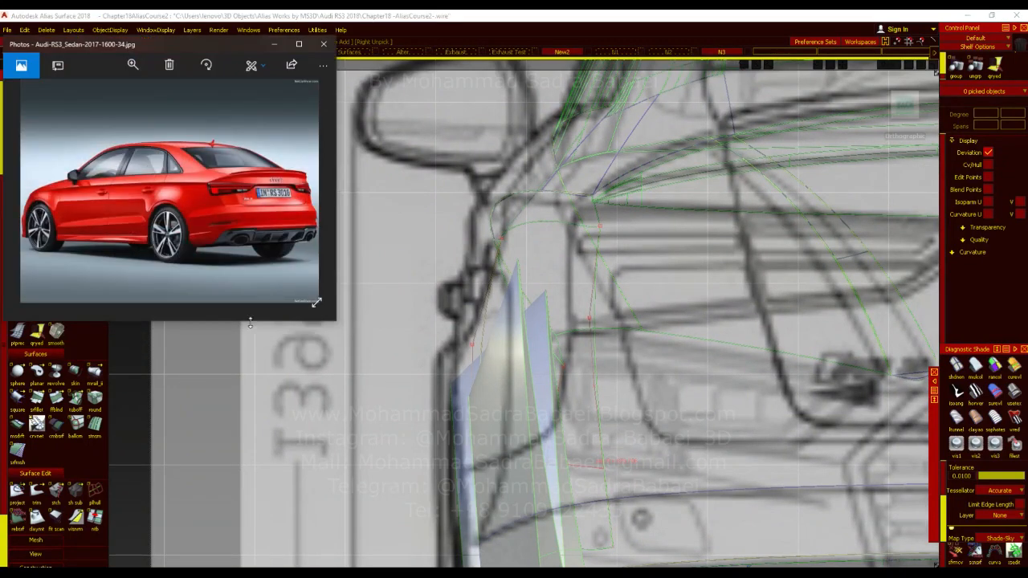
scroll(201, 216, up, 3)
drag(221, 244, 189, 261)
scroll(189, 261, down, 3)
key(Left)
key(Left)
key(Left)
scroll(289, 224, up, 2)
scroll(242, 226, up, 1)
drag(242, 221, 215, 207)
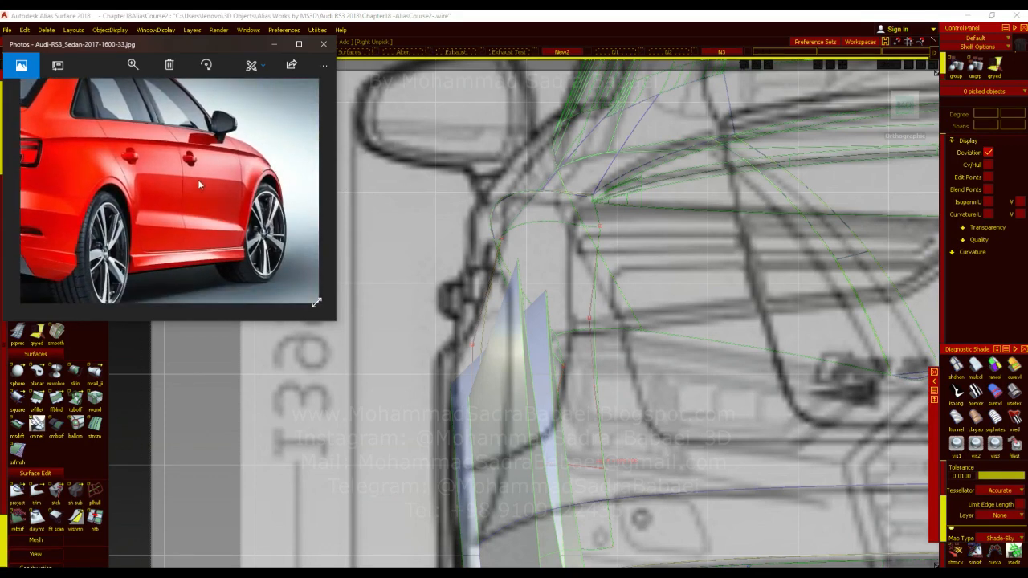
In the back view, nudge the upper edges of both flares along Y against the blueprint and shade the whole body.
click(274, 44)
click(519, 268)
click(534, 278)
ctrl+shift+right_drag(318, 291, 318, 289)
middle_drag(326, 321, 340, 323)
ctrl+shift+drag(416, 298, 416, 282)
ctrl+shift+drag(432, 324, 435, 360)
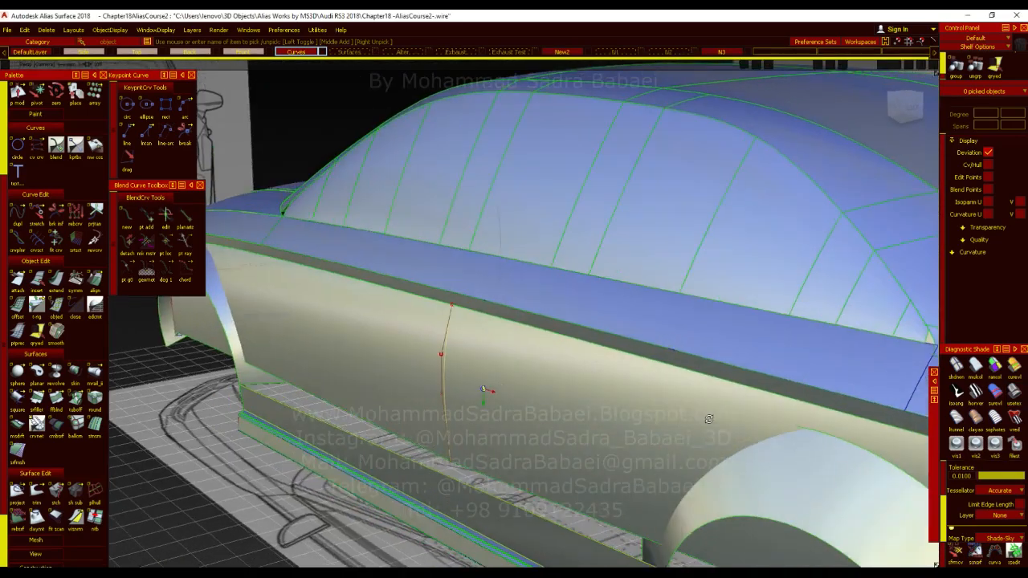
Examine how the front and rear flares emerge from the shaded side body from several angles.
alt+shift+drag(709, 420, 724, 451)
alt+shift+middle_drag(715, 426, 571, 382)
alt+shift+right_drag(570, 382, 514, 387)
mouse_move(640, 406)
alt+shift+mouse_down()
mouse_move(800, 422)
mouse_move(598, 433)
alt+shift+mouse_up()
alt+shift+right_drag(598, 433, 490, 380)
alt+shift+drag(490, 379, 430, 417)
alt+shift+right_drag(430, 417, 433, 416)
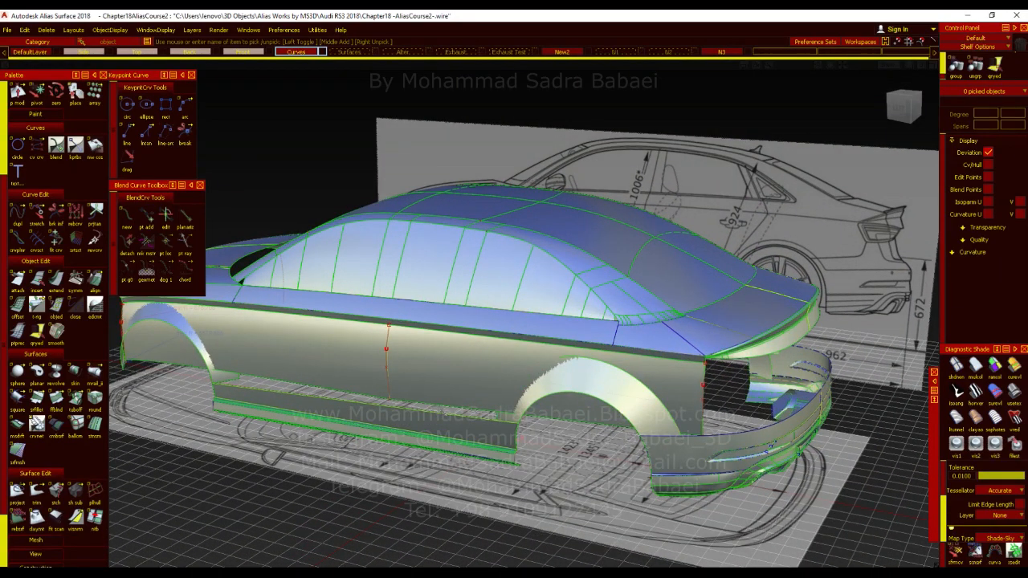
mouse_move(518, 380)
alt+shift+mouse_down()
mouse_move(430, 371)
mouse_move(469, 375)
alt+shift+mouse_up()
alt+shift+right_drag(469, 374, 401, 426)
alt+shift+drag(401, 426, 459, 436)
alt+shift+middle_drag(459, 436, 569, 413)
alt+shift+drag(568, 413, 567, 378)
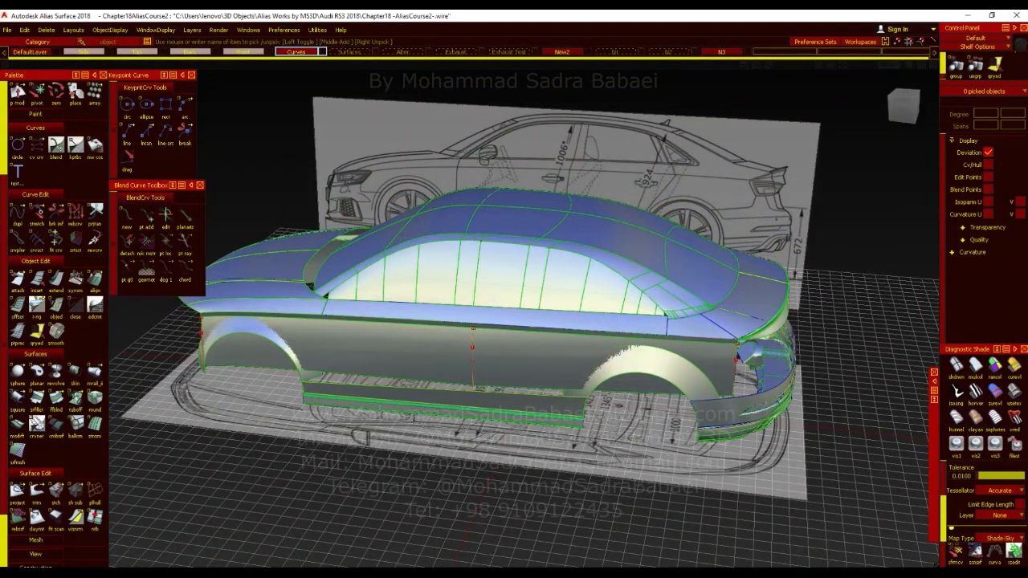
Examine the door panel and both fender flares in the front three-quarter reference photo.
key(alt+Tab)
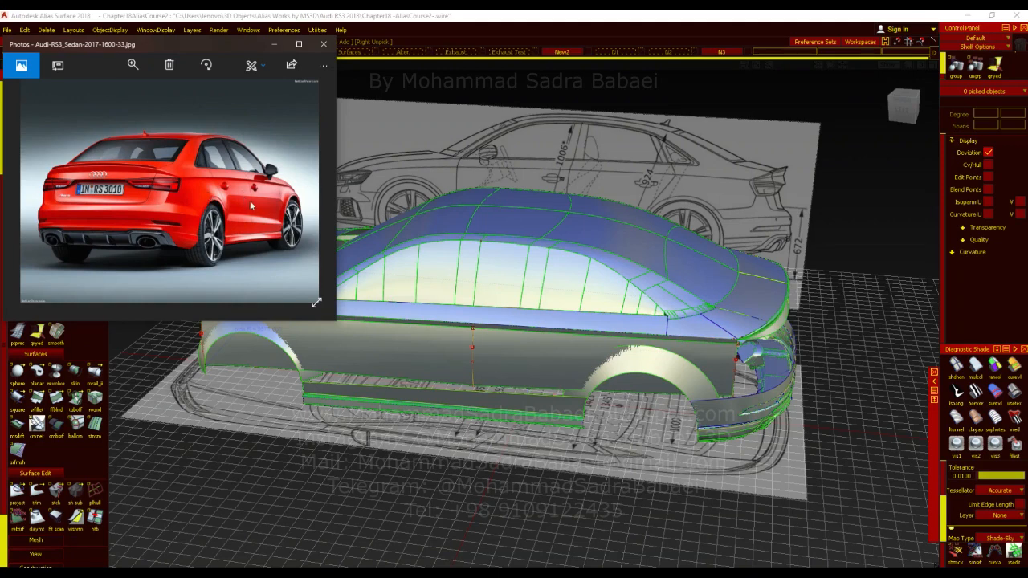
key(Left)
scroll(257, 182, up, 3)
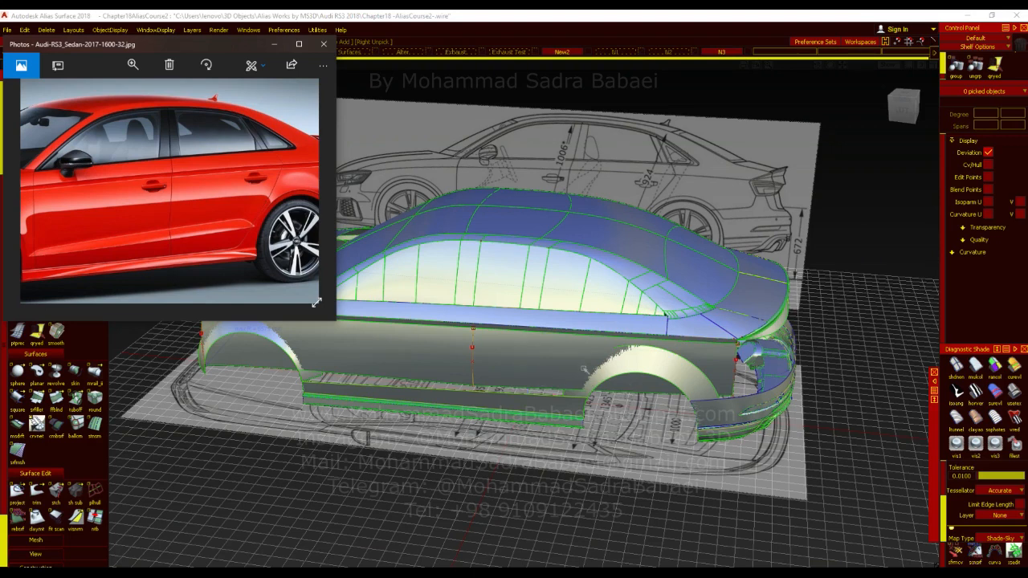
drag(274, 199, 258, 213)
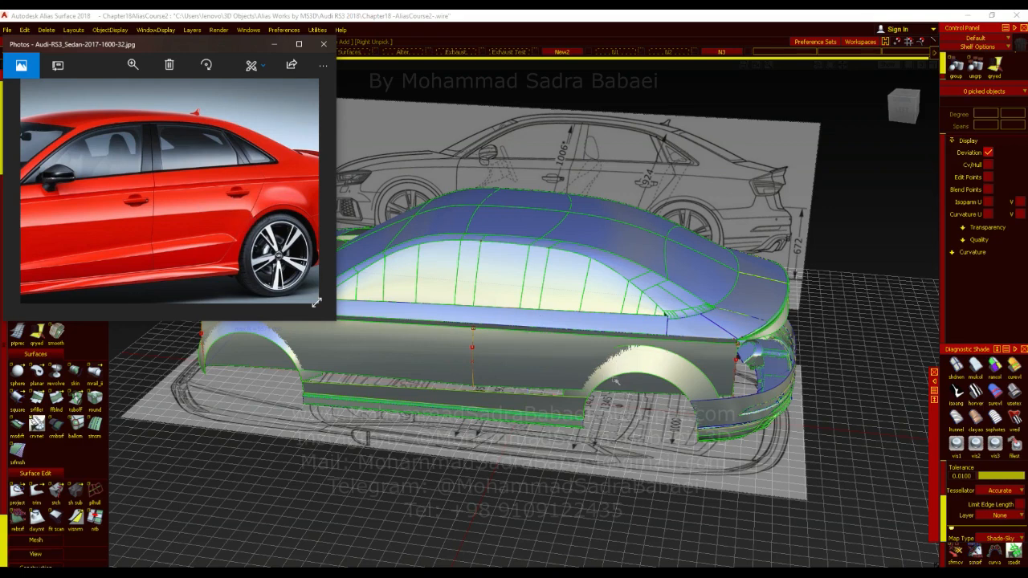
drag(199, 222, 223, 219)
mouse_move(159, 247)
mouse_down()
mouse_move(212, 229)
mouse_move(172, 244)
mouse_up()
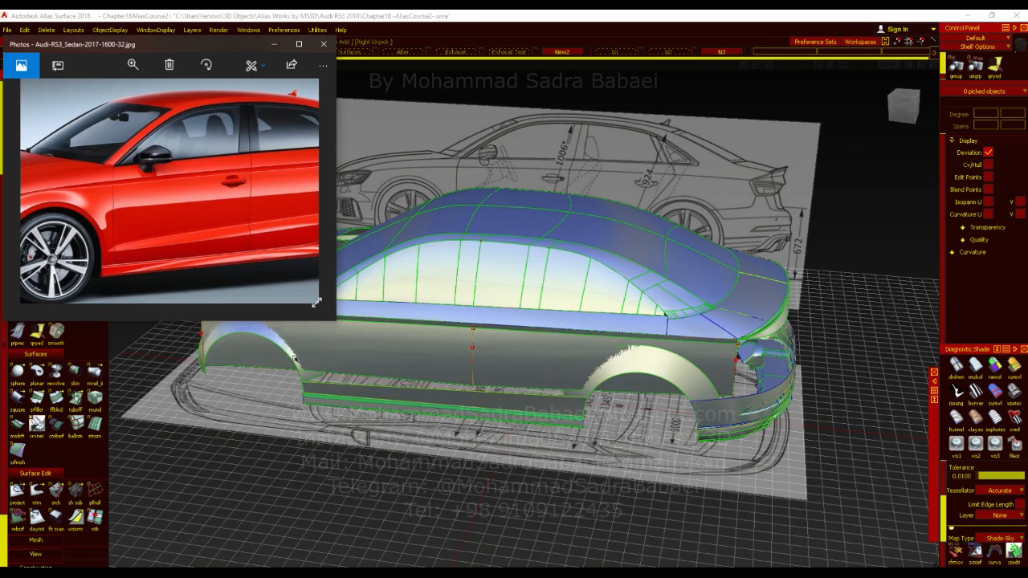
click(273, 45)
click(482, 574)
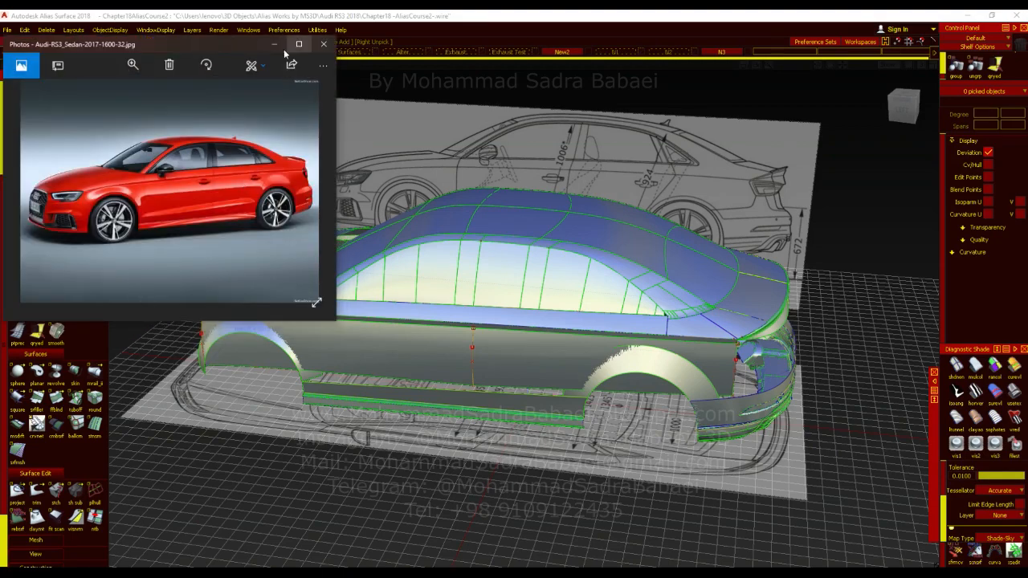
click(274, 45)
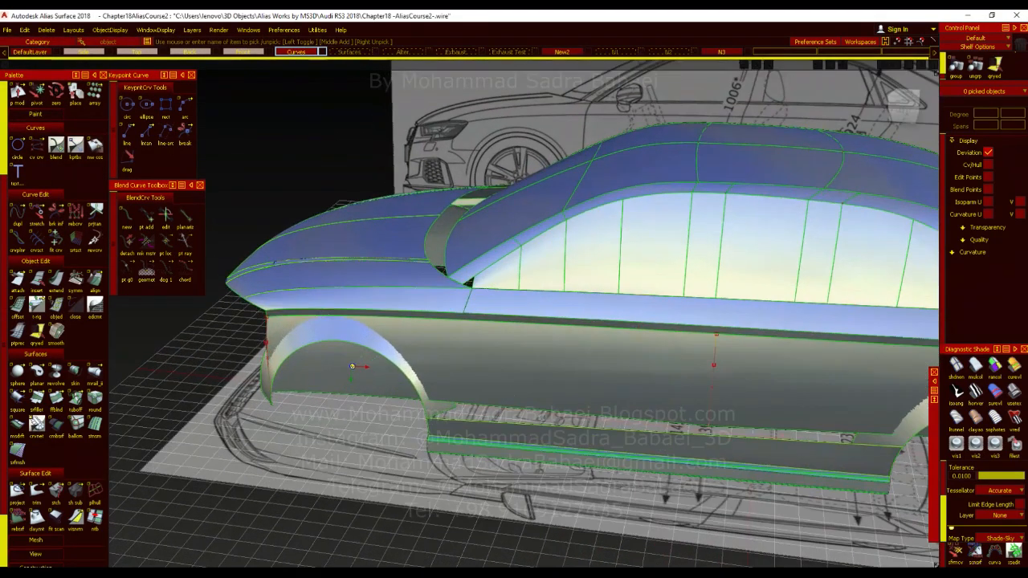
Pick the bottom CV of the side body's front profile curve and shift it slightly sideways near the front flare.
alt+shift+right_drag(228, 379, 557, 374)
alt+shift+drag(557, 374, 619, 415)
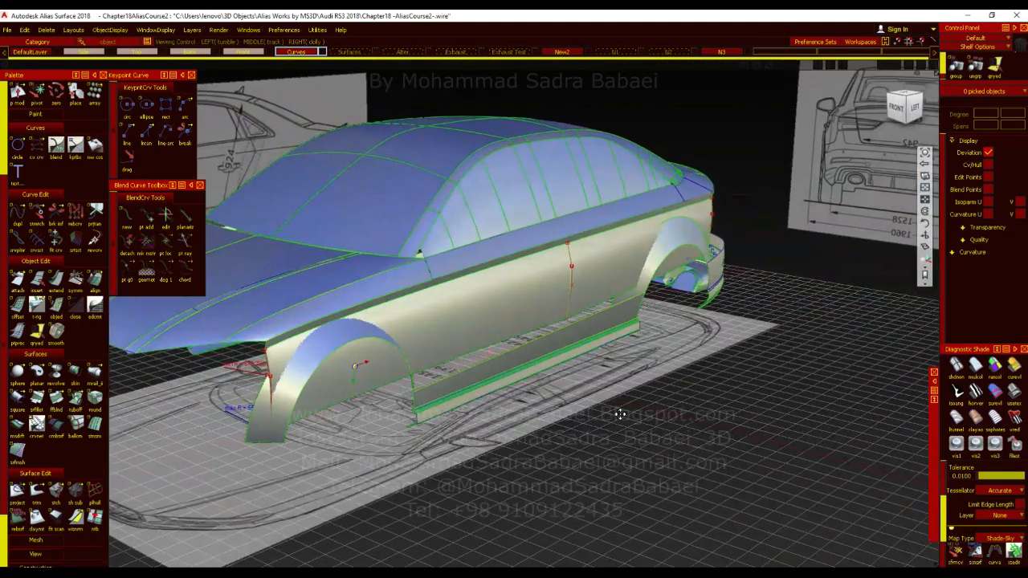
alt+shift+middle_drag(619, 414, 692, 434)
alt+shift+right_drag(692, 433, 282, 405)
ctrl+shift+drag(282, 404, 270, 430)
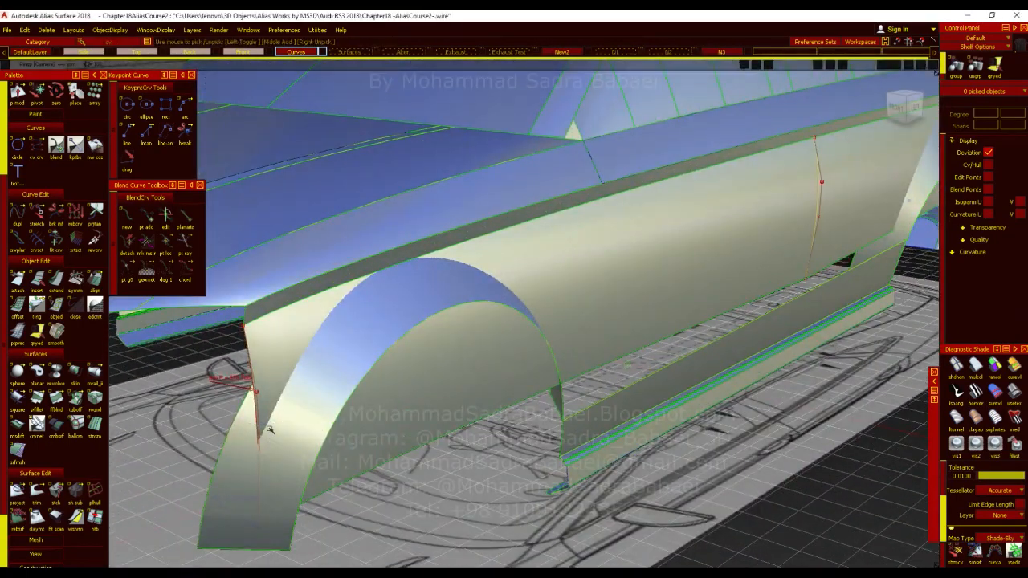
click(258, 436)
alt+shift+drag(556, 415, 750, 368)
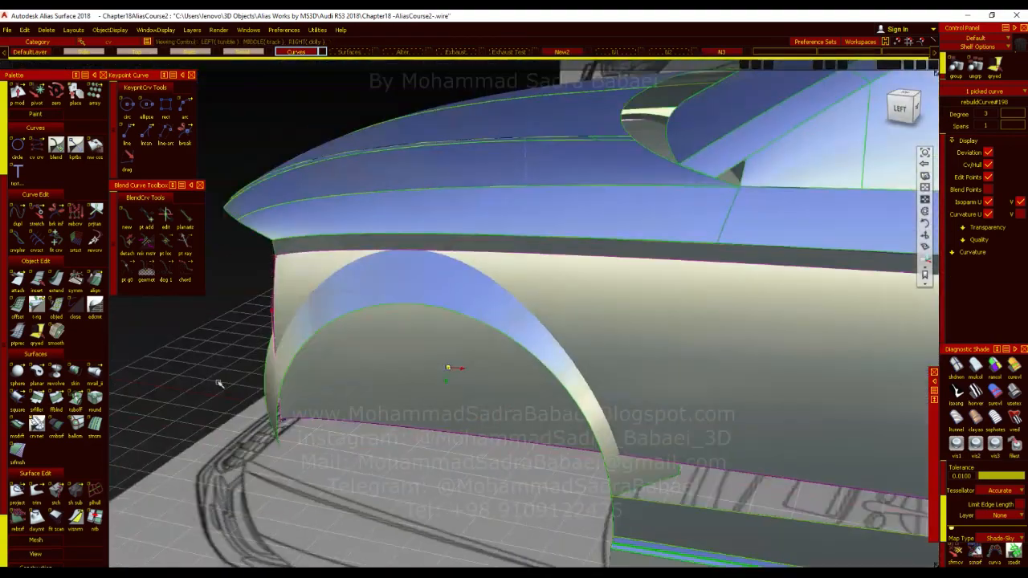
alt+shift+drag(482, 401, 269, 435)
middle_drag(262, 300, 268, 295)
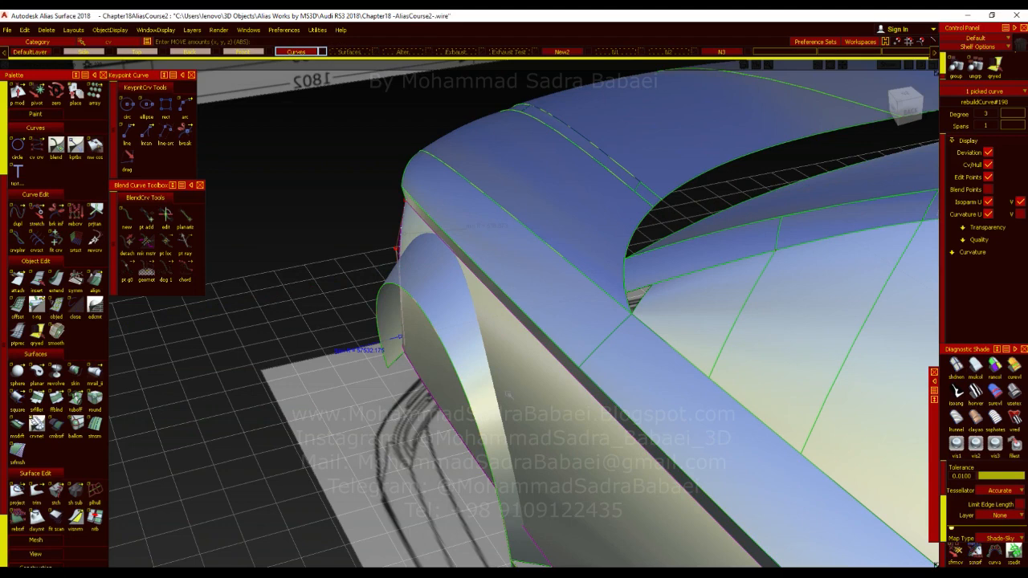
Reselect the lower CVs of the side body's front profile curve and nudge them sideways again.
ctrl+shift+drag(508, 394, 496, 323)
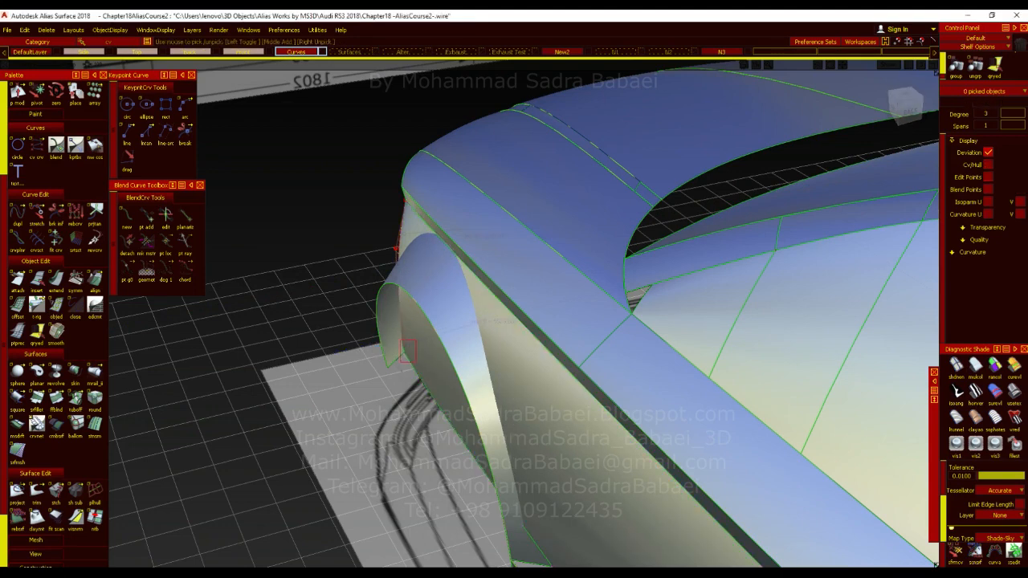
ctrl+shift+click(382, 297)
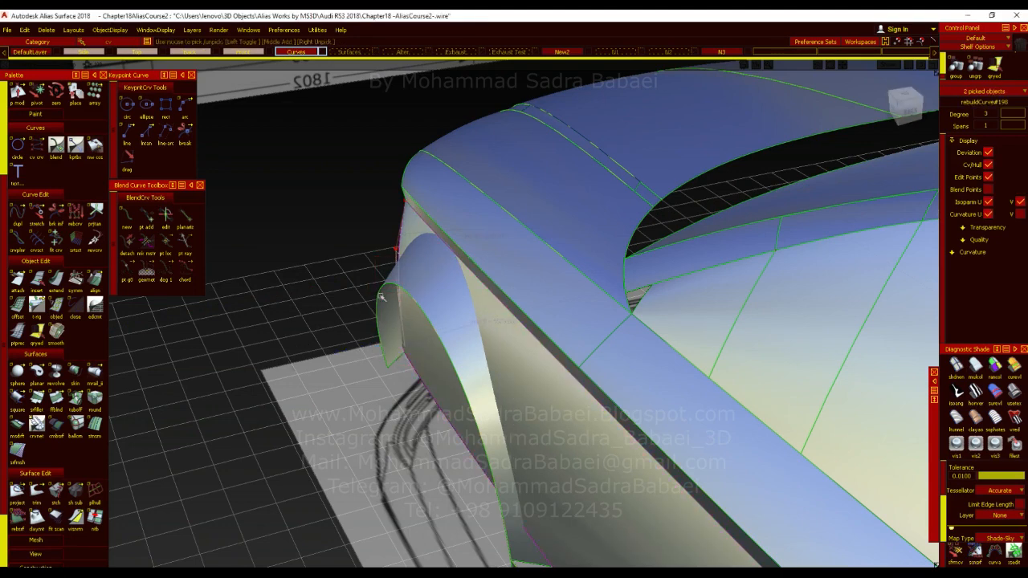
middle_drag(275, 306, 279, 304)
Pick the middle CV of the side body's front profile curve and reposition it to reshape the surface behind the flare.
mouse_move(349, 287)
ctrl+shift+mouse_down()
mouse_move(352, 265)
mouse_move(318, 257)
ctrl+shift+mouse_up()
click(390, 252)
ctrl+shift+middle_drag(317, 257, 317, 256)
ctrl+shift+drag(399, 265, 399, 241)
ctrl+shift+drag(366, 282, 408, 282)
mouse_move(277, 296)
ctrl+shift+middle_down()
mouse_move(269, 277)
mouse_move(267, 288)
ctrl+shift+middle_up()
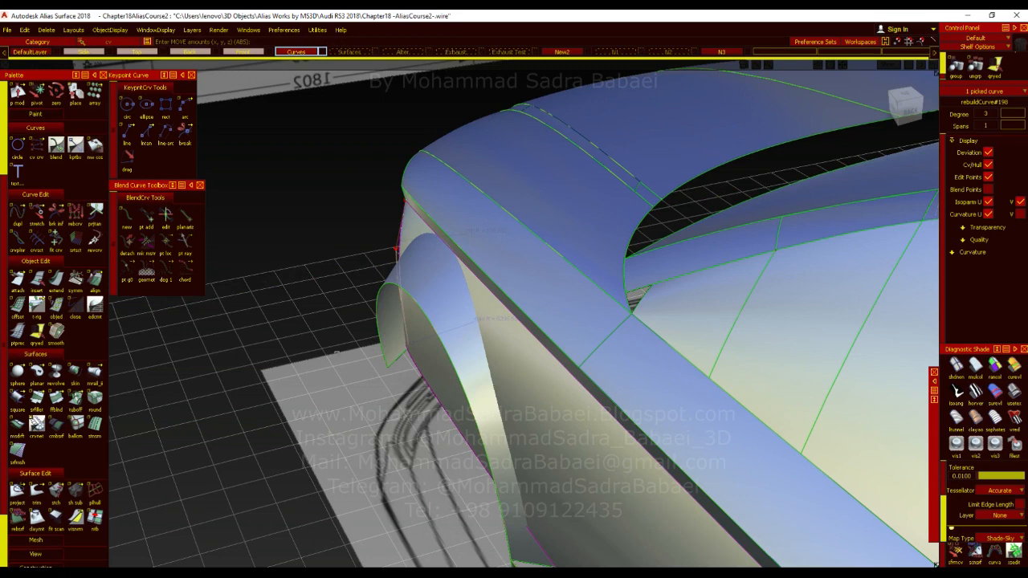
Pick the bottom CV of the front profile curve again and adjust its sideways position.
ctrl+shift+drag(362, 288, 360, 269)
ctrl+shift+drag(354, 305, 395, 308)
click(409, 347)
mouse_move(310, 330)
ctrl+shift+middle_down()
mouse_move(305, 313)
mouse_move(316, 314)
ctrl+shift+middle_up()
Fine-tune the front profile curve's middle CV along Y with small moves of about 4.7 and -6.2.
alt+shift+right_drag(429, 367, 345, 346)
alt+shift+drag(330, 338, 481, 360)
alt+shift+right_drag(378, 401, 458, 418)
alt+shift+middle_drag(426, 458, 455, 364)
alt+shift+drag(455, 364, 430, 353)
ctrl+shift+drag(356, 304, 357, 282)
click(370, 276)
middle_drag(296, 285, 297, 283)
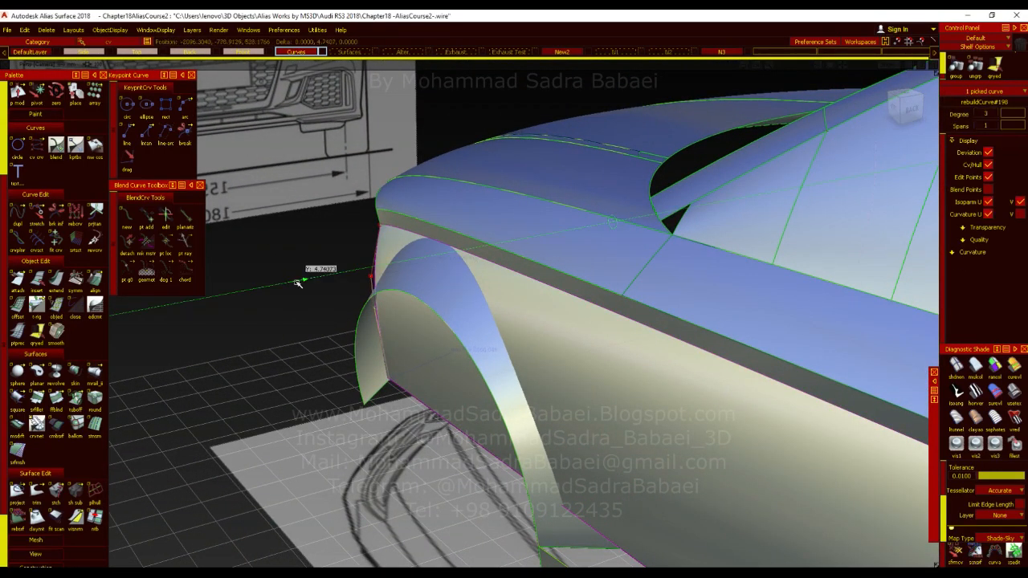
middle_drag(300, 283, 297, 285)
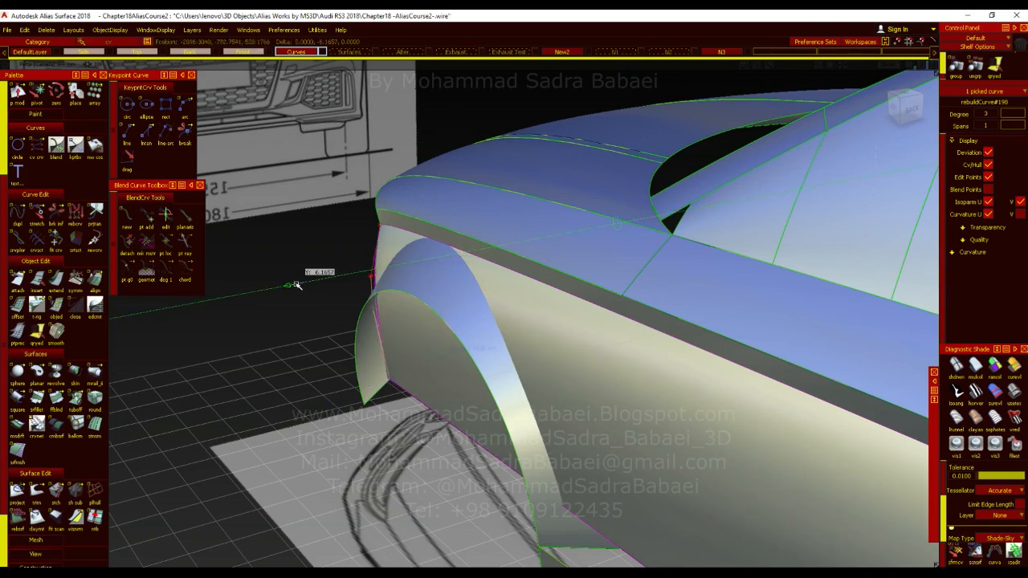
Shift the front profile curve's middle CV along Y by about 6.7, viewing the front flare, and deselect the curve.
alt+shift+drag(327, 329, 455, 367)
middle_drag(710, 473, 707, 476)
ctrl+shift+drag(300, 378, 289, 408)
middle_drag(699, 416, 697, 418)
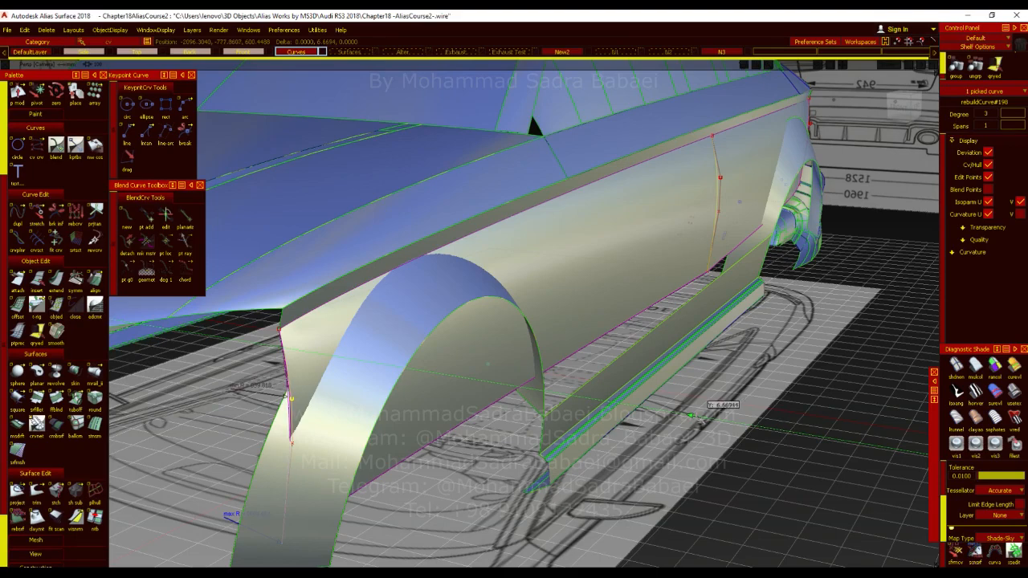
middle_drag(691, 416, 692, 416)
alt+shift+right_drag(556, 336, 451, 363)
alt+shift+drag(452, 363, 455, 367)
ctrl+shift+drag(386, 347, 385, 315)
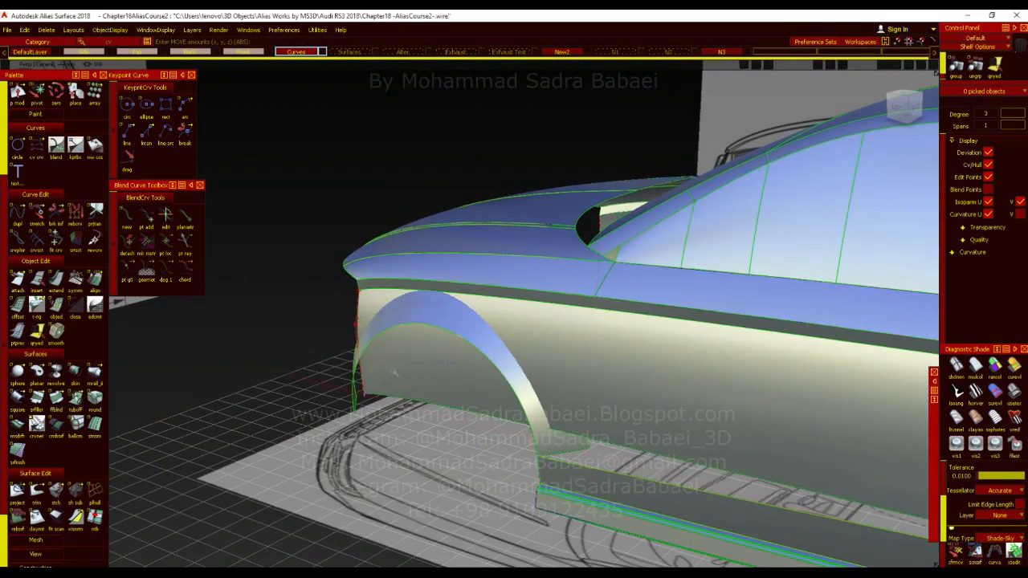
Undo the last CV moves on the side body's front profile curve.
alt+shift+right_drag(394, 372, 334, 382)
alt+shift+drag(334, 381, 562, 391)
alt+shift+middle_drag(585, 391, 482, 424)
alt+shift+drag(482, 423, 313, 438)
alt+shift+right_drag(313, 438, 362, 445)
key(ctrl+z)
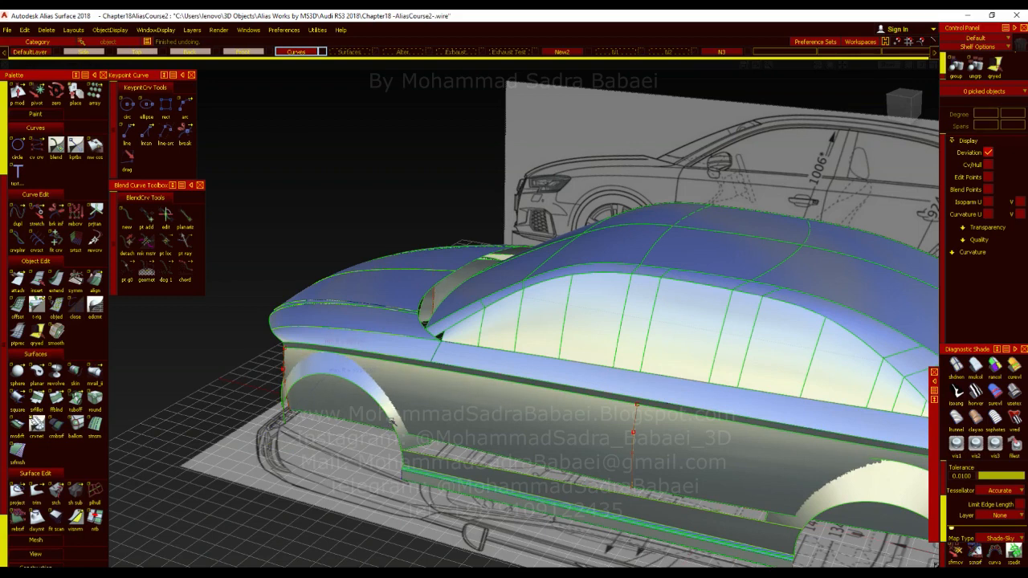
key(ctrl+z)
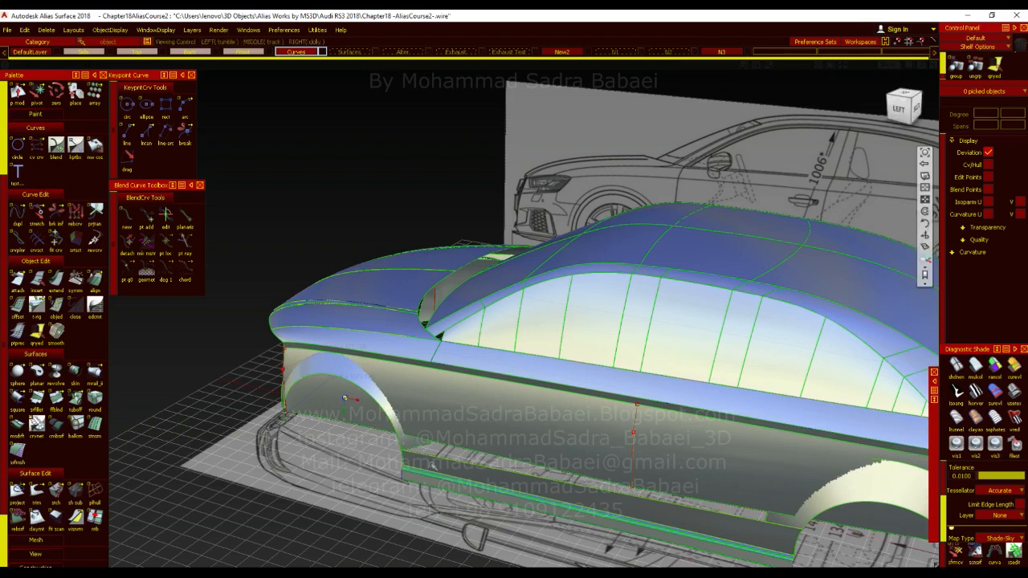
Examine the side body and its transitions into the front and rear flares from different angles.
alt+shift+right_drag(399, 420, 449, 420)
alt+shift+drag(450, 419, 474, 450)
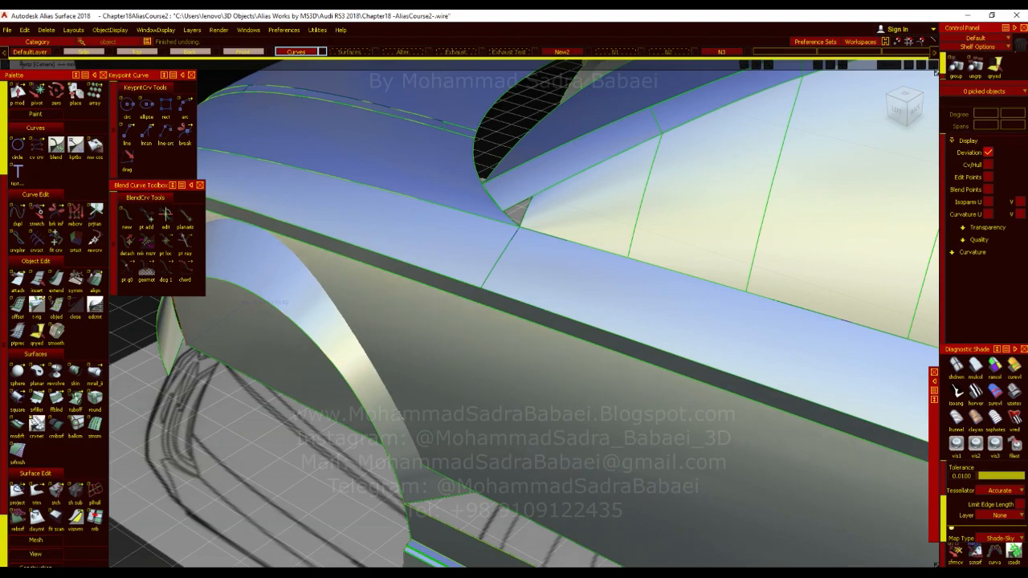
alt+shift+right_drag(432, 367, 394, 389)
alt+shift+drag(479, 397, 527, 369)
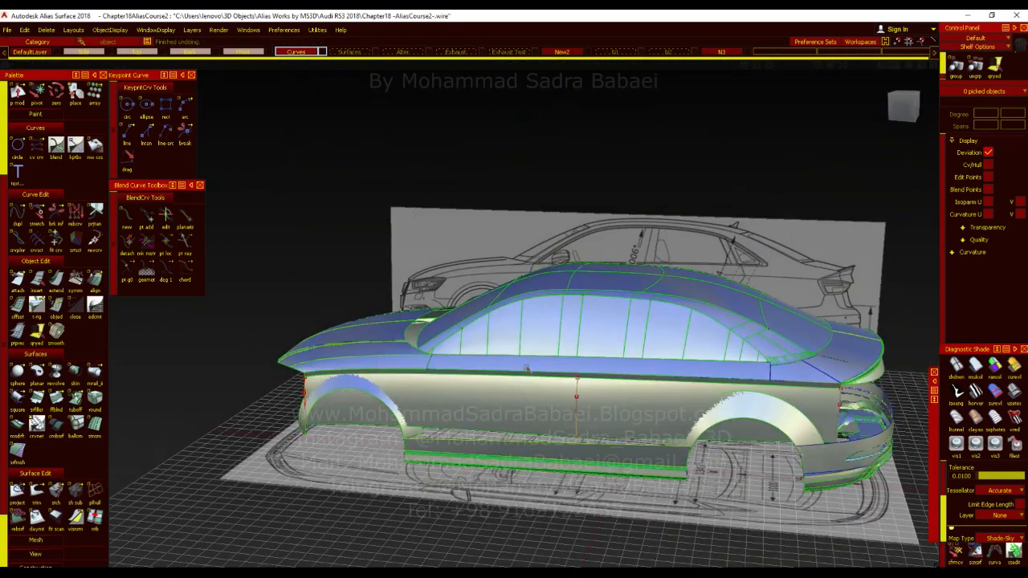
alt+shift+drag(564, 460, 305, 396)
alt+shift+drag(522, 449, 342, 371)
scroll(341, 370, up, 5)
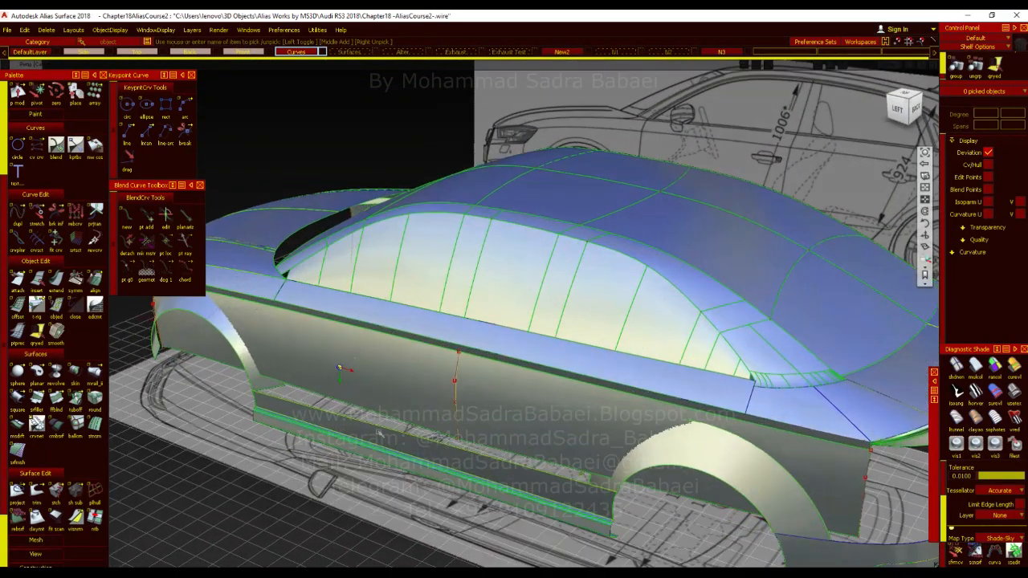
Examine the lower doors and side skirt in the red Audi RS3 reference photo, then return to Alias.
key(alt+Tab)
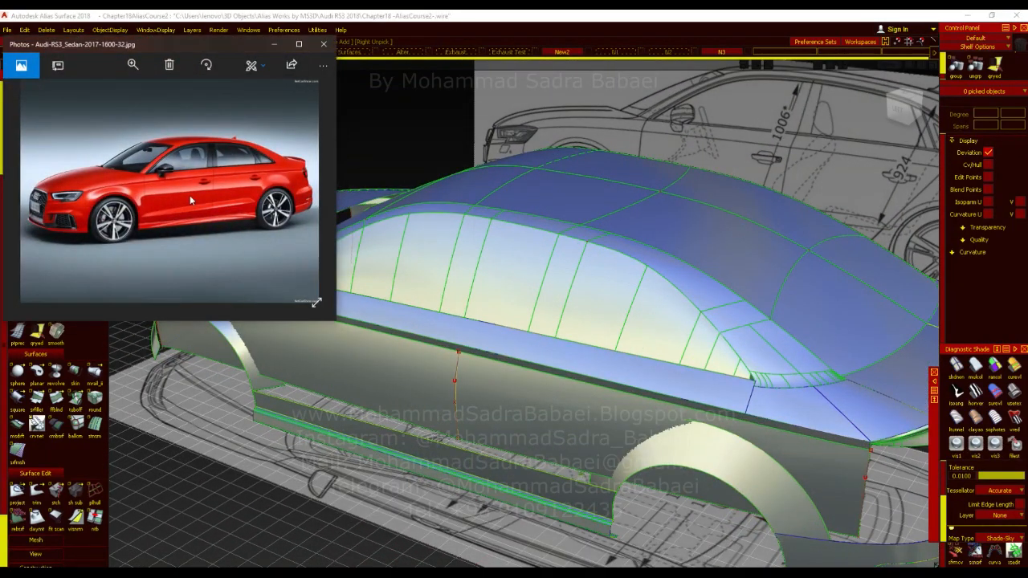
scroll(191, 195, up, 3)
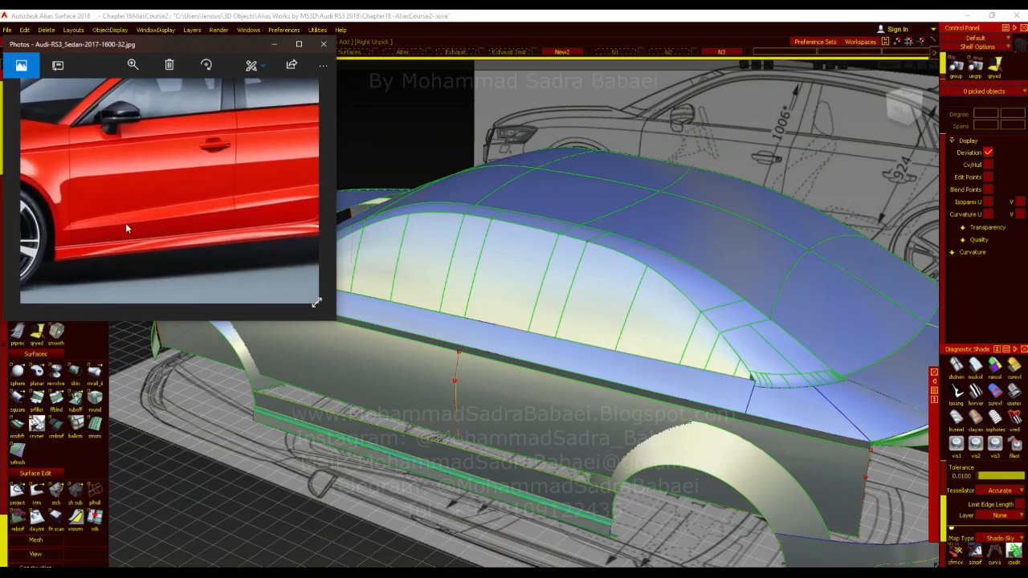
click(274, 44)
Create a multi-surface draft along the Y direction from the side skirt surface's upper edge, with shading turned off.
click(895, 112)
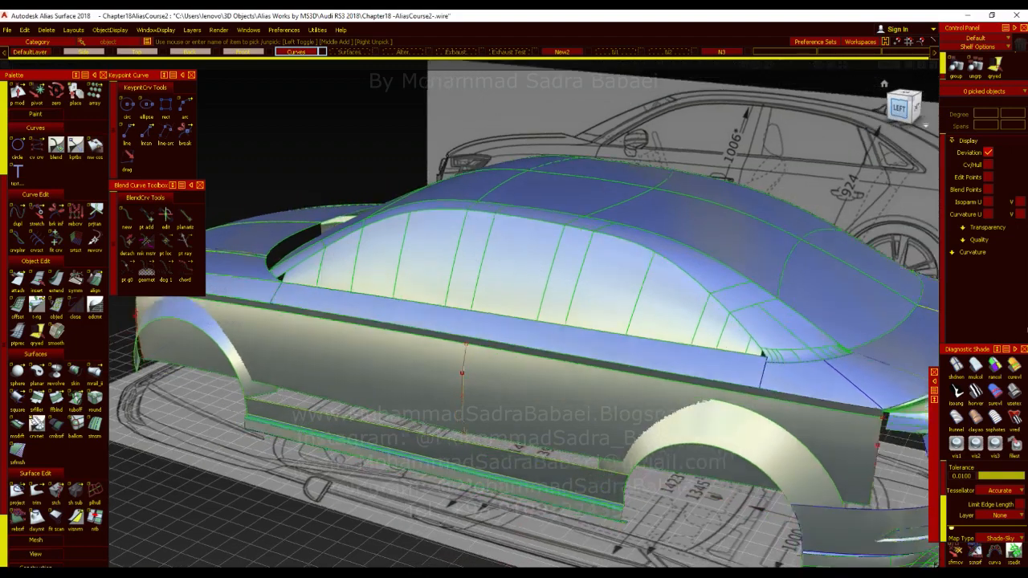
click(956, 367)
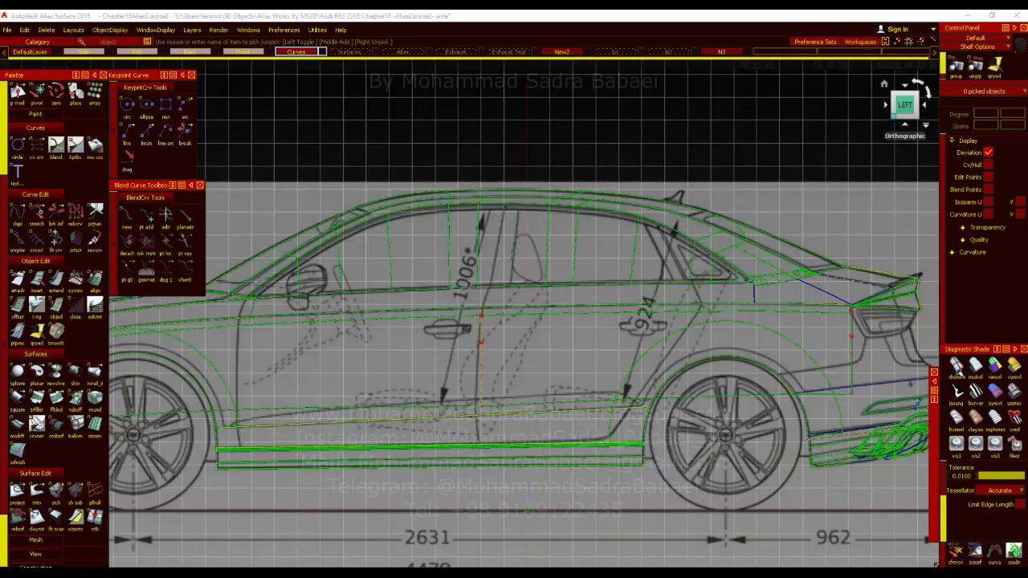
click(18, 427)
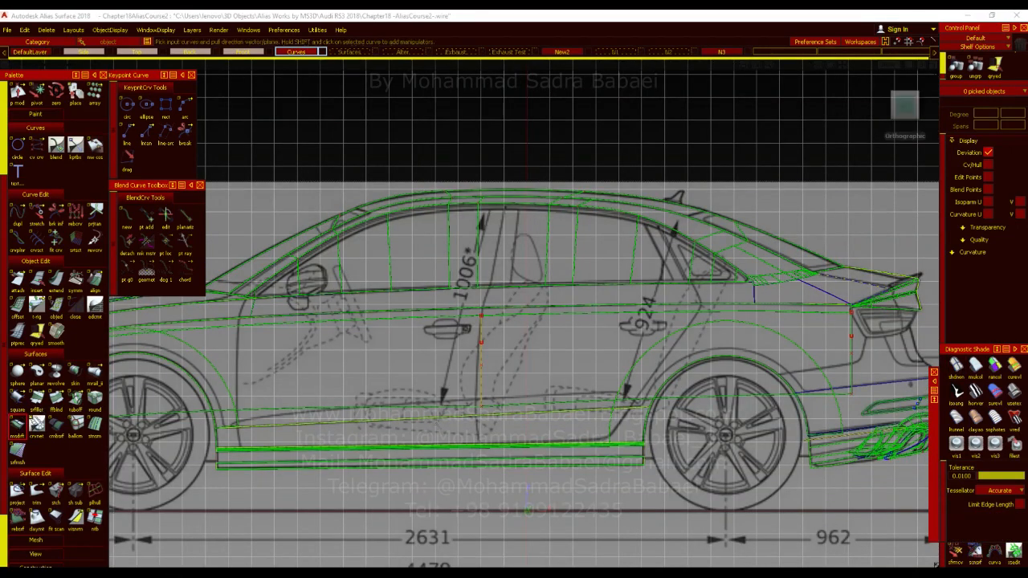
click(434, 426)
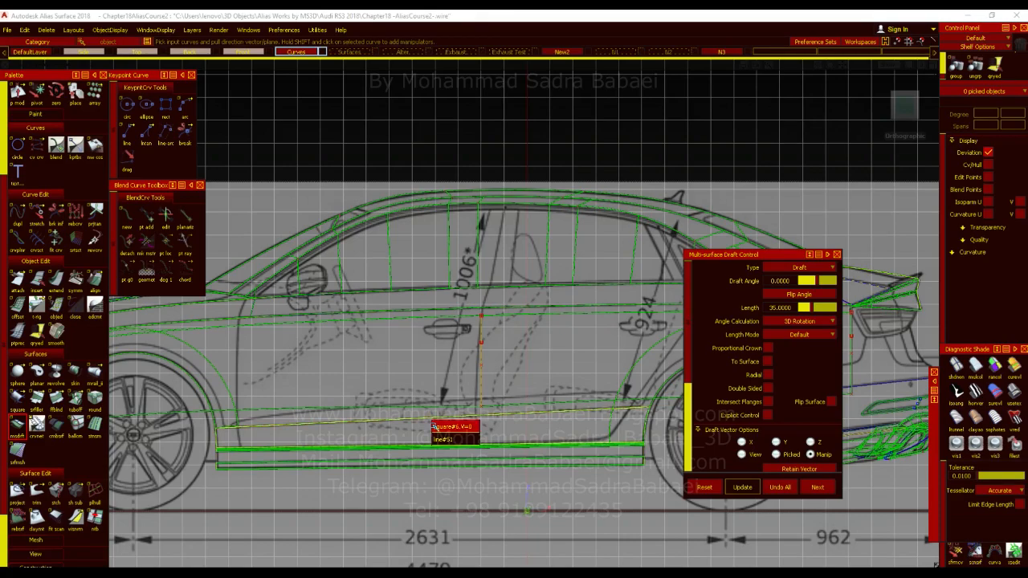
click(434, 427)
alt+shift+drag(435, 426, 377, 474)
click(419, 469)
click(434, 427)
alt+shift+drag(435, 427, 374, 397)
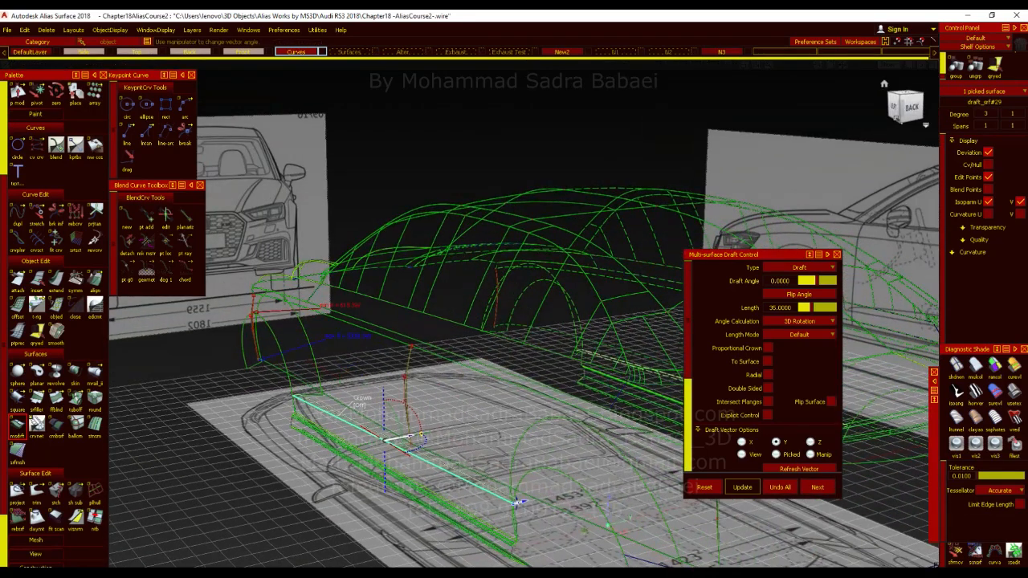
Set the side skirt draft's length to 80 and then 125, and tilt its direction to a sweep angle of about 26 degrees.
click(910, 113)
click(772, 309)
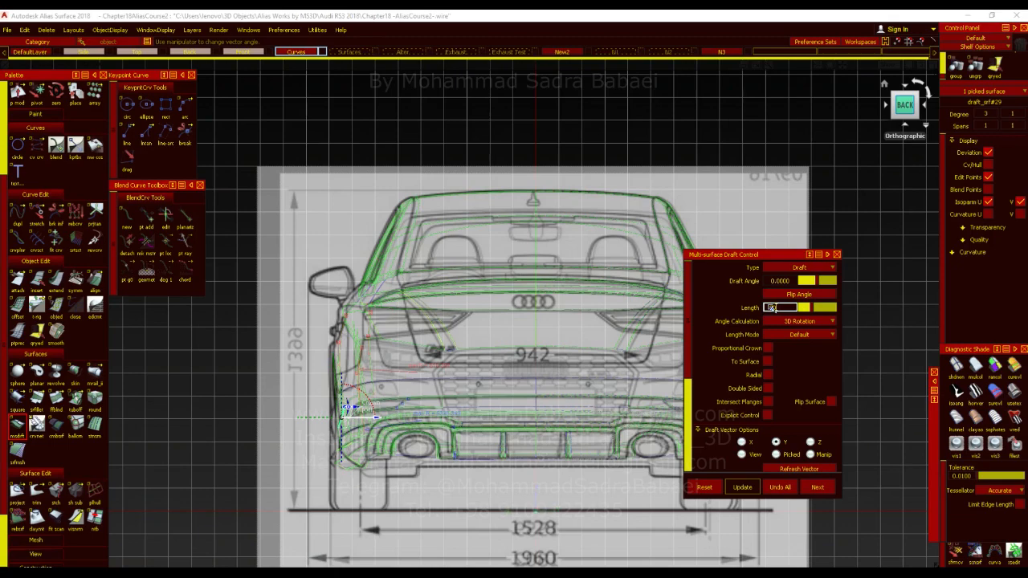
text(80)
key(Return)
alt+shift+right_drag(391, 431, 476, 408)
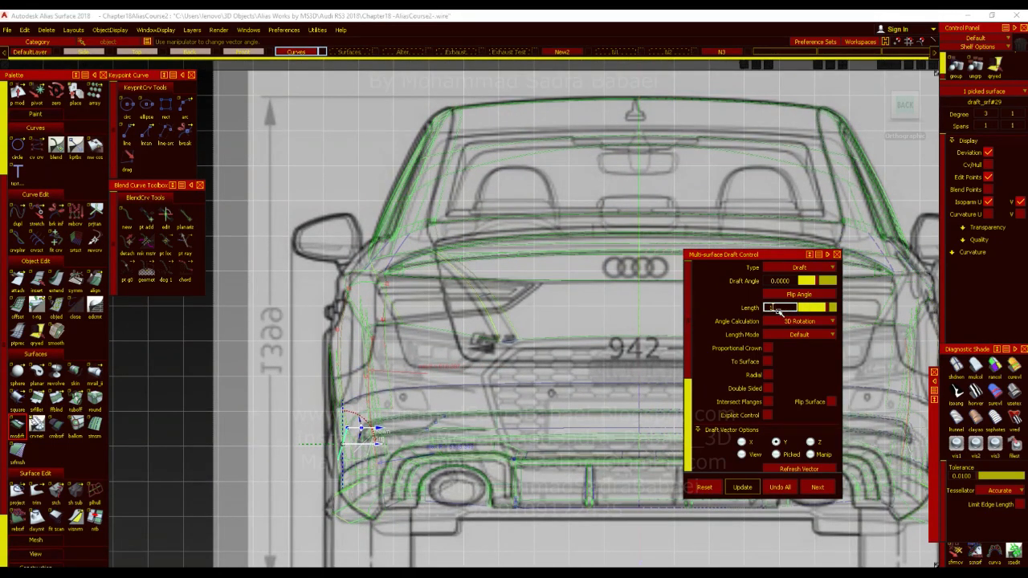
key(Return)
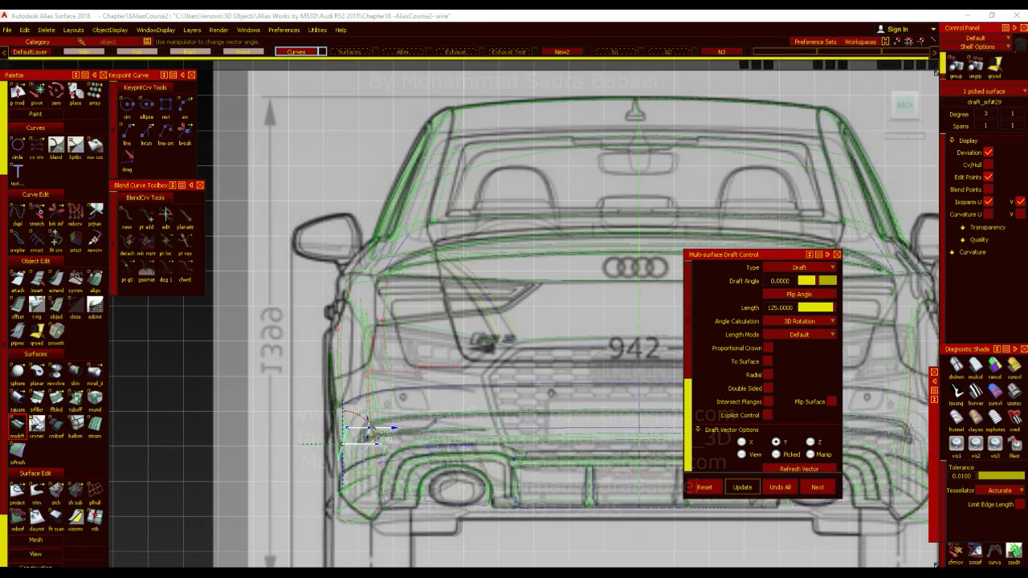
drag(366, 422, 363, 416)
alt+shift+click(923, 119)
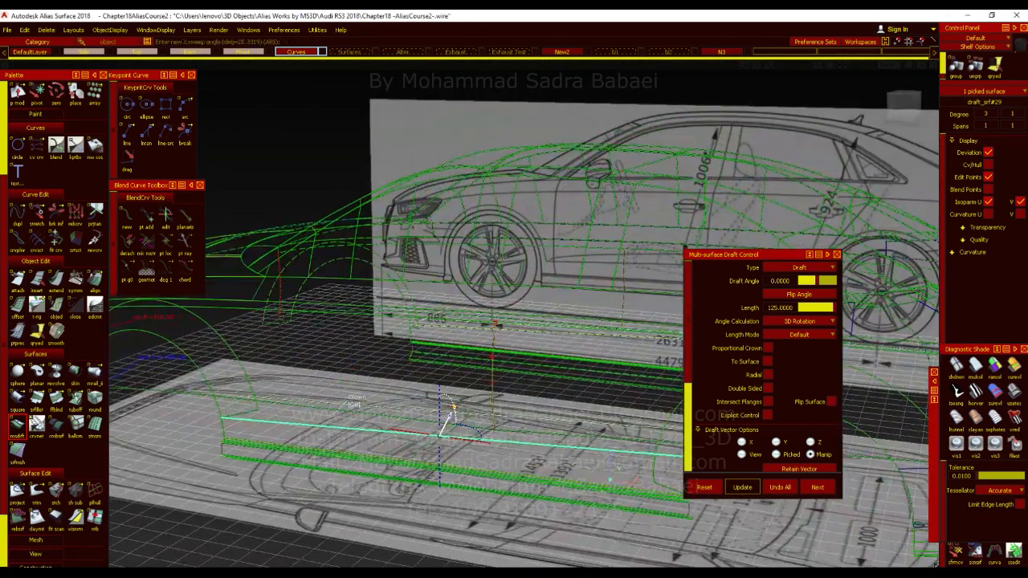
ctrl+shift+drag(481, 331, 481, 353)
Shade the model and examine where the drafted side skirt ledge meets the body side from several angles.
click(1002, 394)
click(1001, 394)
click(1008, 392)
mouse_move(514, 353)
alt+shift+mouse_down()
mouse_move(360, 360)
mouse_move(331, 409)
mouse_move(581, 448)
mouse_move(446, 391)
mouse_move(327, 411)
alt+shift+mouse_up()
alt+shift+right_drag(517, 449, 535, 427)
alt+shift+drag(535, 427, 441, 409)
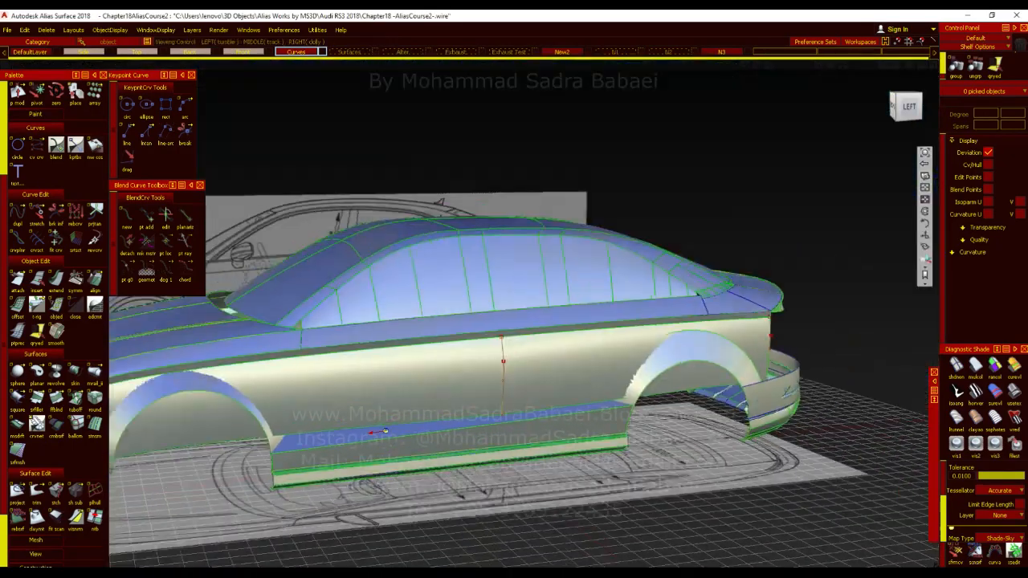
alt+shift+drag(441, 405, 441, 435)
alt+shift+right_drag(440, 435, 470, 424)
alt+shift+drag(470, 424, 356, 443)
click(356, 443)
alt+shift+drag(304, 473, 447, 336)
Compare the drafted side skirt ledge with the side blueprint in unshaded and shaded display, then check it from the rear.
click(905, 107)
click(956, 370)
click(356, 450)
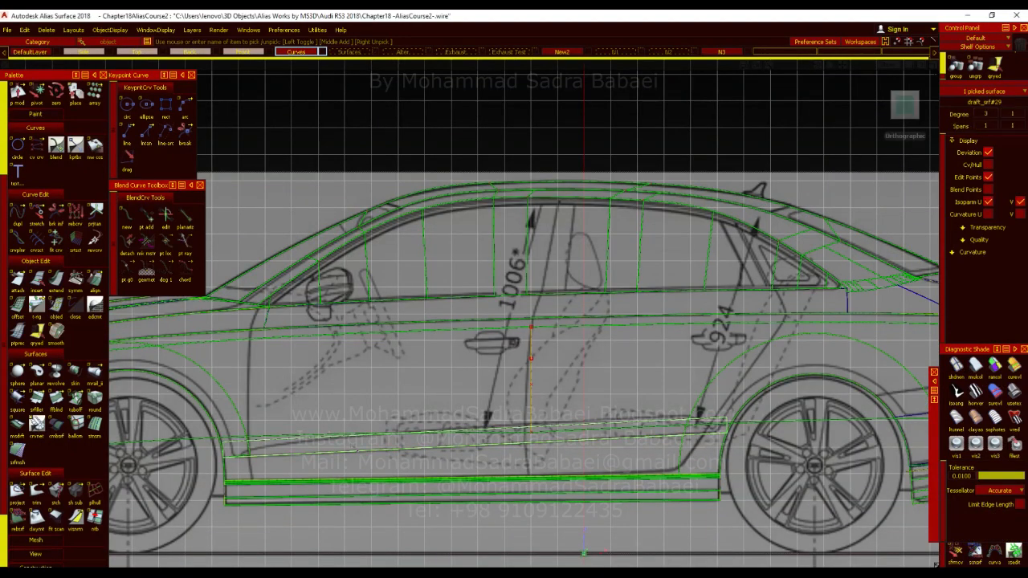
alt+shift+right_drag(429, 404, 450, 404)
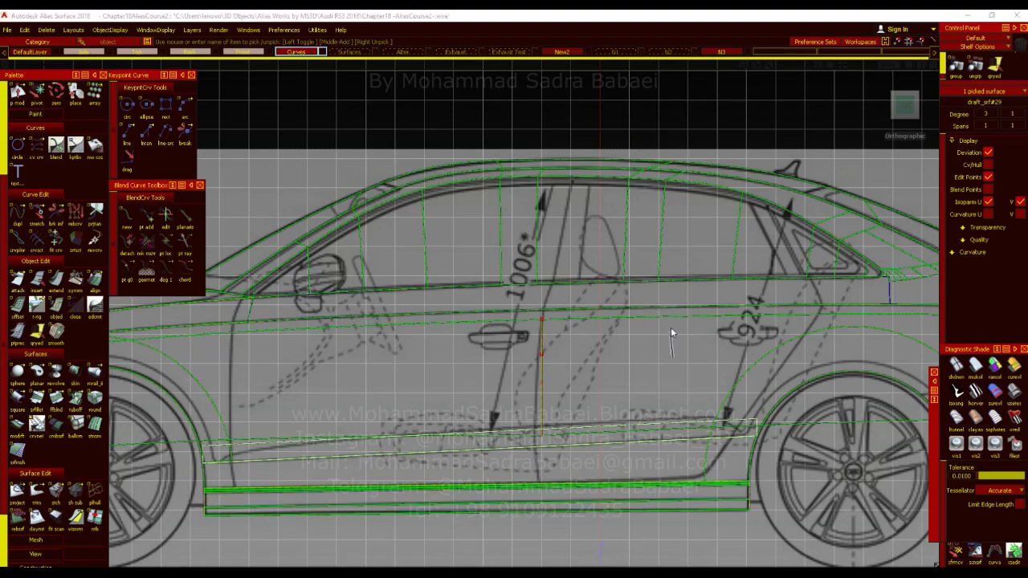
ctrl+shift+drag(672, 333, 673, 420)
click(1014, 395)
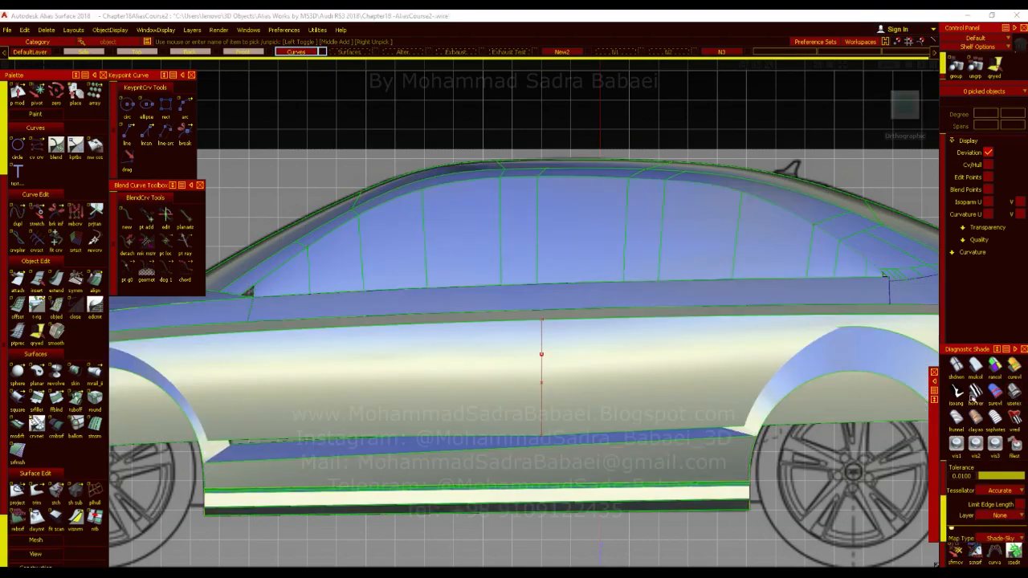
alt+shift+drag(498, 397, 303, 404)
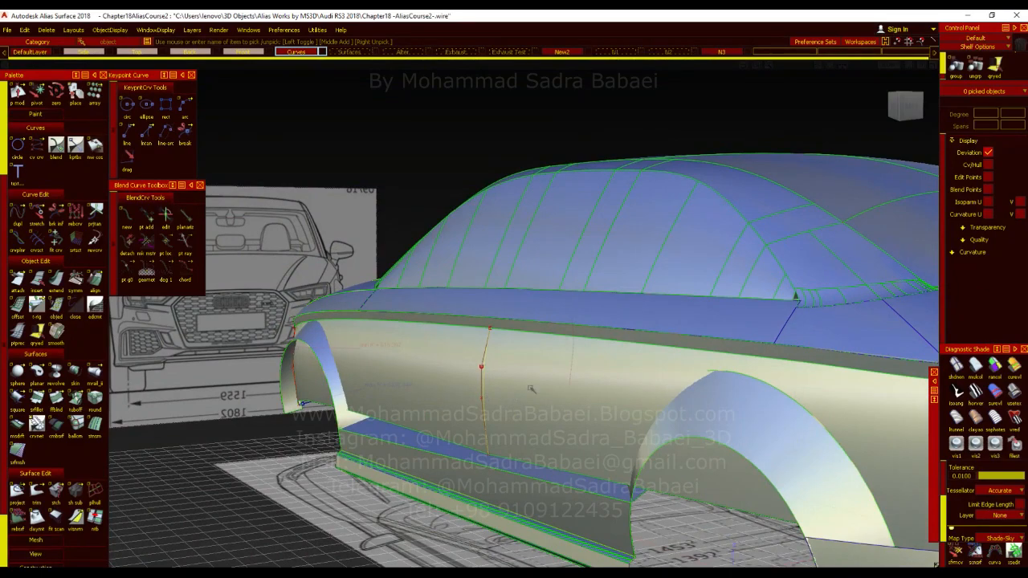
alt+shift+drag(301, 404, 252, 309)
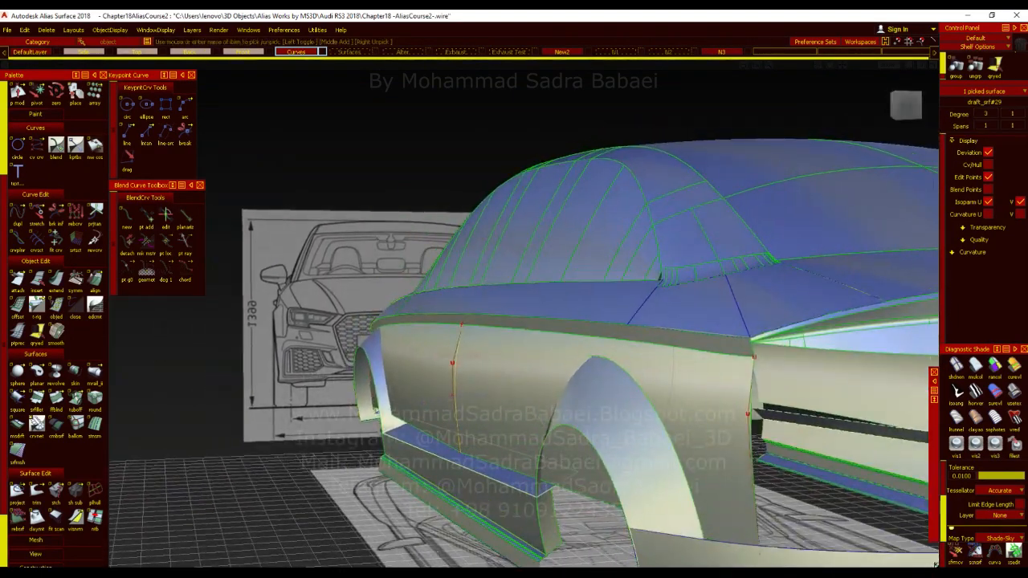
Browse the Audi RS3 reference photos and examine the lower door and side skirt area up close.
key(alt+Tab)
key(Right)
key(Right)
key(Right)
key(Left)
scroll(260, 224, up, 3)
scroll(260, 223, up, 5)
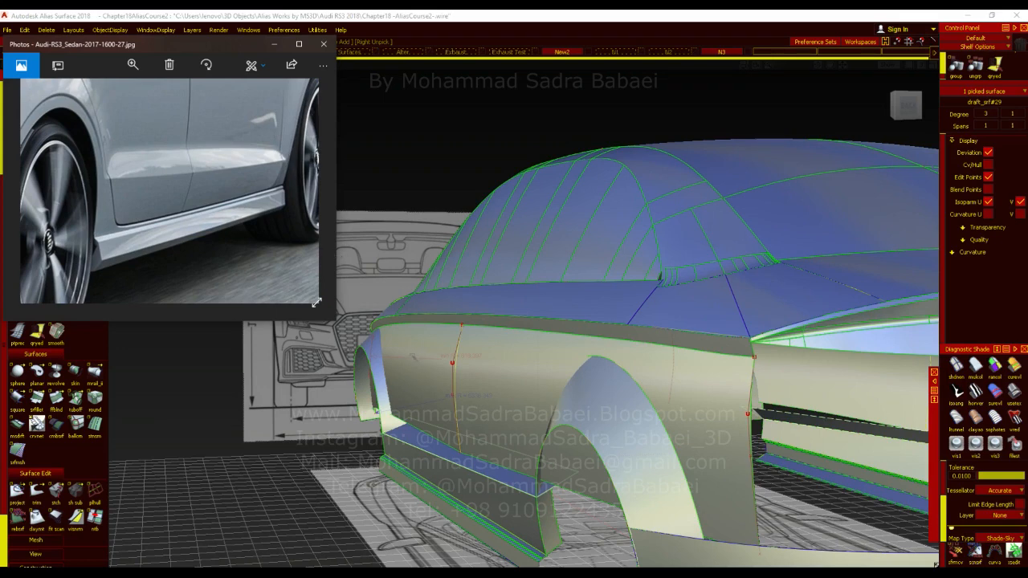
Tilt the side skirt draft's direction to a sweep angle of about 36 degrees.
ctrl+shift+drag(397, 454, 392, 412)
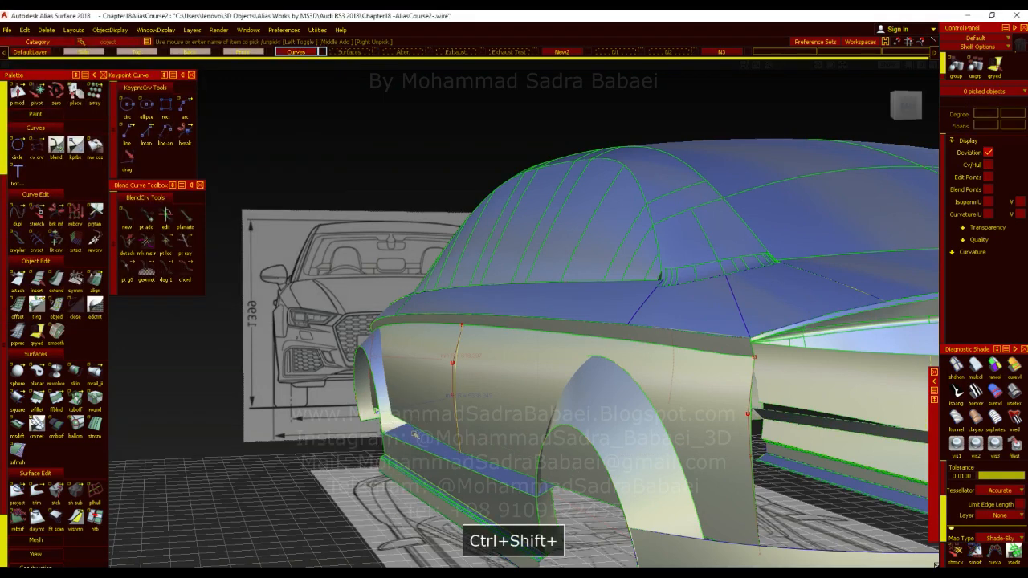
click(18, 423)
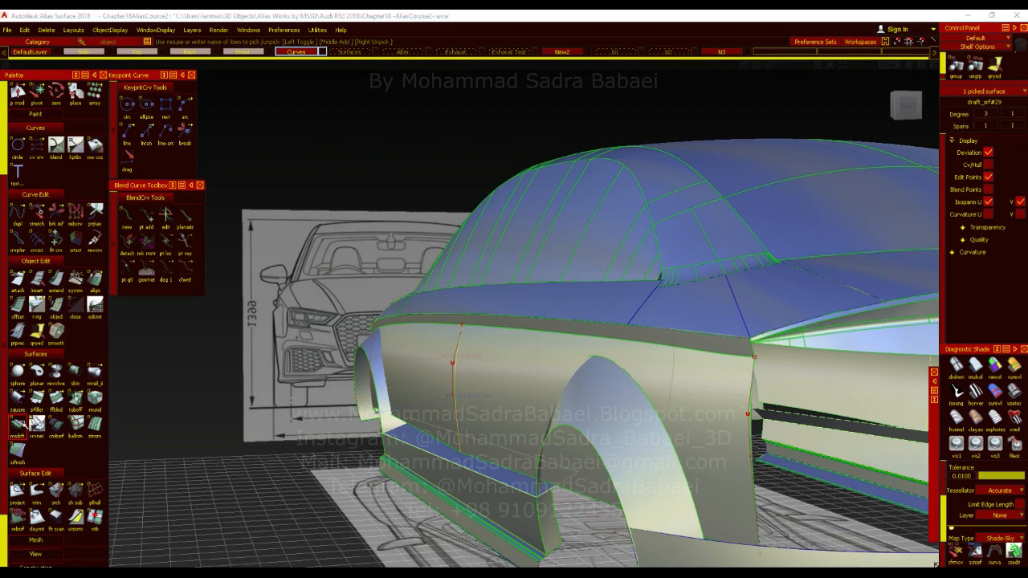
click(450, 440)
drag(469, 428, 472, 423)
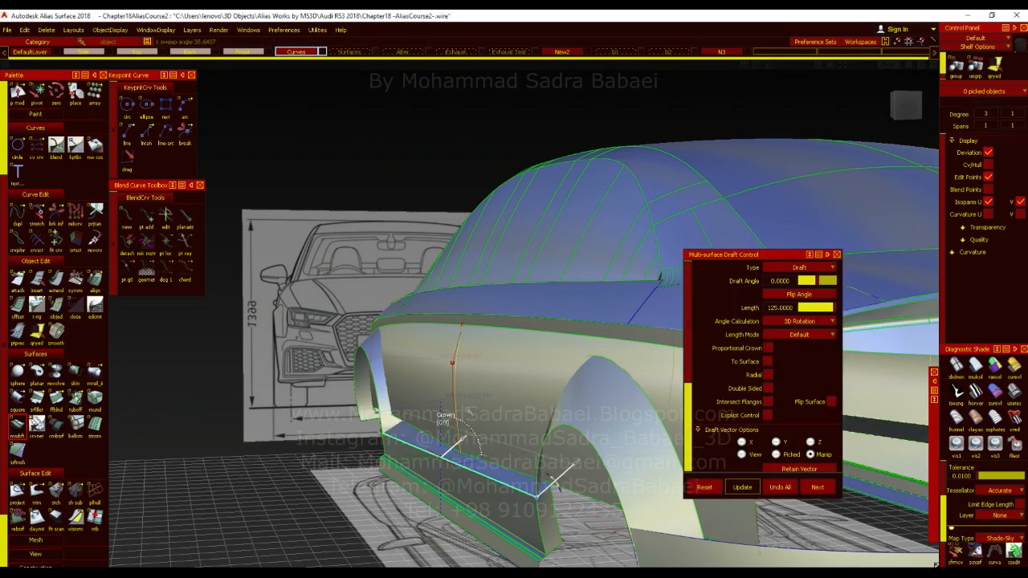
ctrl+shift+drag(394, 346, 407, 394)
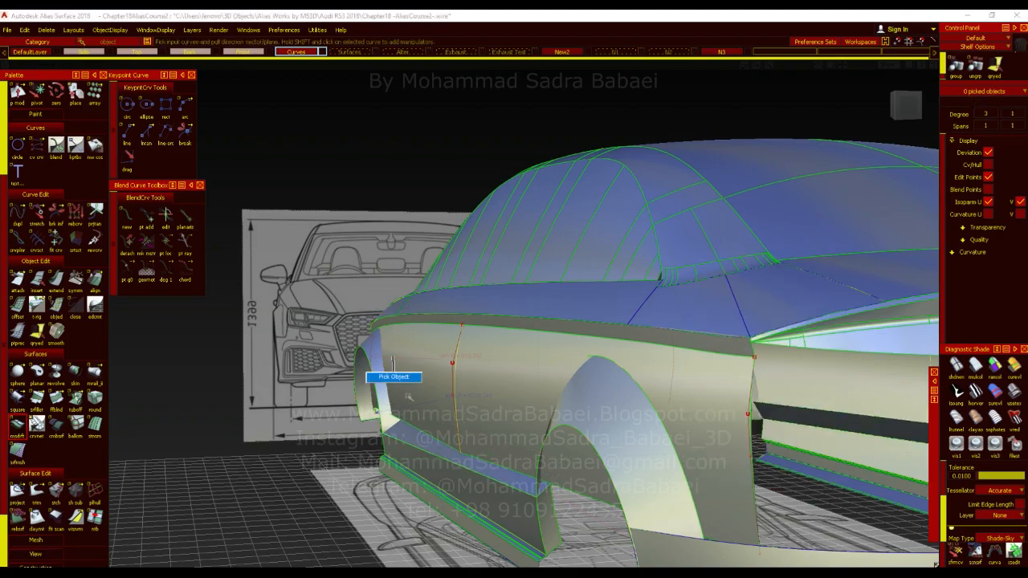
Compare the far side's skirt ledge near the front flare with the grey Audi RS3 reference photo.
alt+shift+right_drag(411, 395, 562, 418)
alt+shift+drag(562, 417, 481, 424)
alt+shift+middle_drag(482, 424, 424, 407)
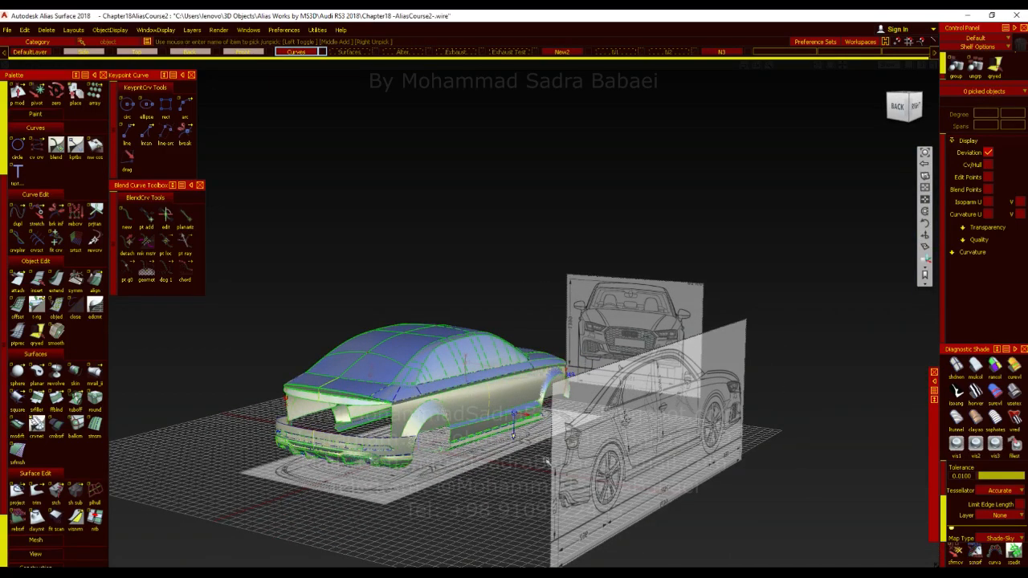
alt+shift+right_drag(514, 413, 477, 399)
alt+shift+drag(477, 399, 615, 398)
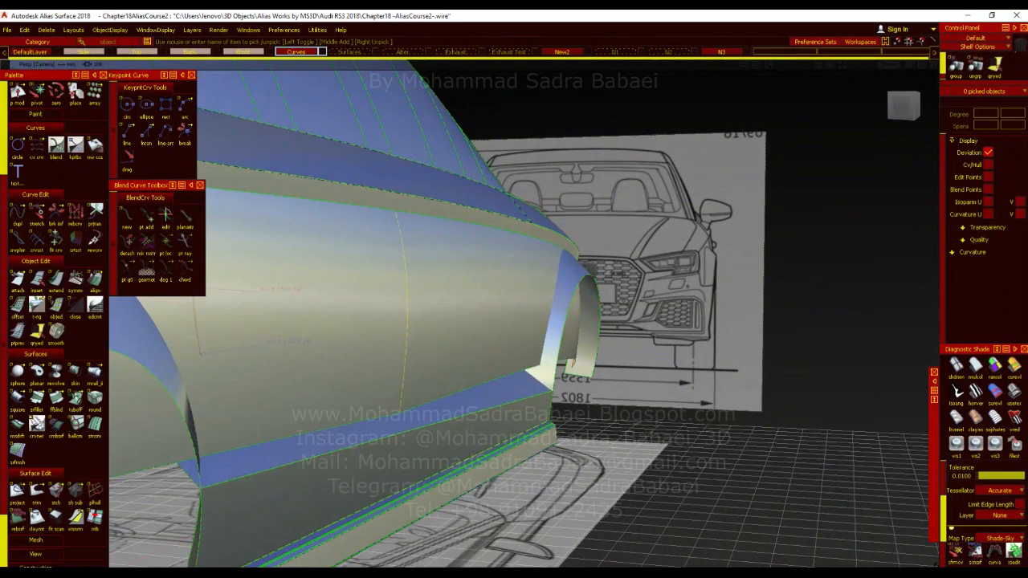
key(alt+Tab)
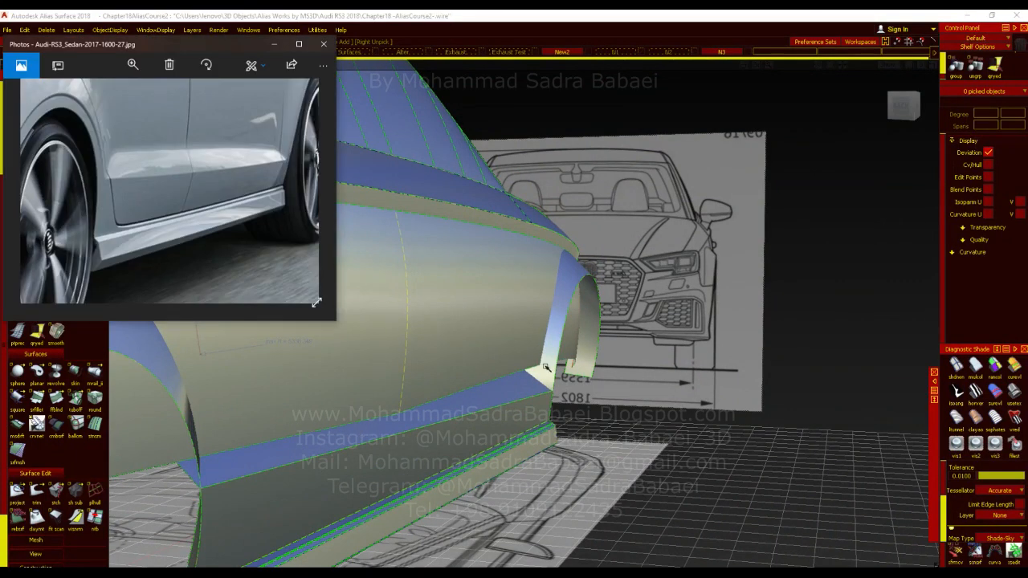
Steepen the side skirt draft's direction to a sweep angle of about 48 degrees and deselect the surface.
ctrl+shift+click(534, 391)
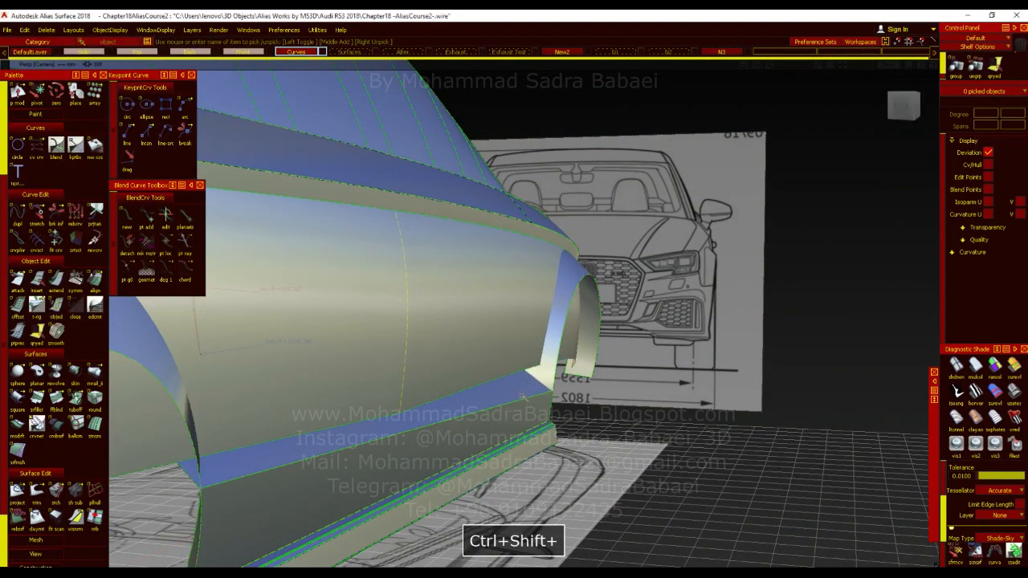
click(533, 391)
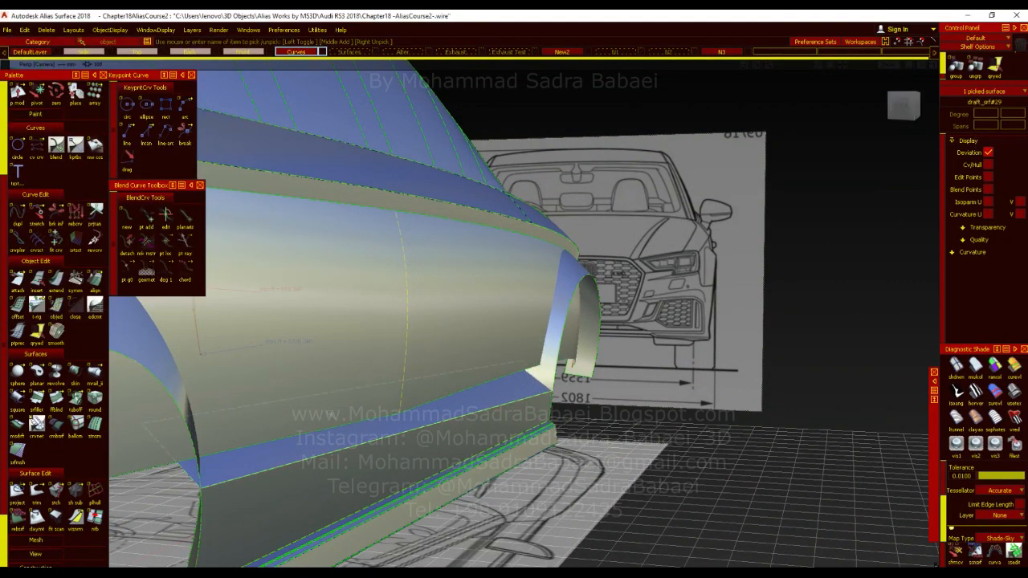
click(18, 424)
alt+shift+drag(494, 404, 278, 405)
click(211, 397)
drag(228, 408, 229, 406)
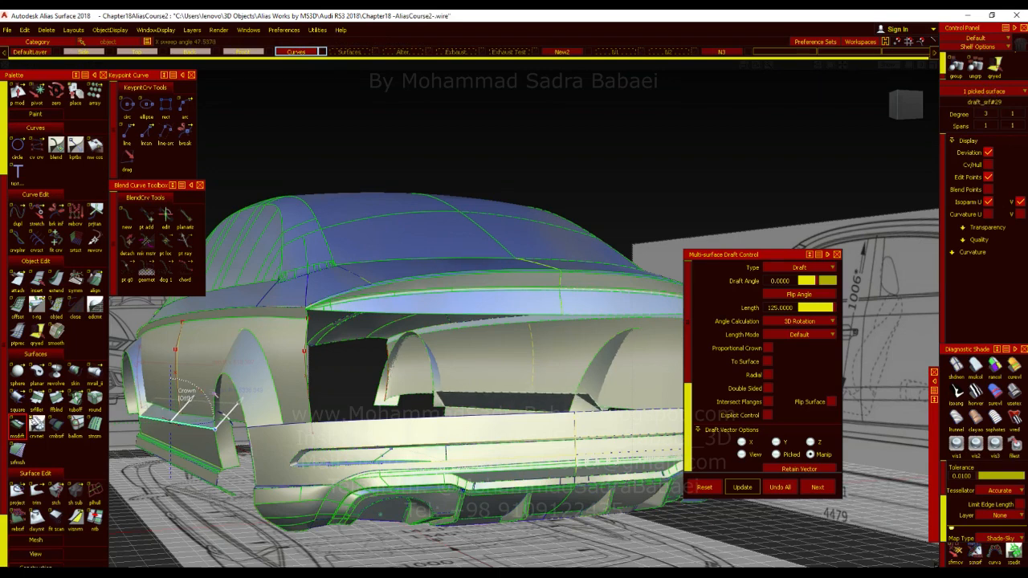
ctrl+shift+drag(573, 304, 570, 267)
Examine the steeper side skirt ledge from several angles and compare it with the doors in the grey car photo.
alt+shift+drag(852, 346, 654, 406)
alt+shift+middle_drag(654, 406, 627, 404)
alt+shift+right_drag(627, 404, 608, 405)
alt+shift+drag(608, 406, 649, 357)
alt+shift+right_drag(649, 357, 659, 406)
alt+shift+drag(659, 405, 664, 412)
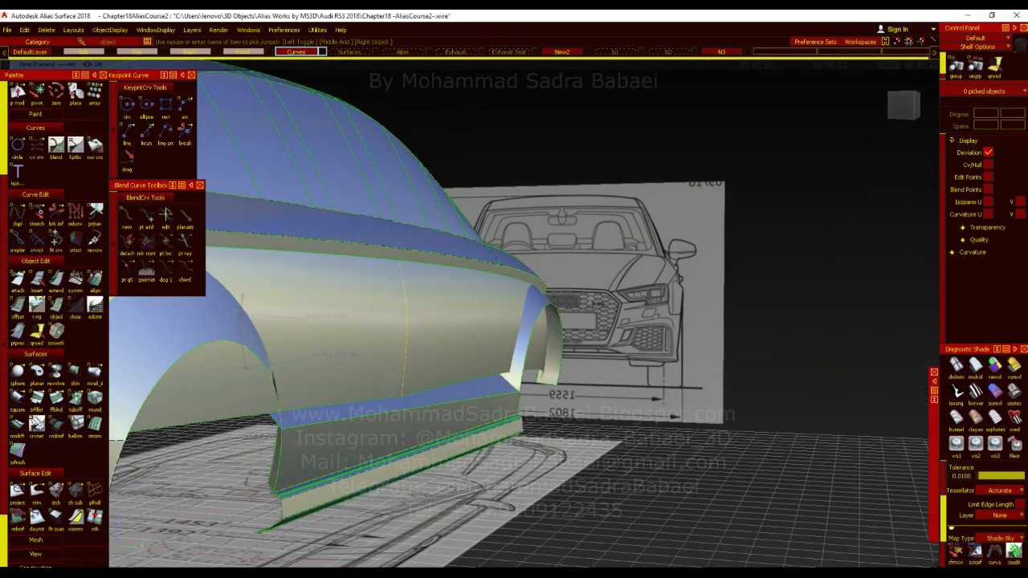
key(alt+Tab)
drag(273, 177, 255, 222)
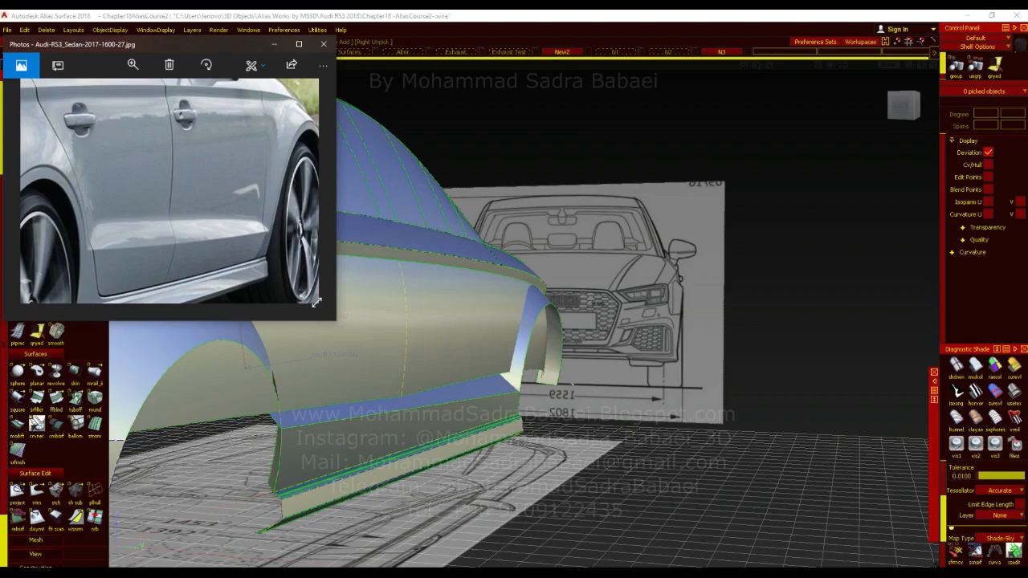
click(277, 46)
alt+shift+drag(385, 330, 541, 358)
alt+shift+right_drag(495, 327, 511, 391)
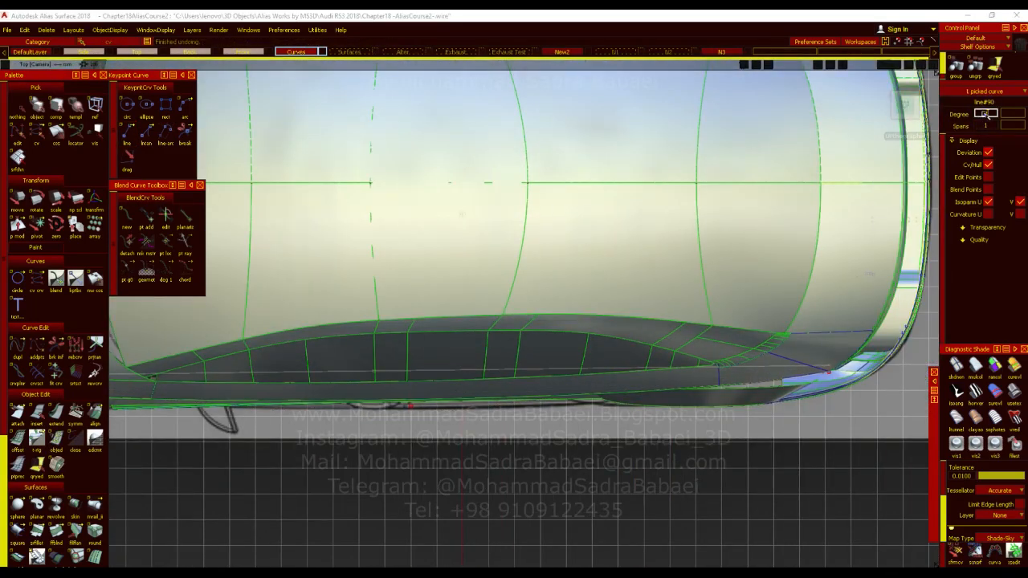
Set the picked line's degree to 3.
text(3)
key(Return)
drag(336, 452, 358, 485)
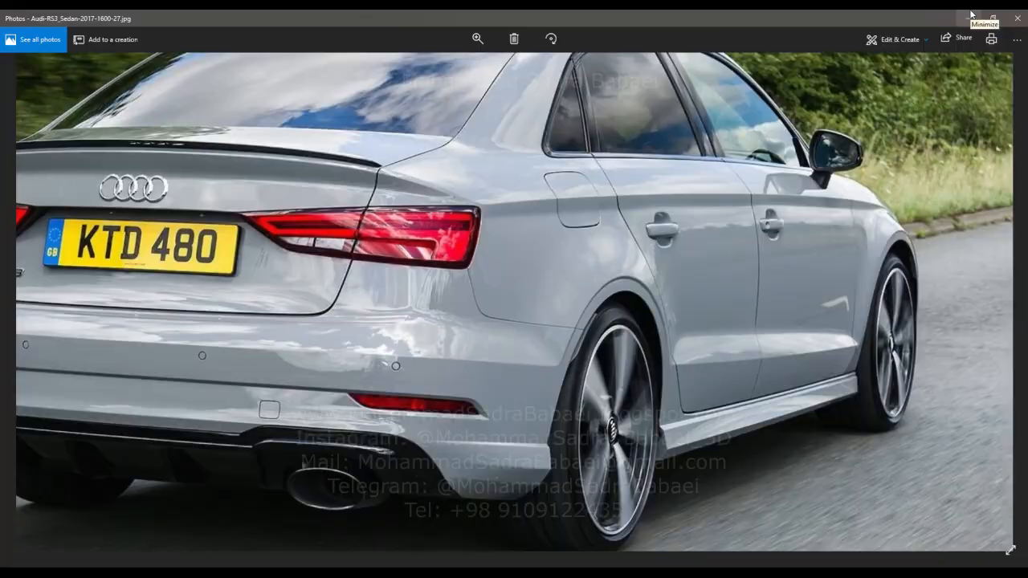
Return to Alias from the enlarged rear reference photo and deselect the two picked curves.
click(970, 14)
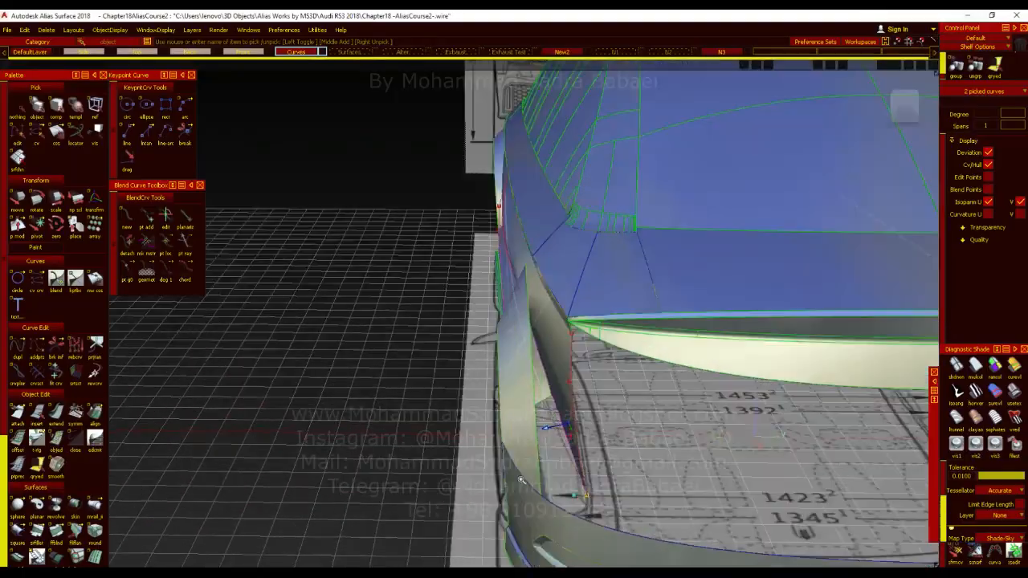
alt+shift+drag(690, 464, 523, 345)
mouse_move(571, 271)
ctrl+shift+mouse_down()
mouse_move(603, 259)
mouse_move(572, 270)
ctrl+shift+mouse_up()
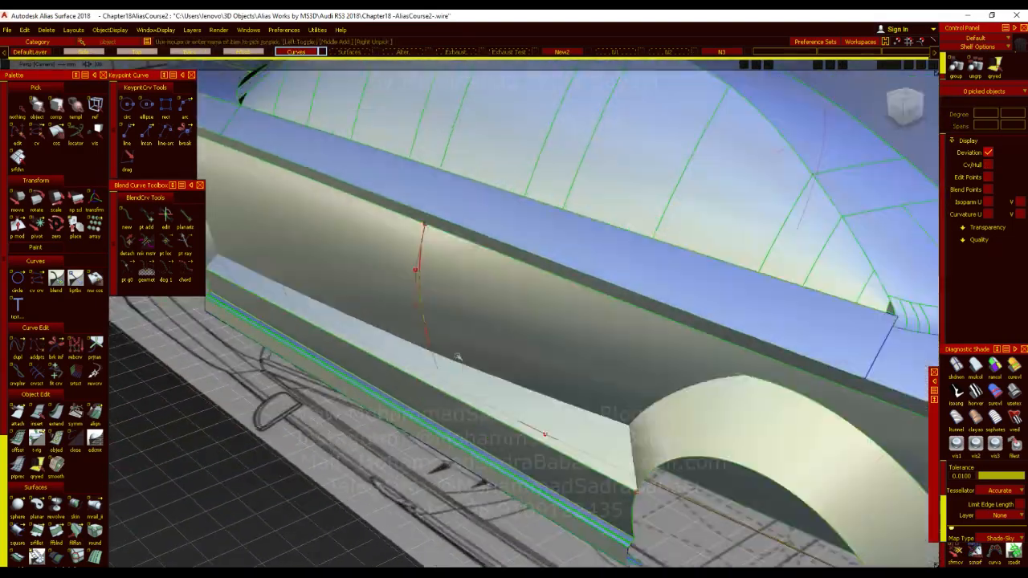
Inspect the door's vertical profile line down to the skirt ledge, and check the body side against the red car's rear photo.
alt+shift+drag(458, 357, 872, 425)
ctrl+shift+drag(597, 303, 601, 254)
alt+shift+right_drag(601, 254, 503, 390)
alt+shift+drag(503, 390, 332, 365)
mouse_move(652, 419)
ctrl+shift+mouse_down()
mouse_move(652, 376)
mouse_move(654, 436)
mouse_move(673, 272)
ctrl+shift+mouse_up()
key(F5)
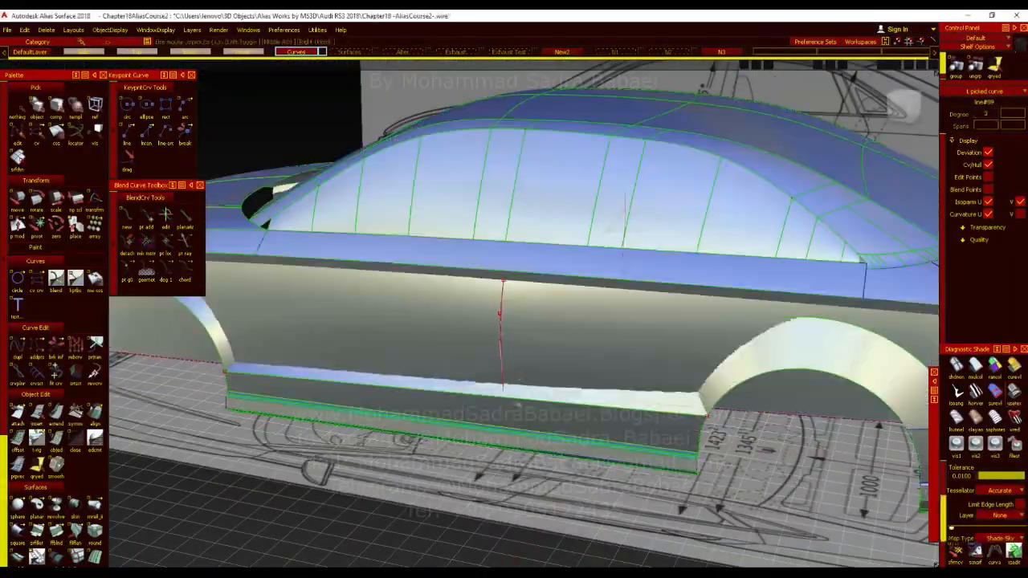
alt+shift+drag(291, 395, 547, 466)
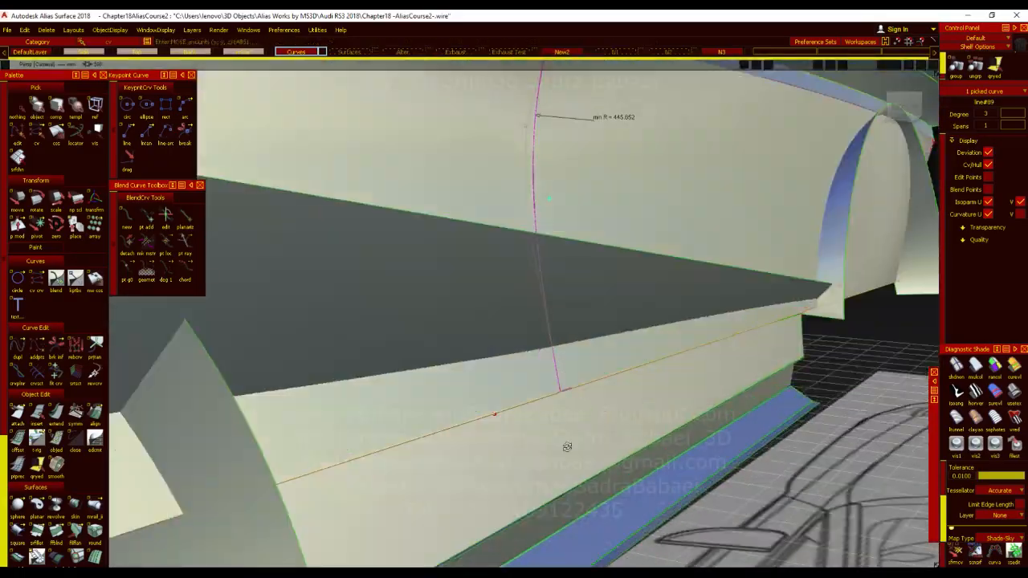
key(F5)
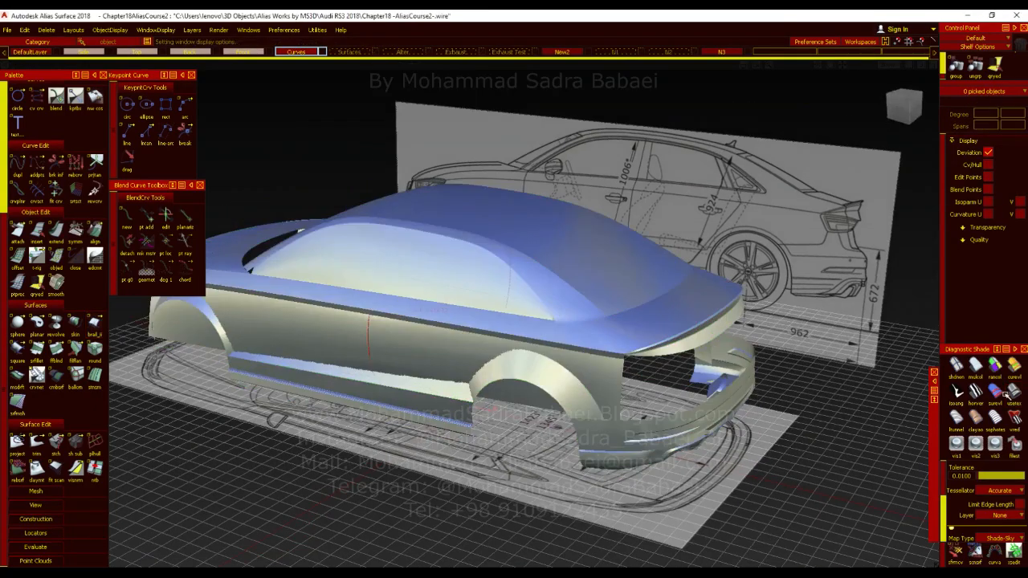
click(1008, 392)
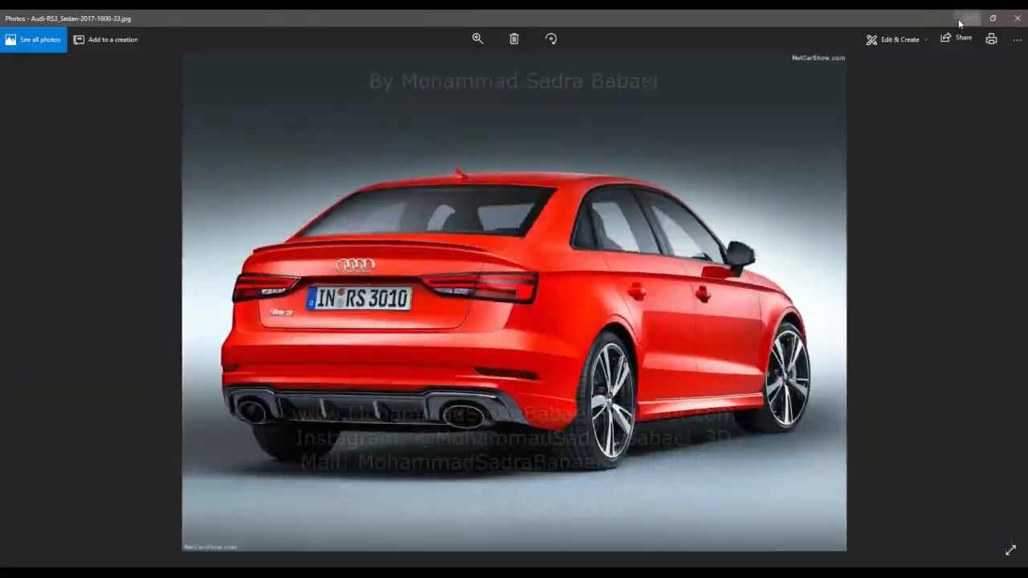
click(960, 24)
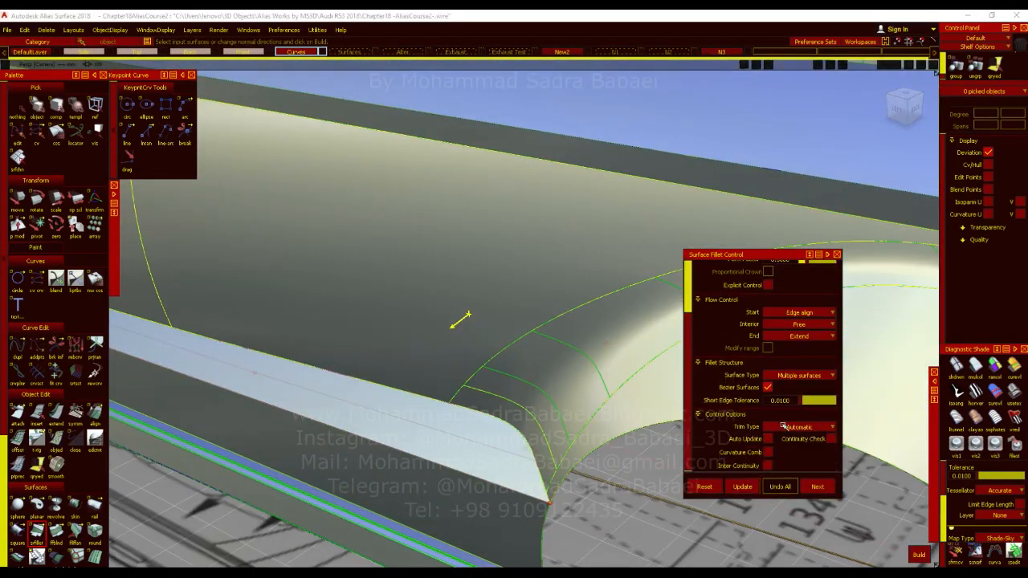
Try an automatically trimmed, auto-updating surface fillet between the door side and the skirt ledge.
scroll(783, 426, up, 3)
click(778, 304)
scroll(773, 442, down, 3)
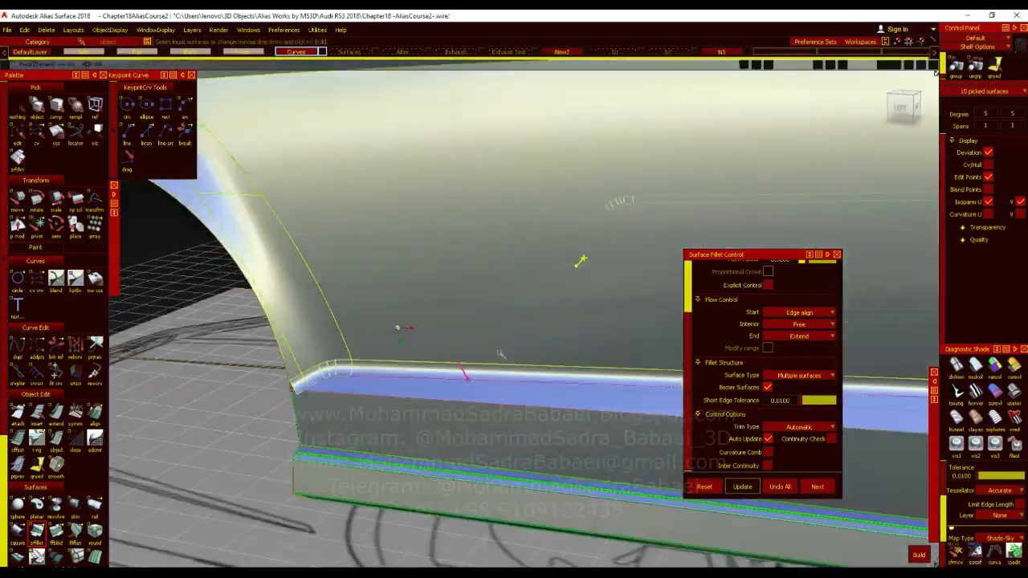
click(811, 336)
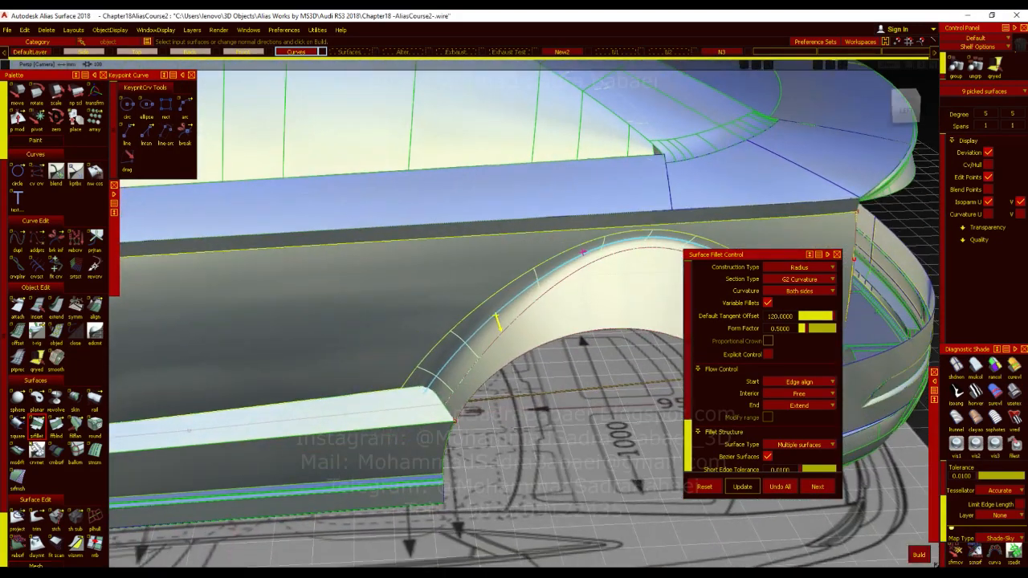
Rebuild the rear wheel arch's variable G2 Curvature fillet with the flow set to Edge align at both start and end.
alt+shift+right_drag(471, 369, 498, 327)
alt+shift+drag(498, 326, 511, 313)
alt+shift+right_drag(512, 312, 520, 403)
alt+shift+middle_drag(520, 404, 415, 487)
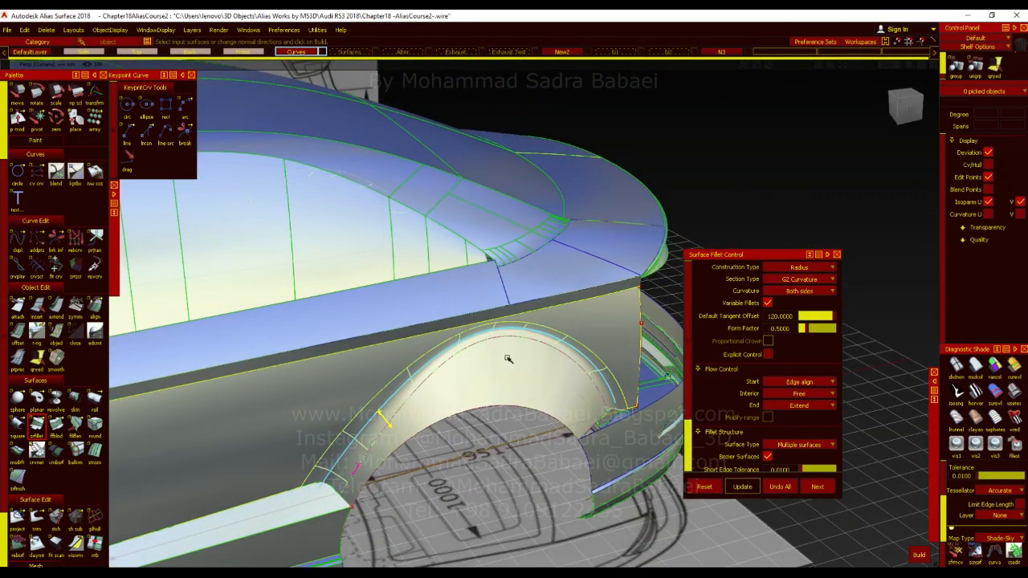
click(769, 303)
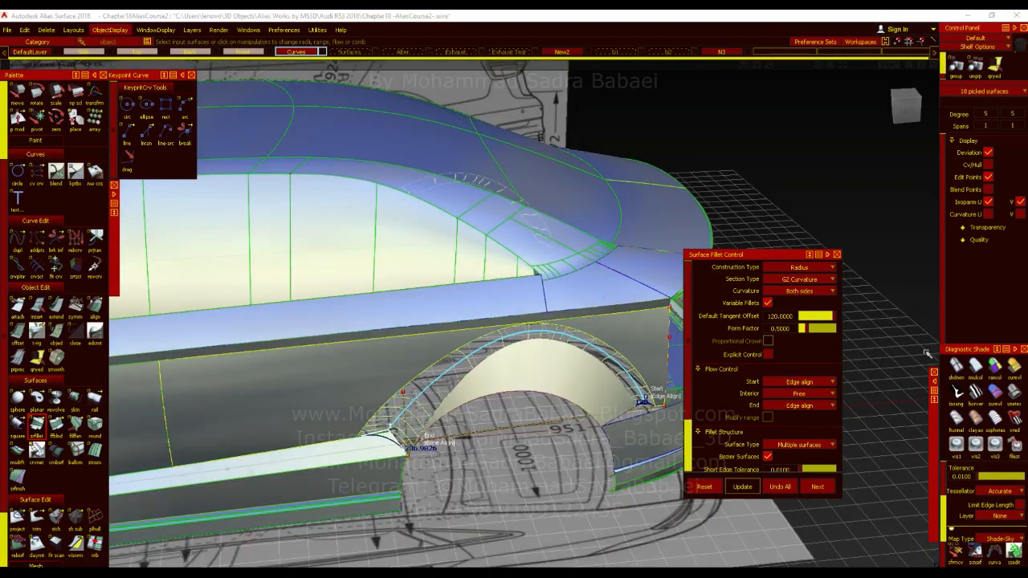
alt+shift+middle_drag(492, 500, 530, 386)
alt+shift+right_drag(498, 386, 594, 386)
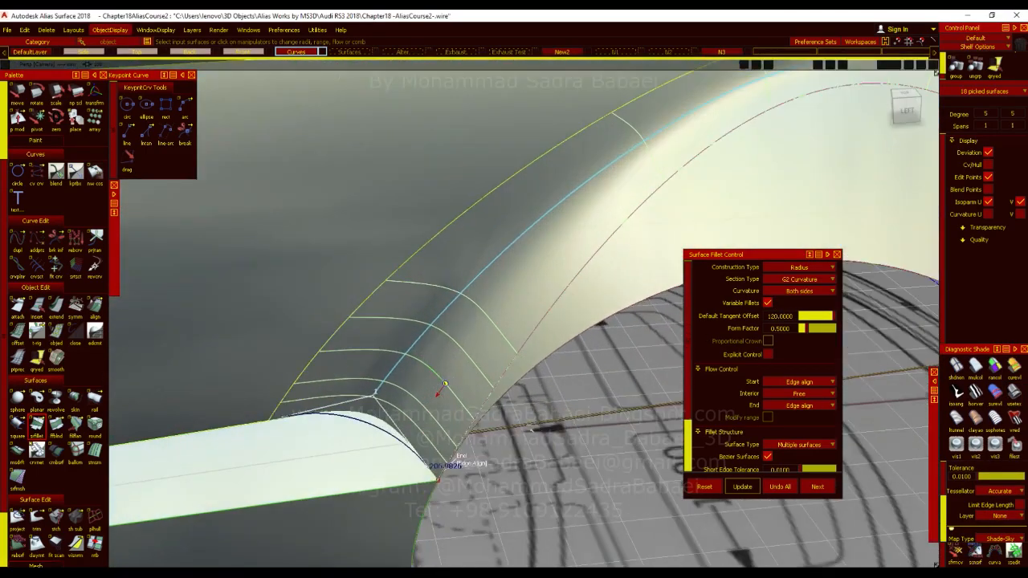
Examine the rear arch fillet where it runs into the skirt ledge and around to the rear bumper.
alt+shift+drag(547, 402, 474, 390)
key(ctrl+m)
alt+shift+right_drag(474, 390, 418, 386)
alt+shift+drag(498, 354, 491, 418)
key(ctrl+m)
alt+shift+right_drag(401, 426, 328, 435)
alt+shift+middle_drag(328, 435, 64, 514)
click(458, 420)
alt+shift+right_drag(453, 448, 578, 433)
alt+shift+drag(498, 402, 440, 410)
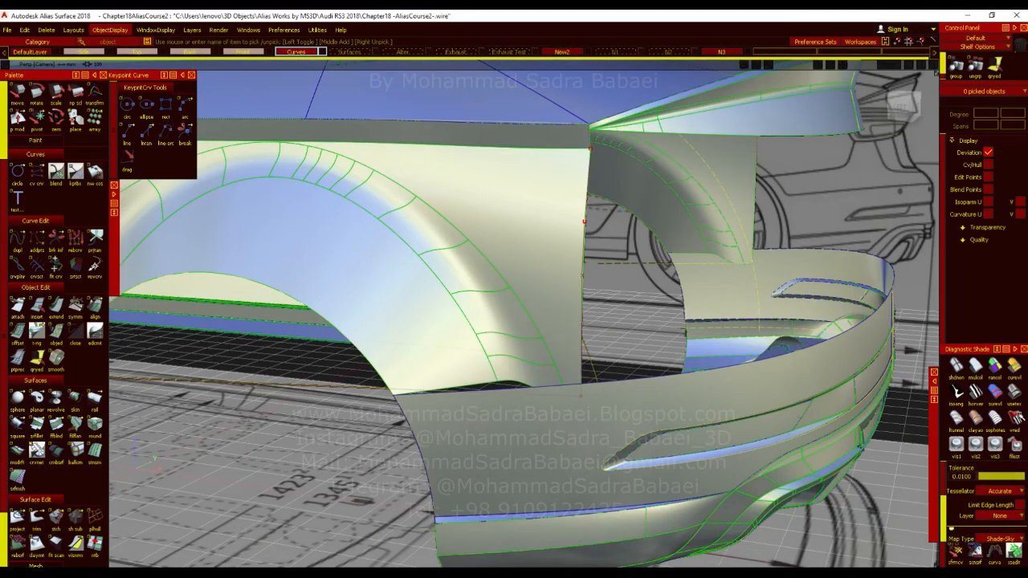
Check the filleted rear arch without the surface curves, save the model and show the curves again.
ctrl+shift+right_drag(601, 328, 501, 356)
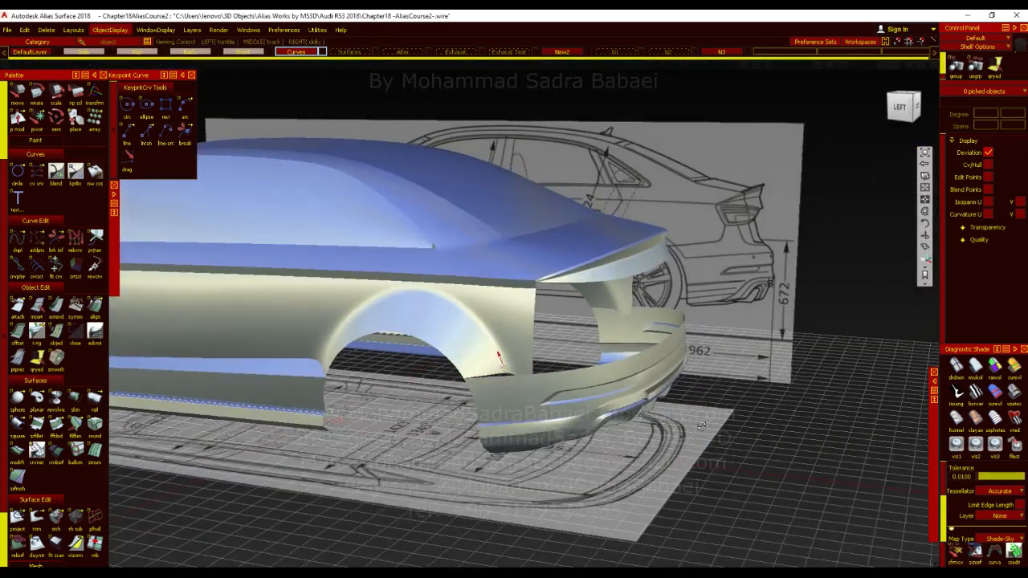
alt+shift+drag(501, 356, 540, 333)
alt+shift+right_drag(384, 448, 473, 439)
alt+shift+drag(473, 439, 423, 439)
key(ctrl+s)
ctrl+shift+right_drag(409, 380, 412, 402)
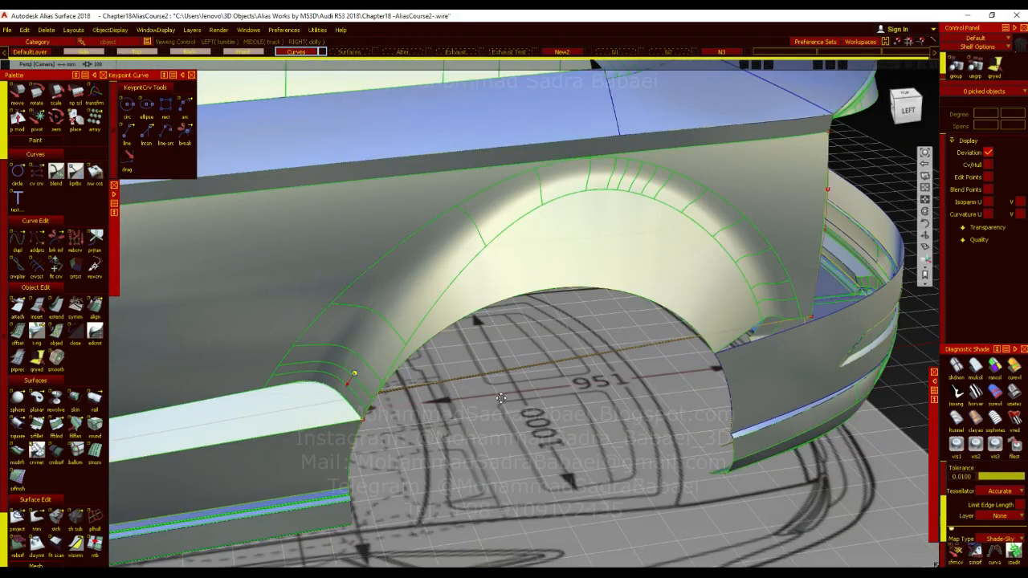
Start a new surface fillet with the door side and the adjoining arch fillet patches as input against the skirt ledge.
alt+shift+middle_drag(411, 402, 559, 360)
alt+shift+drag(559, 360, 494, 322)
double_click(33, 428)
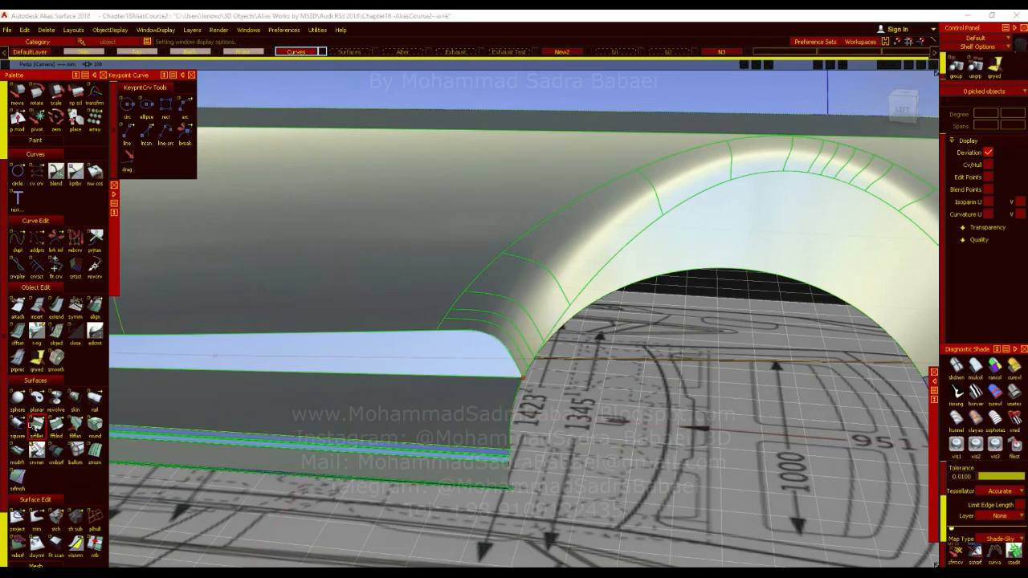
click(480, 328)
click(441, 330)
click(438, 325)
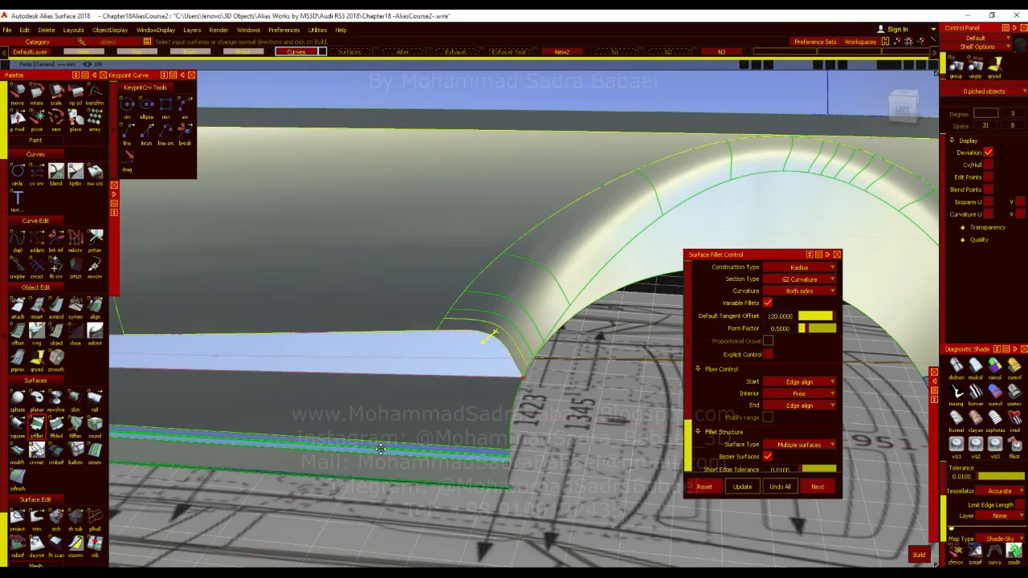
alt+shift+middle_drag(271, 447, 617, 445)
click(454, 315)
alt+shift+middle_drag(246, 422, 458, 393)
click(919, 554)
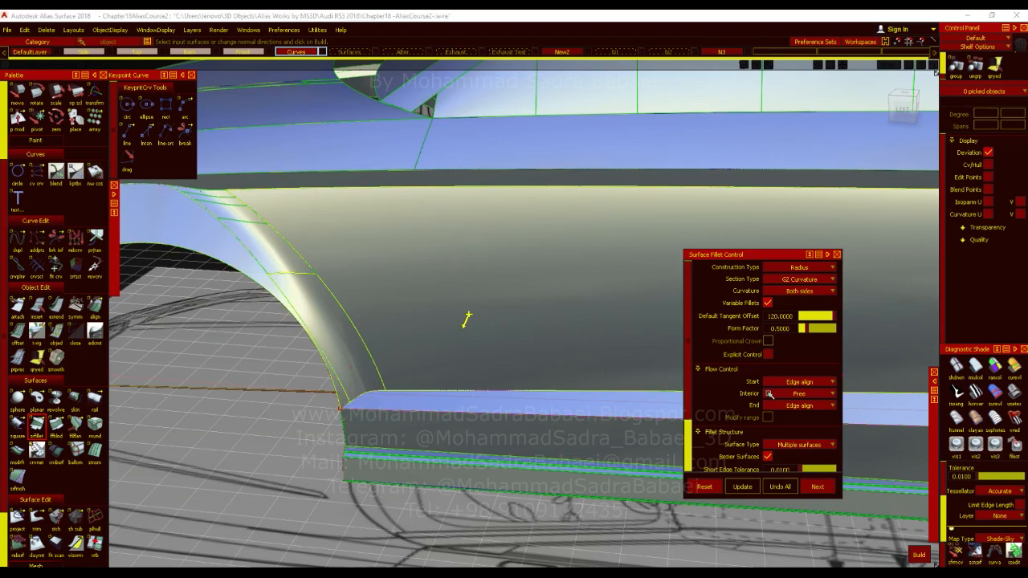
Make the skirt ledge fillet constant with a center radius of 15 and the G1 Tangent section type.
scroll(778, 404, down, 3)
scroll(776, 419, up, 3)
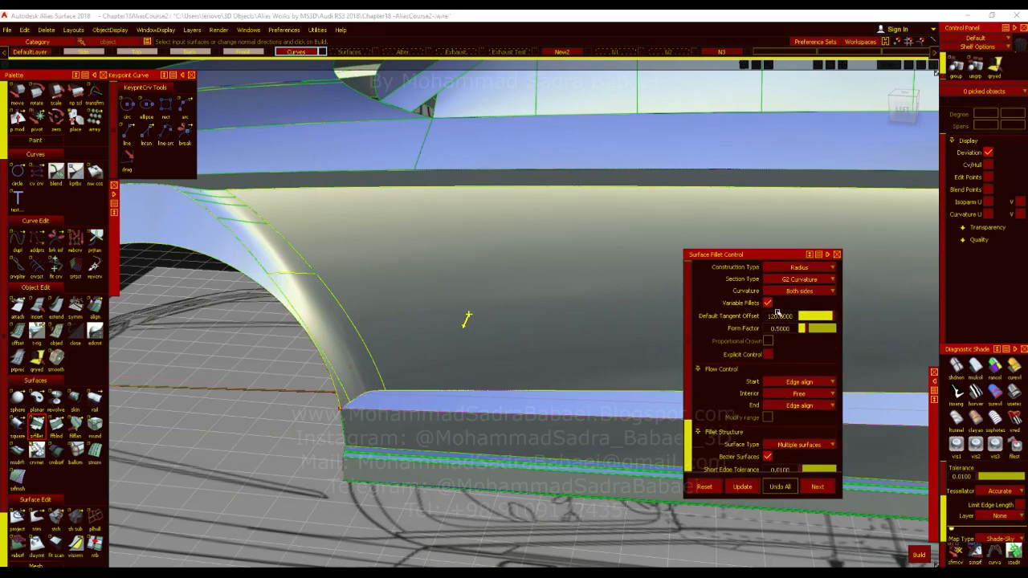
click(769, 301)
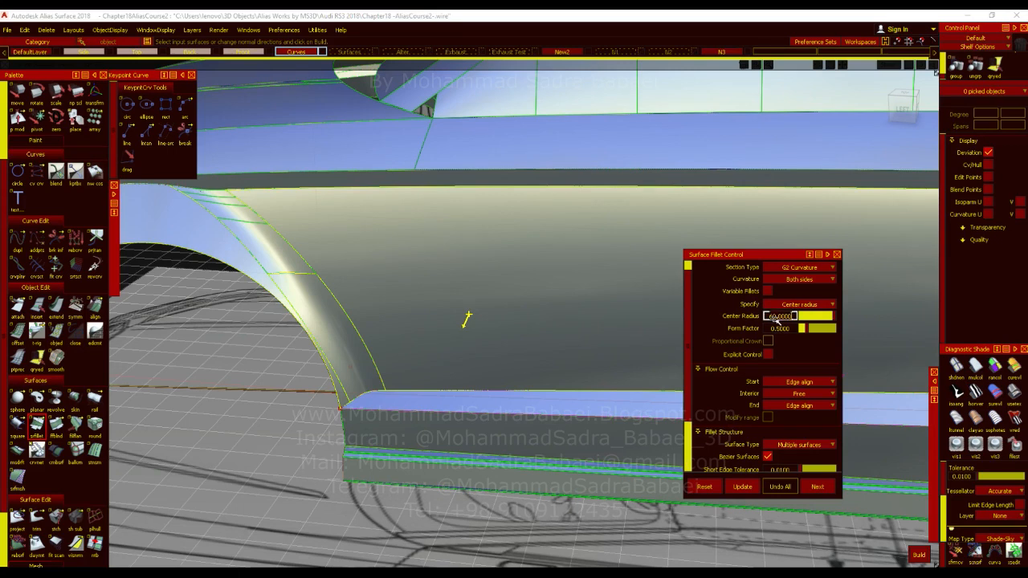
scroll(772, 394, down, 3)
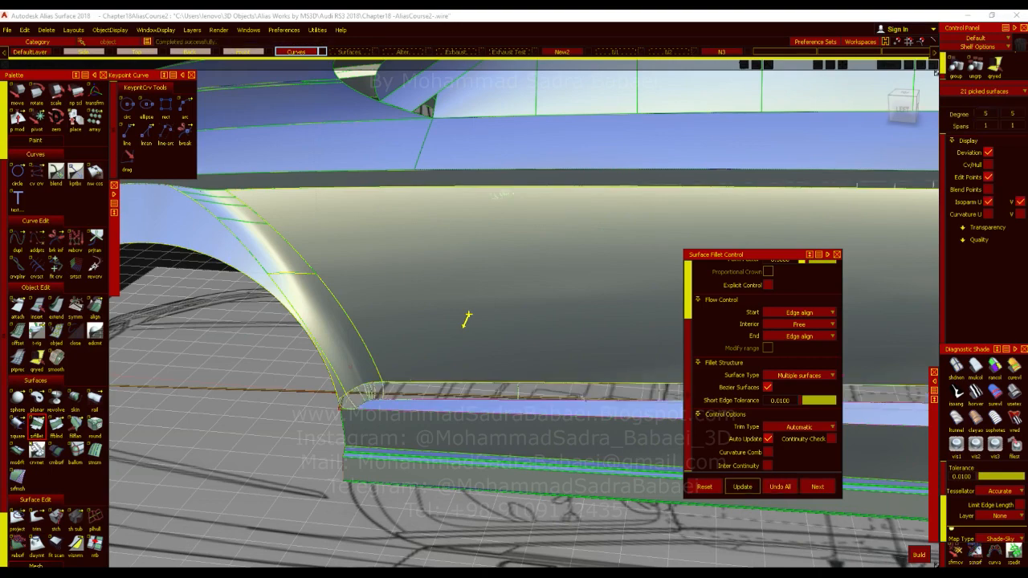
alt+shift+right_drag(514, 321, 386, 325)
alt+shift+middle_drag(386, 325, 262, 332)
scroll(813, 353, up, 3)
click(800, 268)
click(806, 299)
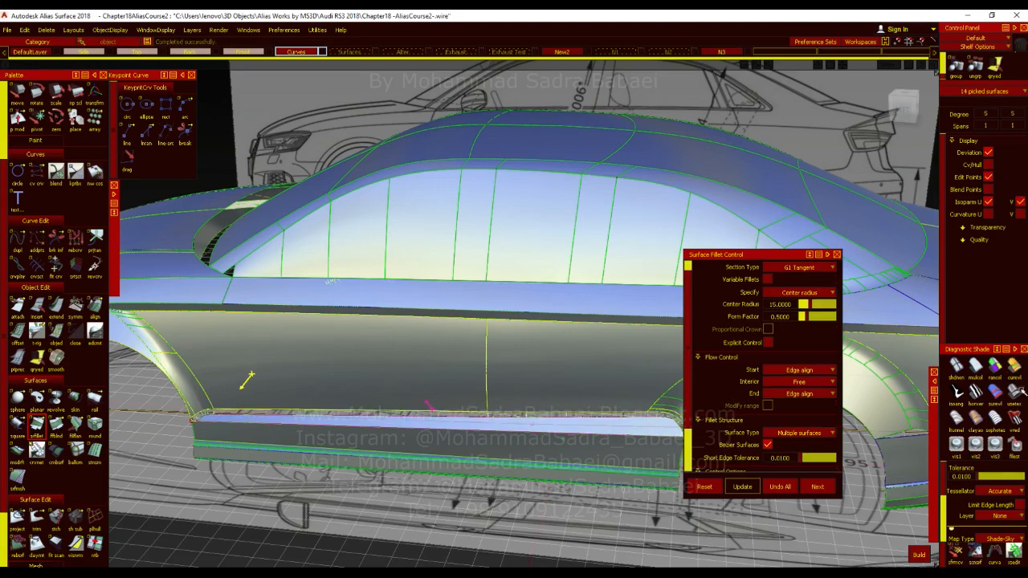
Deselect the new skirt fillet surfaces and save the model.
ctrl+shift+drag(620, 385, 614, 405)
alt+shift+drag(652, 435, 505, 400)
key(ctrl+s)
Shade the skirt fillet by Princ. Max curvature and raise the curvature color scale to about 0.12.
alt+shift+drag(823, 285, 466, 379)
alt+shift+drag(993, 406, 482, 450)
alt+shift+right_drag(482, 450, 739, 426)
alt+shift+drag(475, 429, 791, 387)
click(1015, 367)
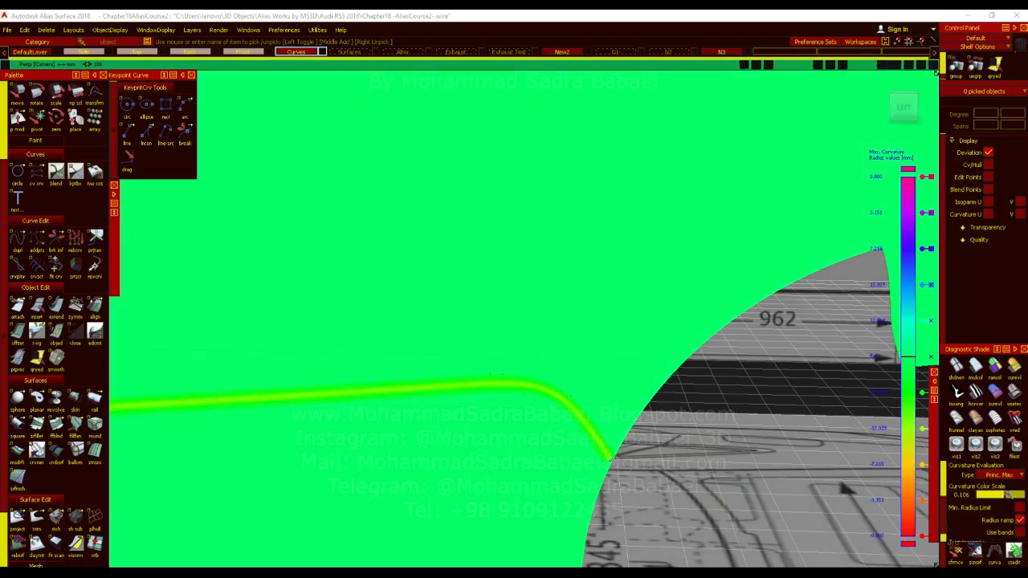
drag(1016, 494, 1009, 495)
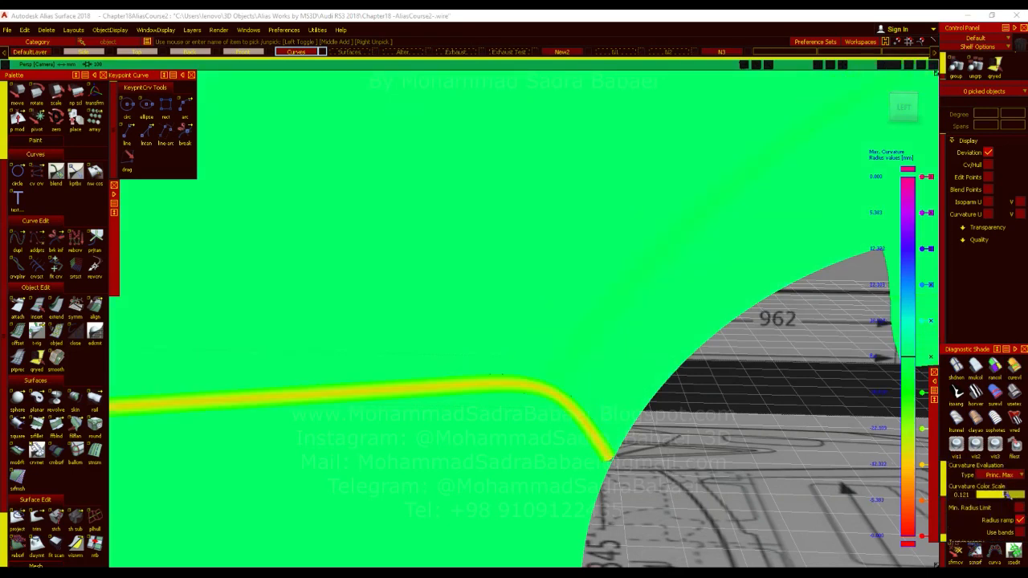
Examine the curvature shading along the whole skirt fillet, the wheel arches and the rest of the body.
alt+shift+right_drag(707, 450, 565, 436)
alt+shift+drag(565, 436, 378, 413)
alt+shift+right_drag(378, 413, 516, 490)
alt+shift+drag(517, 489, 715, 450)
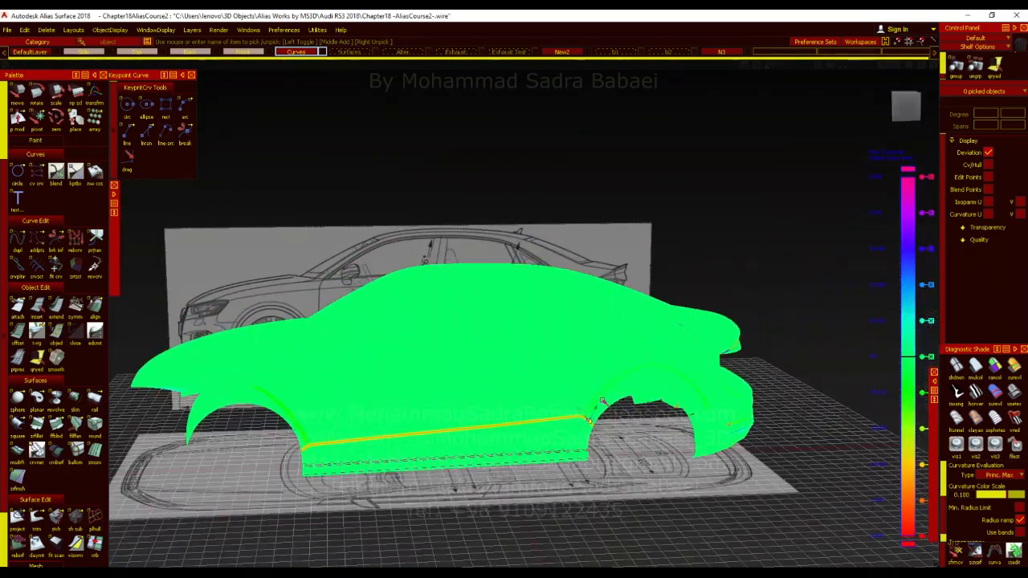
alt+shift+right_drag(562, 385, 748, 271)
alt+shift+drag(748, 270, 544, 447)
alt+shift+middle_drag(544, 447, 293, 438)
alt+shift+drag(659, 420, 448, 505)
alt+shift+middle_drag(447, 504, 875, 562)
Show horizontal black-and-white zebra stripes and examine how they flow over the doors and skirt ledge.
alt+shift+right_drag(491, 345, 522, 341)
alt+shift+drag(522, 342, 838, 376)
click(977, 393)
mouse_move(587, 434)
alt+shift+mouse_down()
mouse_move(673, 361)
mouse_move(703, 354)
alt+shift+mouse_up()
alt+shift+drag(299, 401, 512, 379)
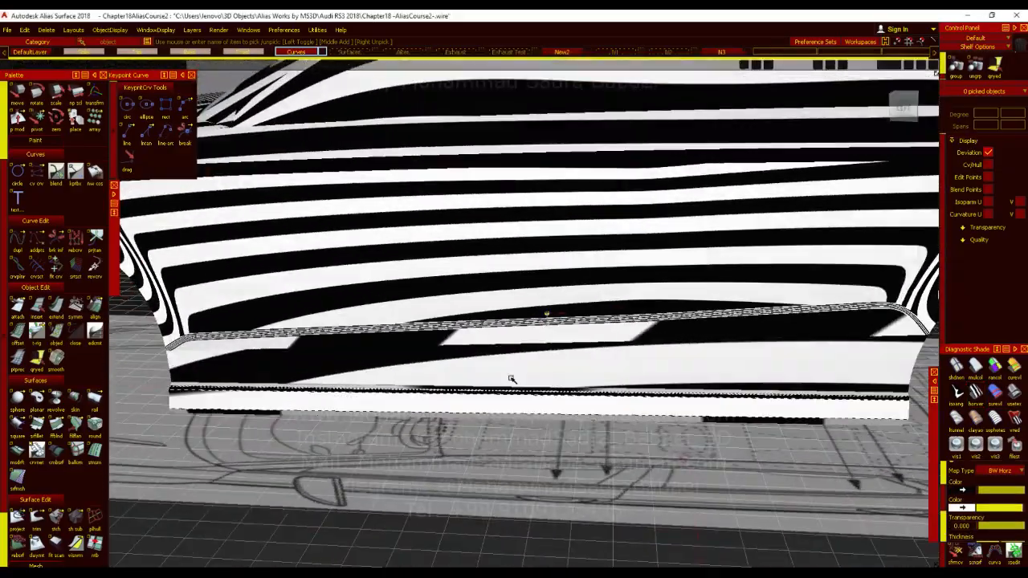
alt+shift+right_drag(516, 394, 554, 452)
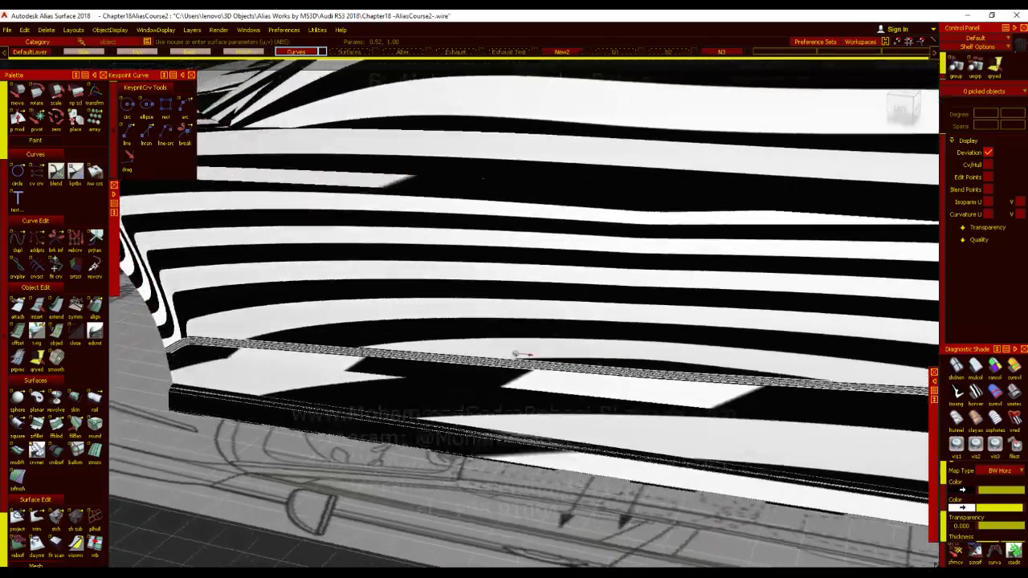
alt+shift+drag(516, 354, 421, 352)
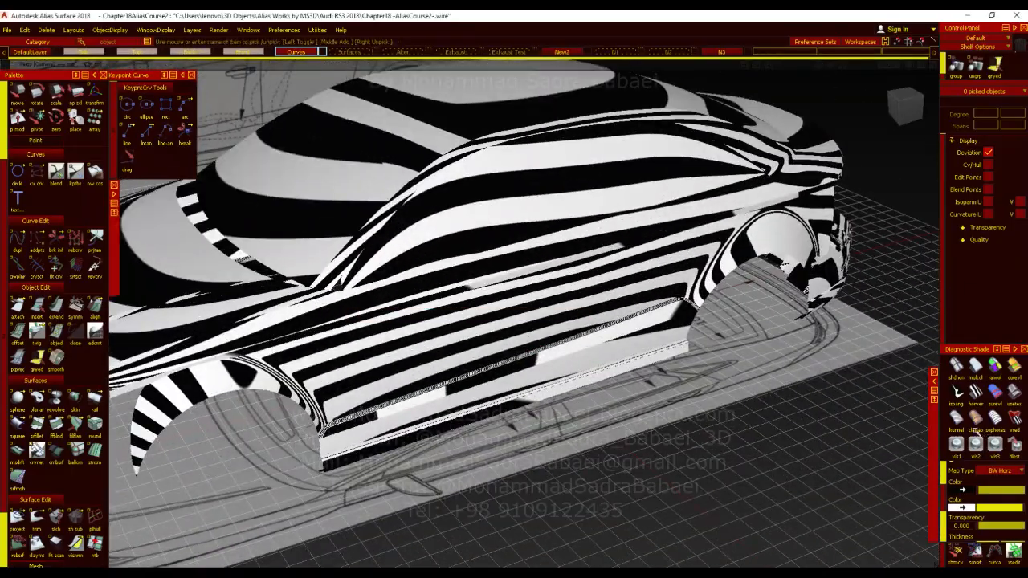
Switch the shading to Visual State 2 and examine the body side, skirt and wheel arches from all around.
click(976, 430)
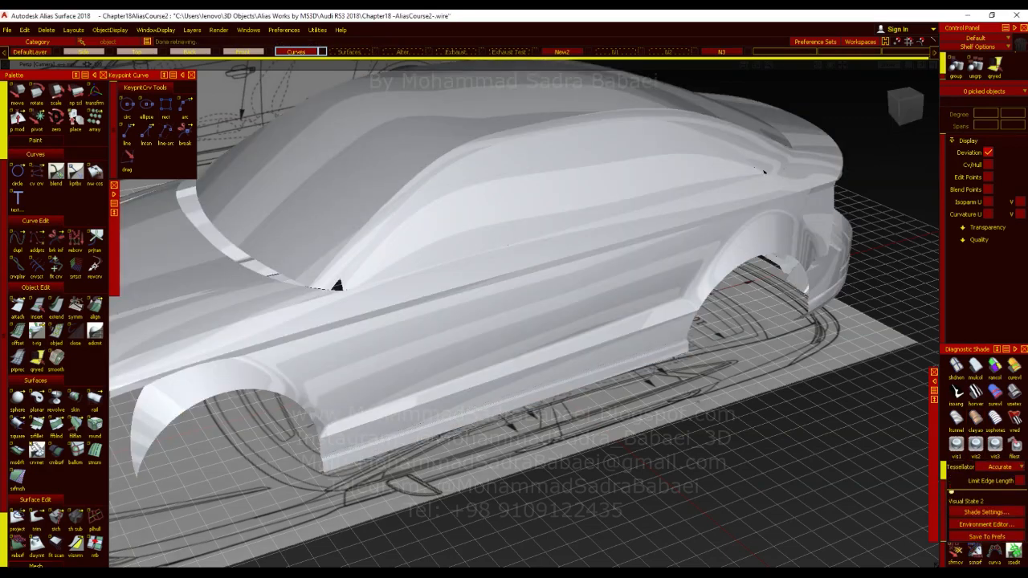
alt+shift+drag(563, 422, 321, 366)
alt+shift+right_drag(321, 365, 361, 351)
mouse_move(361, 351)
alt+shift+mouse_down()
mouse_move(342, 327)
mouse_move(354, 361)
alt+shift+mouse_up()
alt+shift+middle_drag(571, 411, 888, 459)
alt+shift+click(361, 363)
alt+shift+drag(360, 363, 550, 401)
alt+shift+right_drag(551, 402, 524, 411)
alt+shift+middle_drag(851, 470, 482, 415)
alt+shift+drag(482, 415, 554, 406)
alt+shift+click(643, 416)
alt+shift+right_drag(643, 416, 723, 394)
mouse_move(723, 394)
alt+shift+mouse_down()
mouse_move(770, 372)
mouse_move(771, 413)
mouse_move(707, 392)
alt+shift+mouse_up()
alt+shift+right_drag(672, 378, 305, 426)
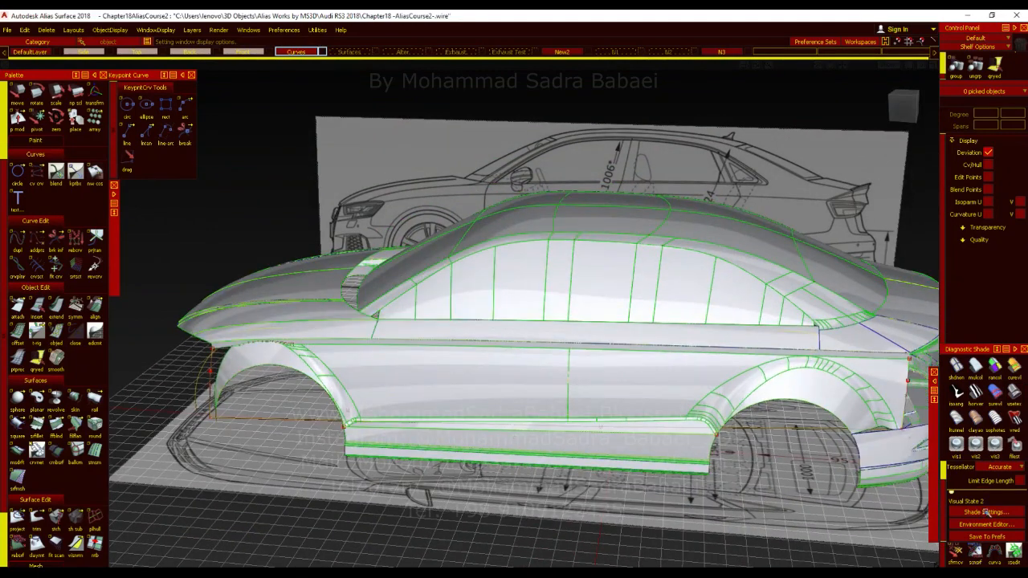
Switch back to environment-mapped shading and set its map type to Diffuse.
click(987, 512)
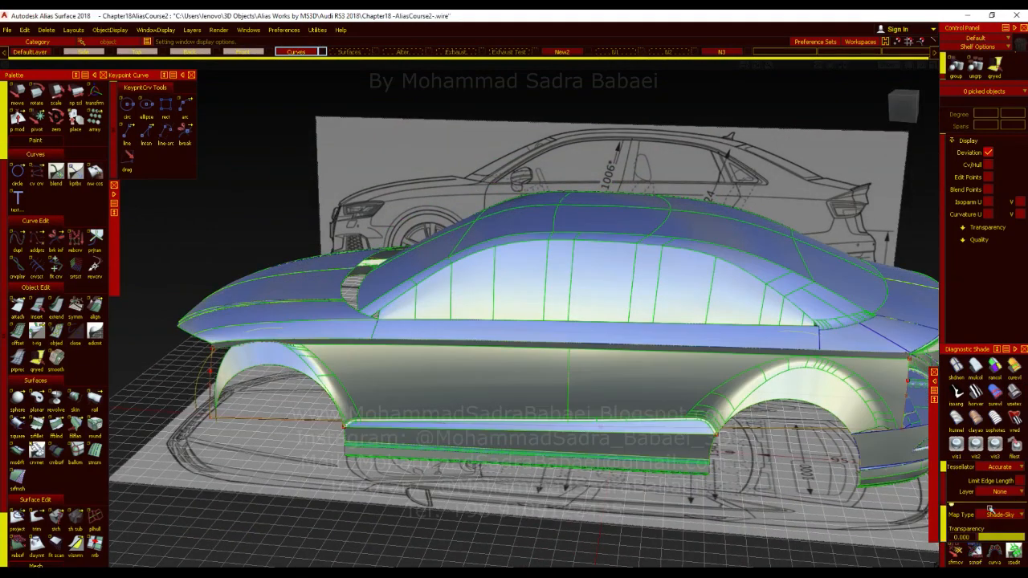
click(991, 516)
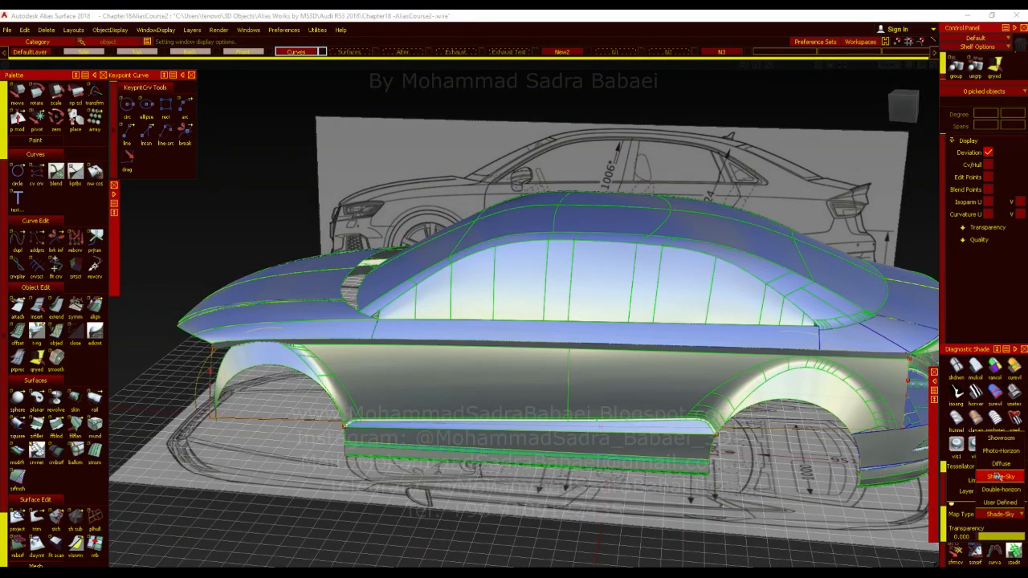
click(999, 476)
Examine the diffuse-shaded car body from the side, above and the rear.
alt+shift+drag(763, 434, 672, 416)
alt+shift+middle_drag(673, 416, 651, 382)
alt+shift+drag(649, 441, 624, 448)
alt+shift+drag(469, 459, 651, 379)
alt+shift+right_drag(652, 379, 652, 477)
alt+shift+drag(651, 477, 614, 482)
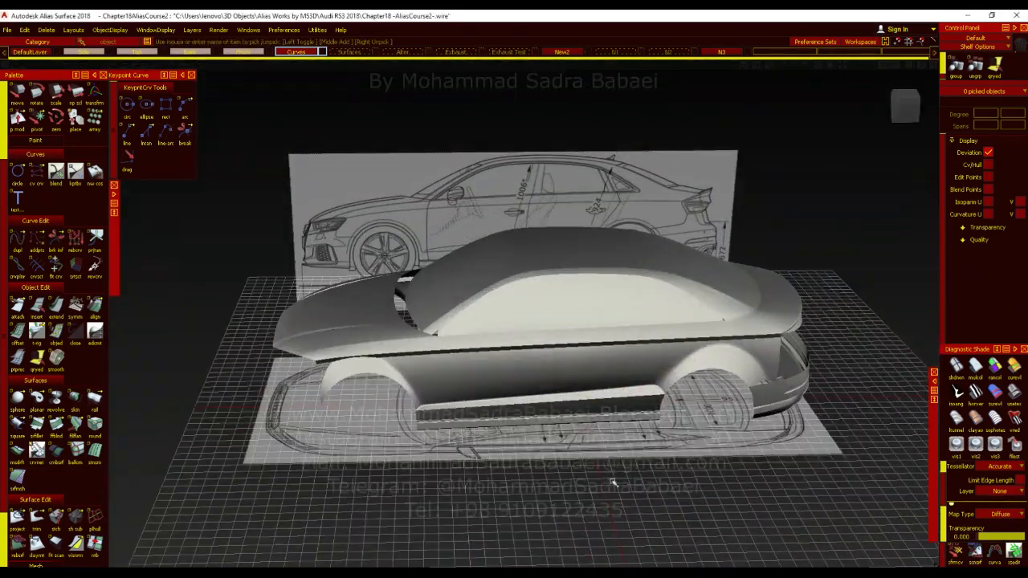
alt+shift+drag(647, 420, 336, 399)
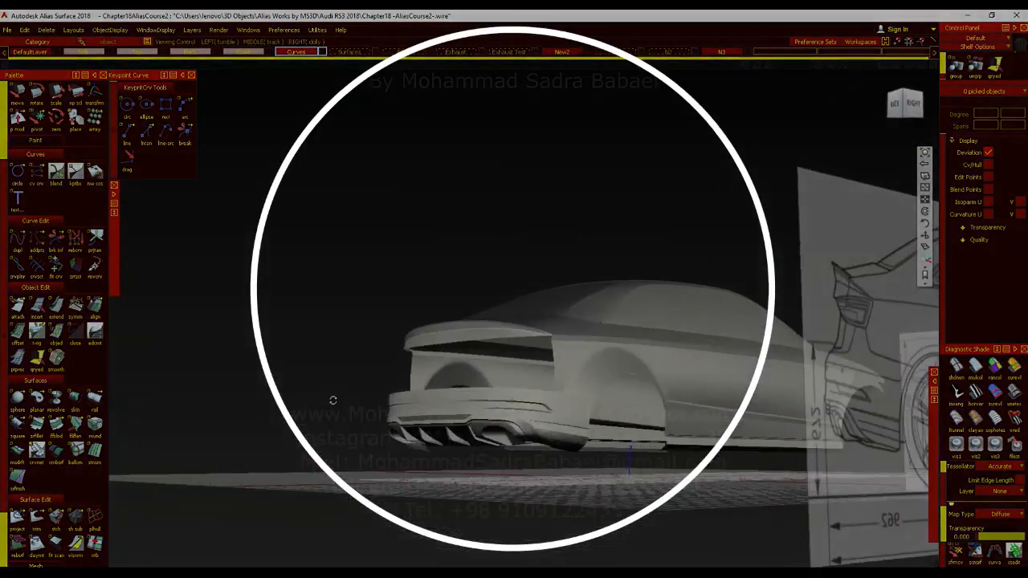